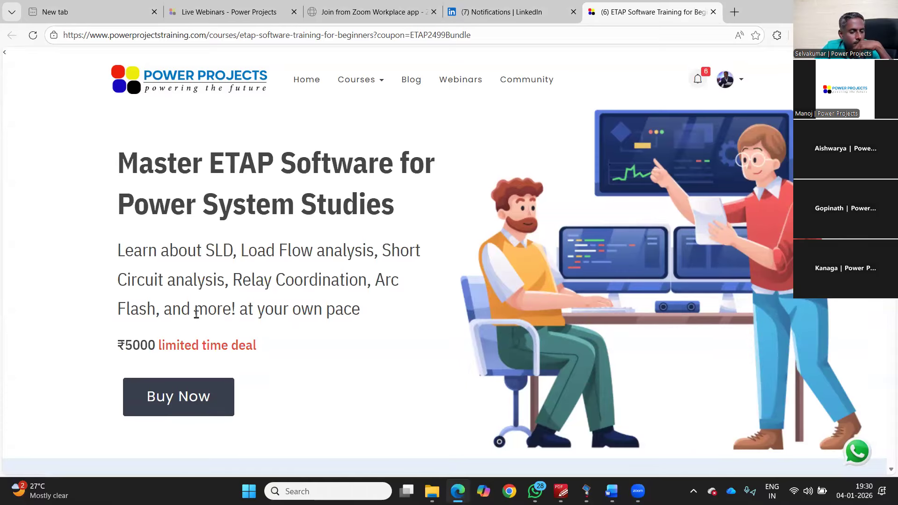
Look through the beginners' ETAP course page, from the learning overview to the six courses under Course Covers
{"action": "scroll", "coordinate": [260, 296], "scroll_direction": "down", "scroll_amount": 3}
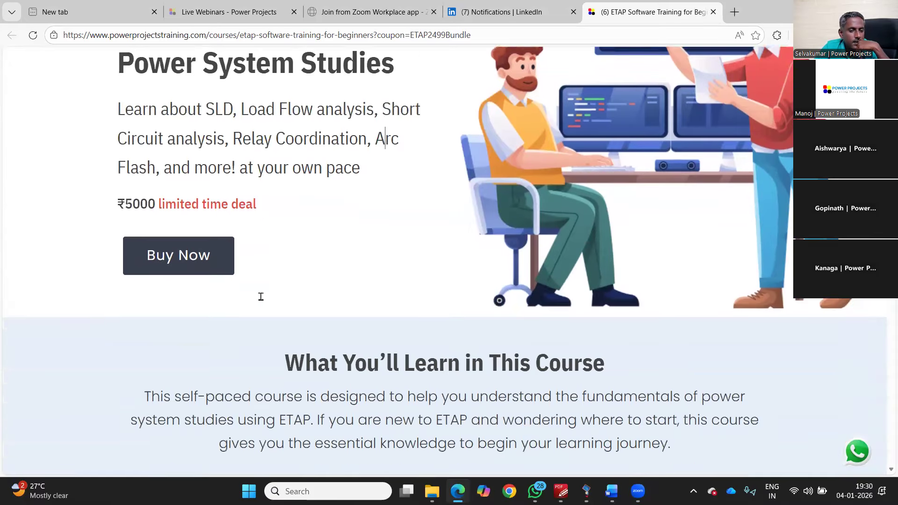
{"action": "scroll", "coordinate": [261, 297], "scroll_direction": "down", "scroll_amount": 3}
{"action": "scroll", "coordinate": [183, 263], "scroll_direction": "down", "scroll_amount": 1}
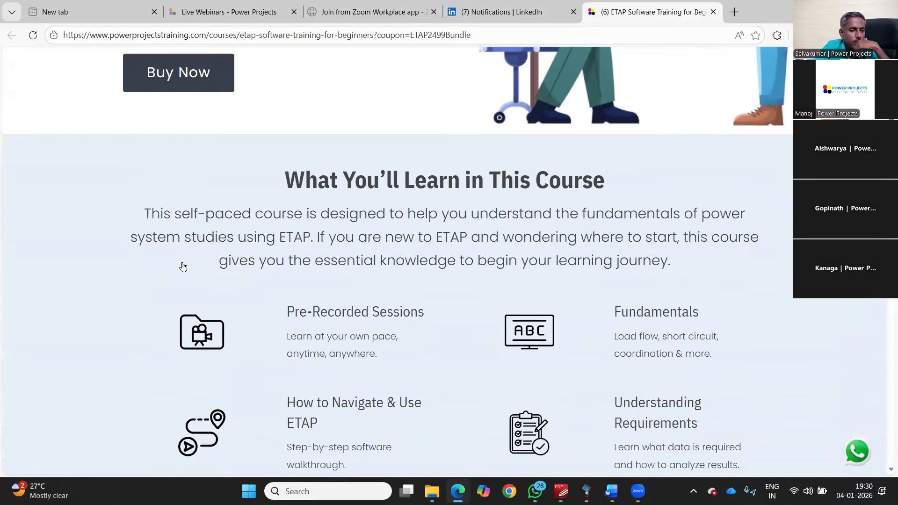
{"action": "scroll", "coordinate": [183, 276], "scroll_direction": "down", "scroll_amount": 8}
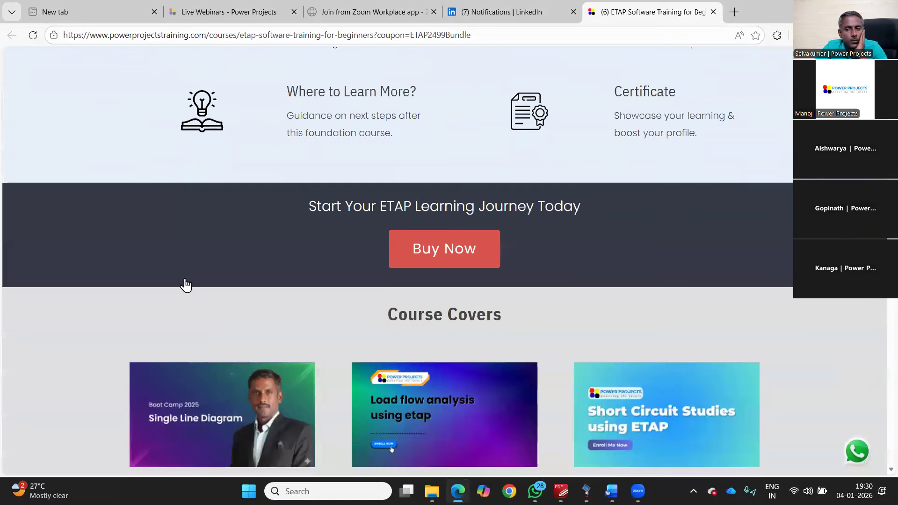
{"action": "scroll", "coordinate": [143, 283], "scroll_direction": "down", "scroll_amount": 5}
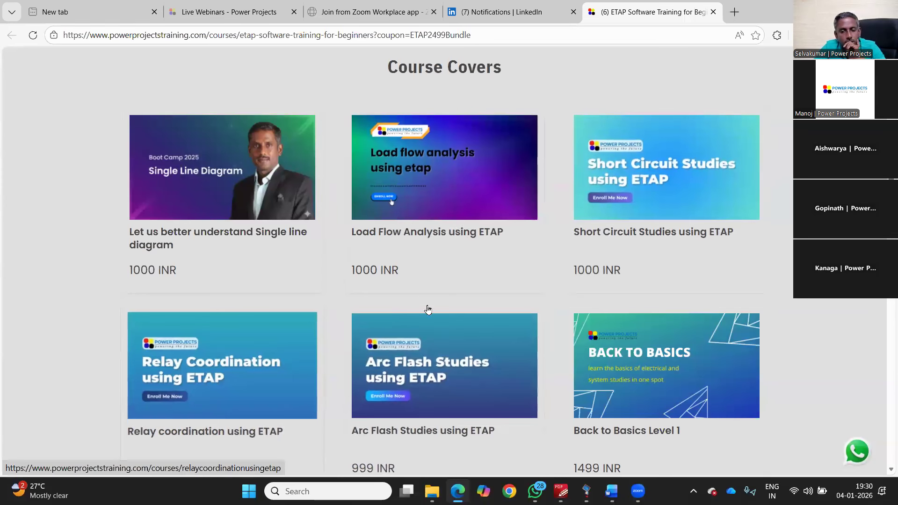
{"action": "scroll", "coordinate": [428, 309], "scroll_direction": "down", "scroll_amount": 2}
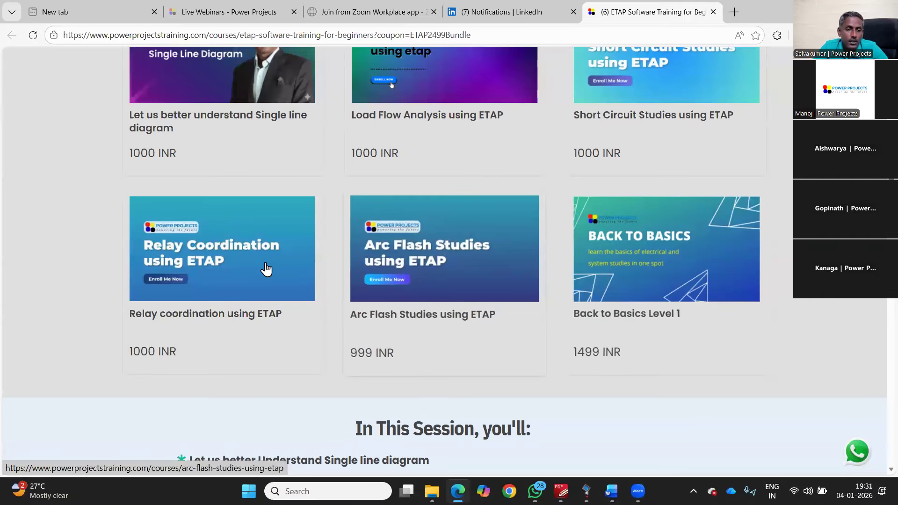
{"action": "scroll", "coordinate": [181, 190], "scroll_direction": "up", "scroll_amount": 1}
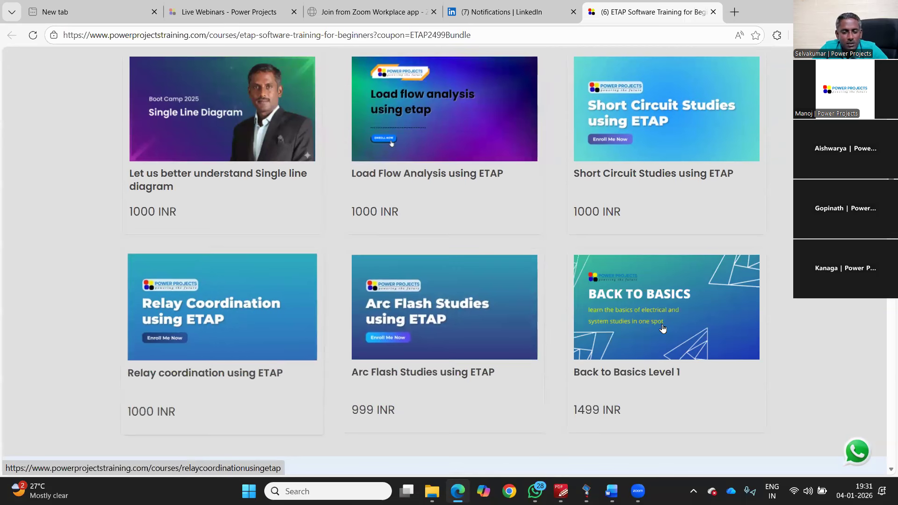
{"action": "scroll", "coordinate": [663, 328], "scroll_direction": "down", "scroll_amount": 1}
{"action": "scroll", "coordinate": [663, 328], "scroll_direction": "down", "scroll_amount": 1}
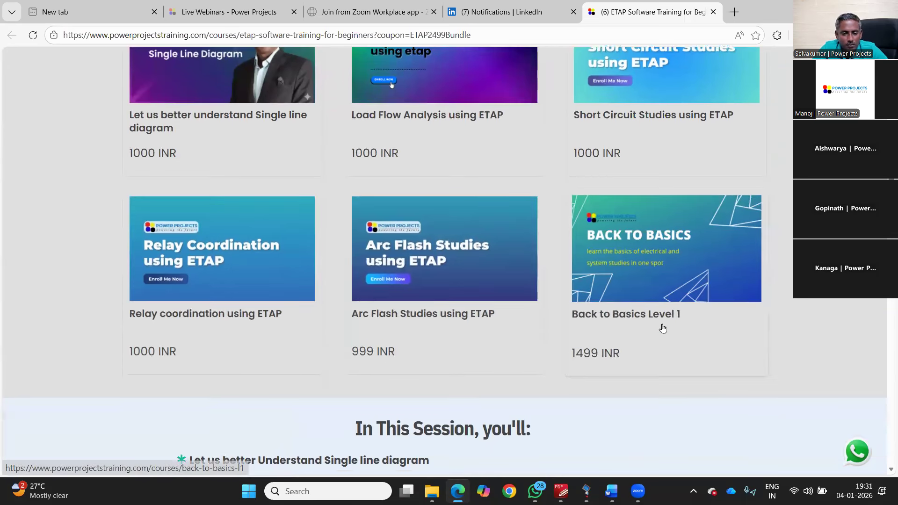
Examine the session topics, How it Works section, testimonials and one-time deal, and return to the list of covered courses
{"action": "scroll", "coordinate": [451, 321], "scroll_direction": "down", "scroll_amount": 6}
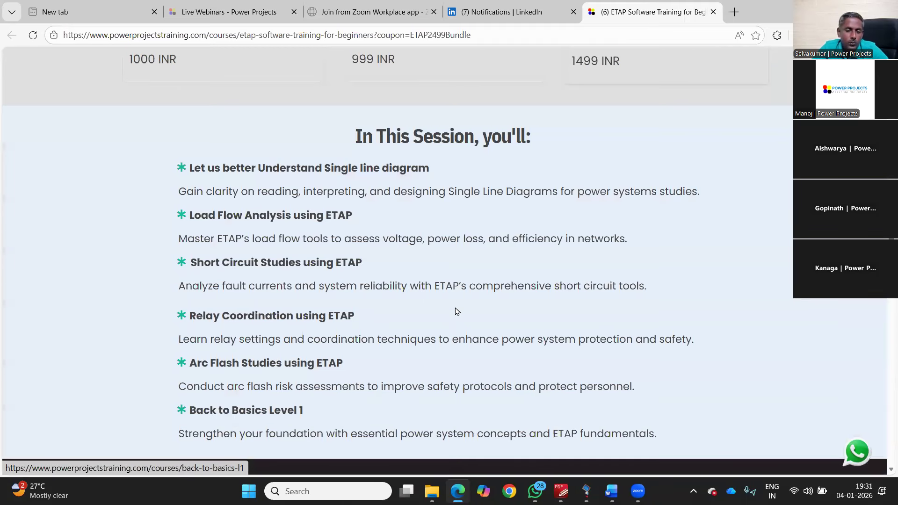
{"action": "scroll", "coordinate": [456, 309], "scroll_direction": "down", "scroll_amount": 12}
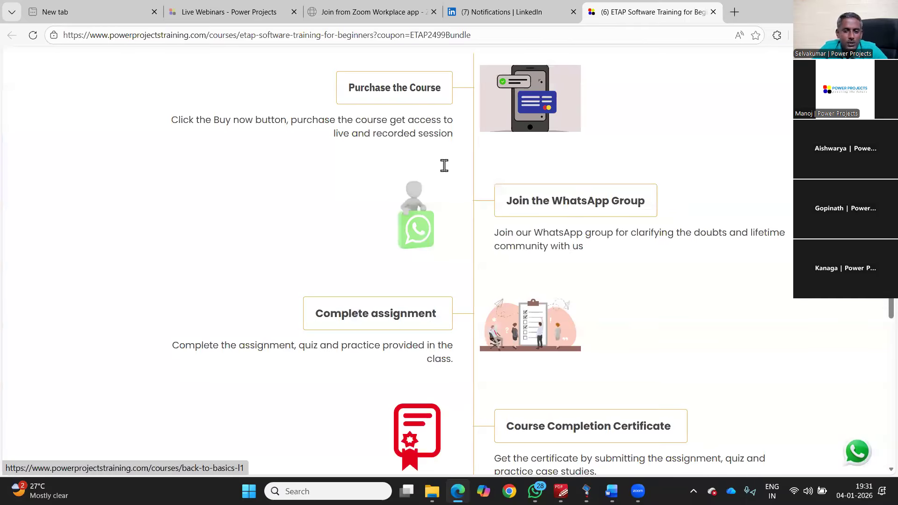
{"action": "scroll", "coordinate": [445, 165], "scroll_direction": "down", "scroll_amount": 10}
{"action": "scroll", "coordinate": [444, 165], "scroll_direction": "down", "scroll_amount": 2}
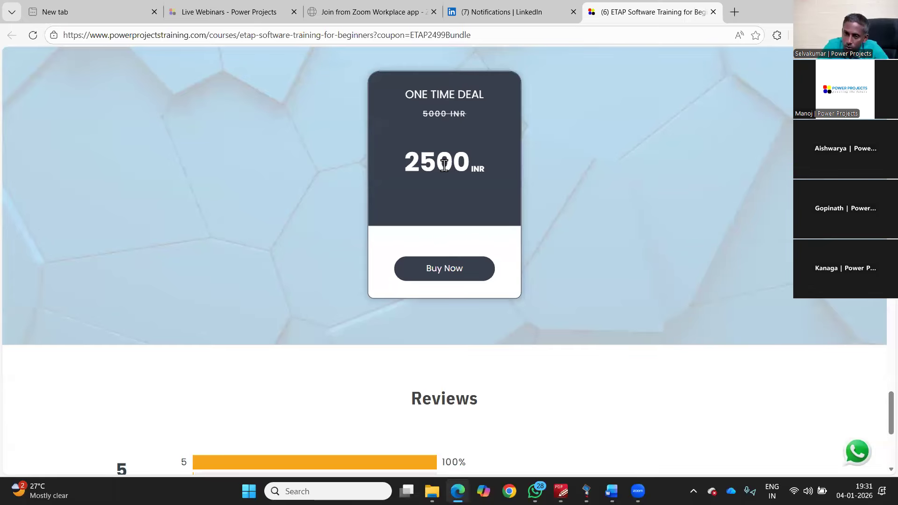
{"action": "scroll", "coordinate": [464, 158], "scroll_direction": "up", "scroll_amount": 1}
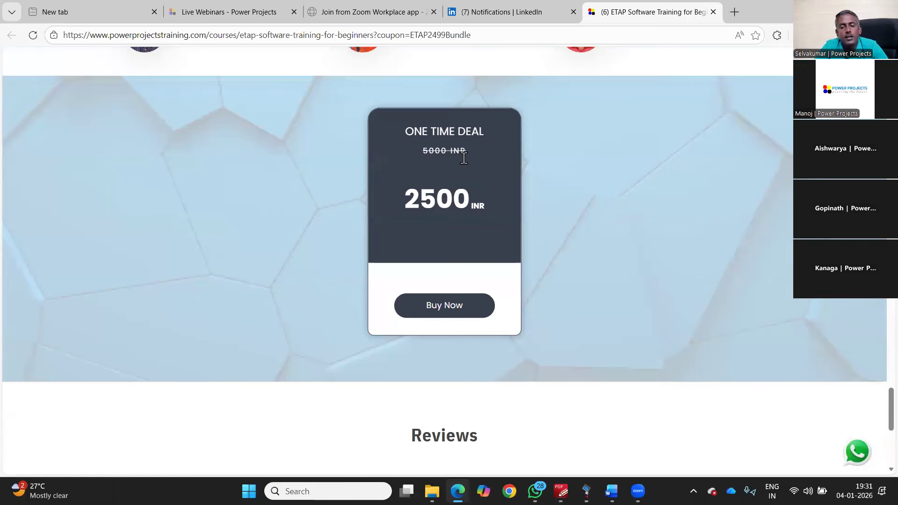
{"action": "scroll", "coordinate": [463, 159], "scroll_direction": "up", "scroll_amount": 6}
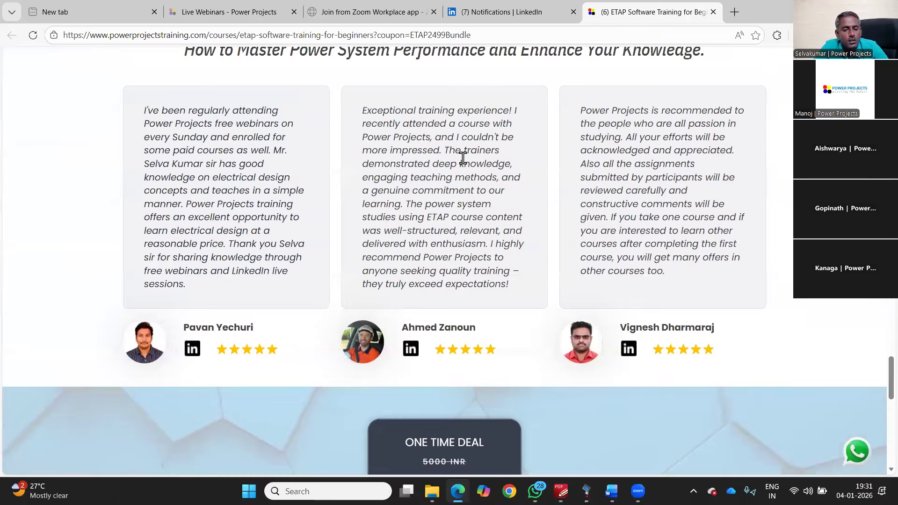
{"action": "scroll", "coordinate": [461, 156], "scroll_direction": "up", "scroll_amount": 10}
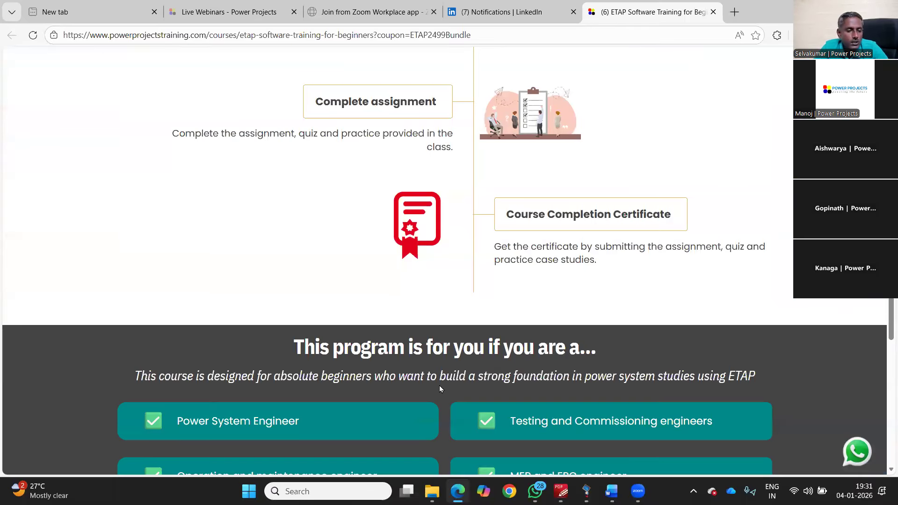
{"action": "scroll", "coordinate": [698, 421], "scroll_direction": "up", "scroll_amount": 6}
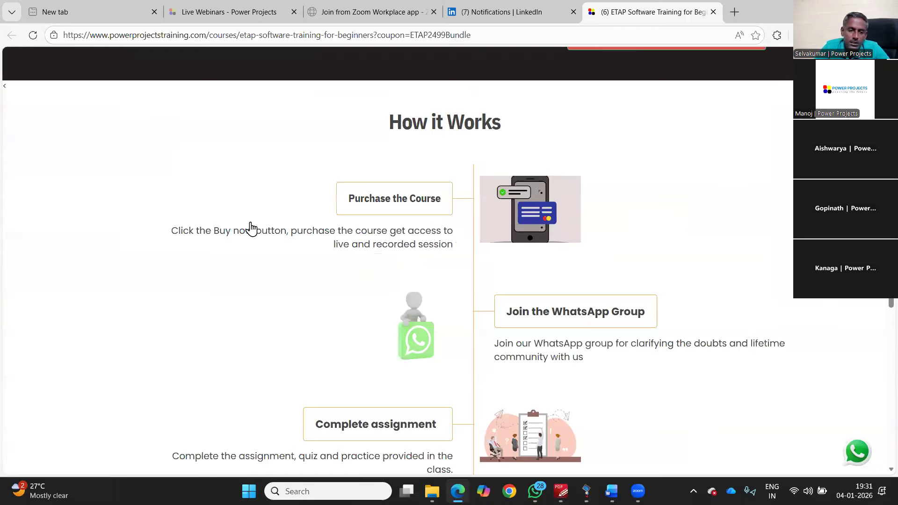
{"action": "scroll", "coordinate": [232, 217], "scroll_direction": "up", "scroll_amount": 6}
{"action": "scroll", "coordinate": [234, 219], "scroll_direction": "down", "scroll_amount": 3}
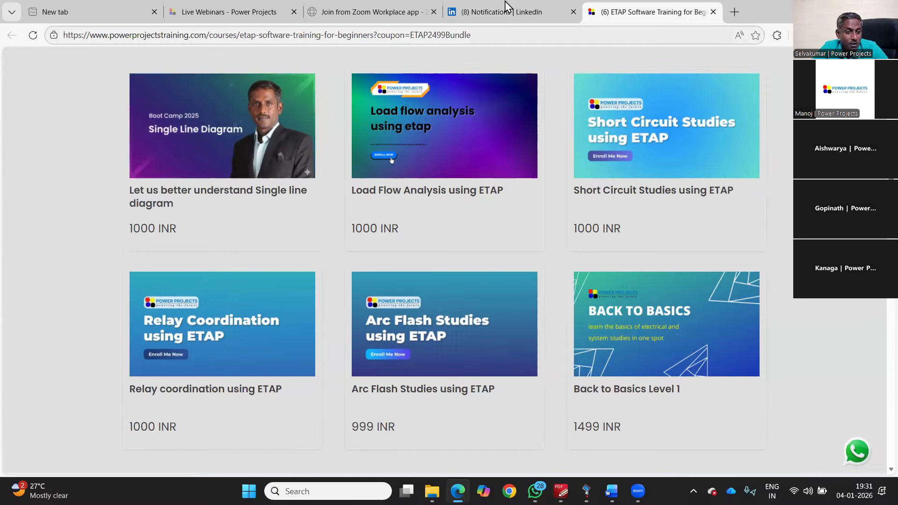
Open the Real-Time Project Training page in a new tab and highlight the Sunday and 5:30 AM – 6:30 schedule text
{"action": "left_click", "coordinate": [153, 217]}
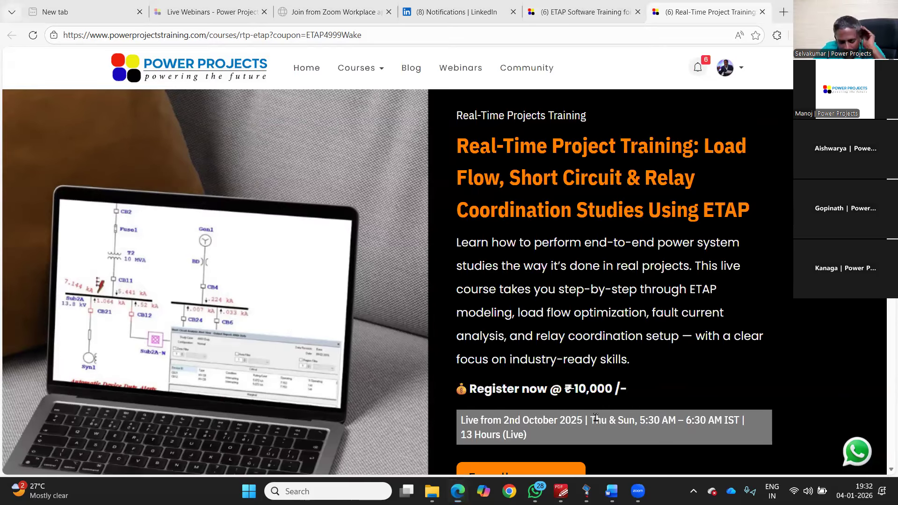
{"action": "double_click", "coordinate": [627, 421]}
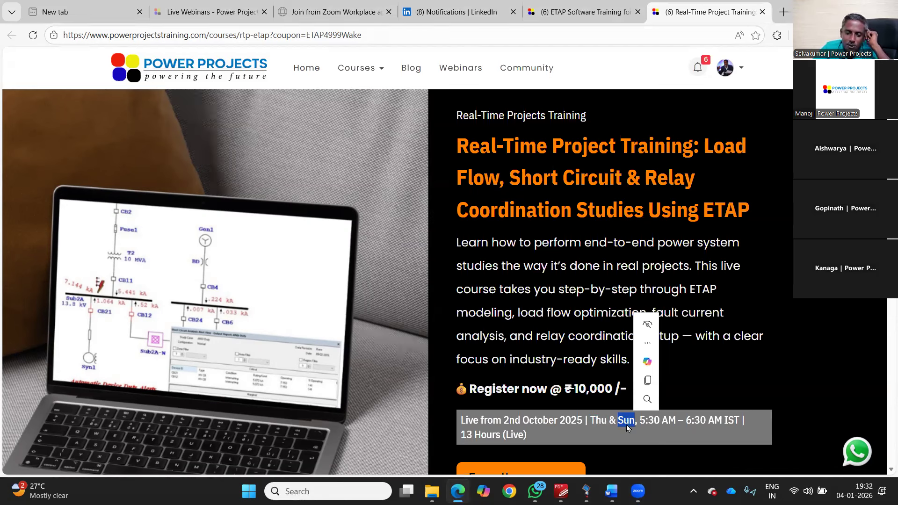
{"action": "left_click", "coordinate": [653, 426]}
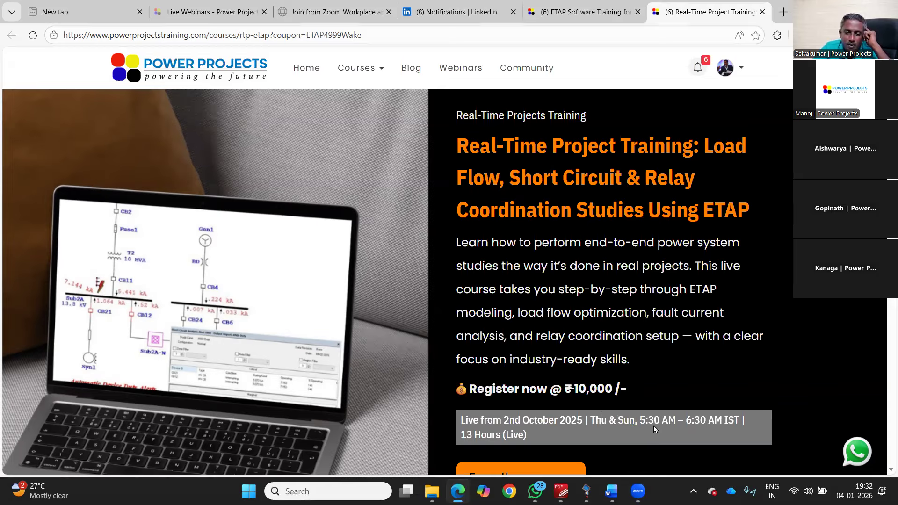
{"action": "double_click", "coordinate": [626, 420]}
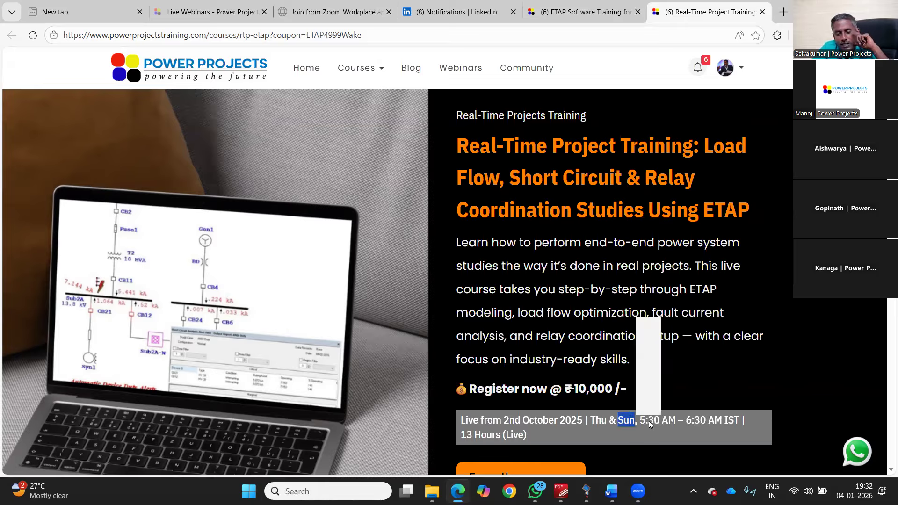
{"action": "left_click_drag", "start_coordinate": [642, 421], "coordinate": [720, 422]}
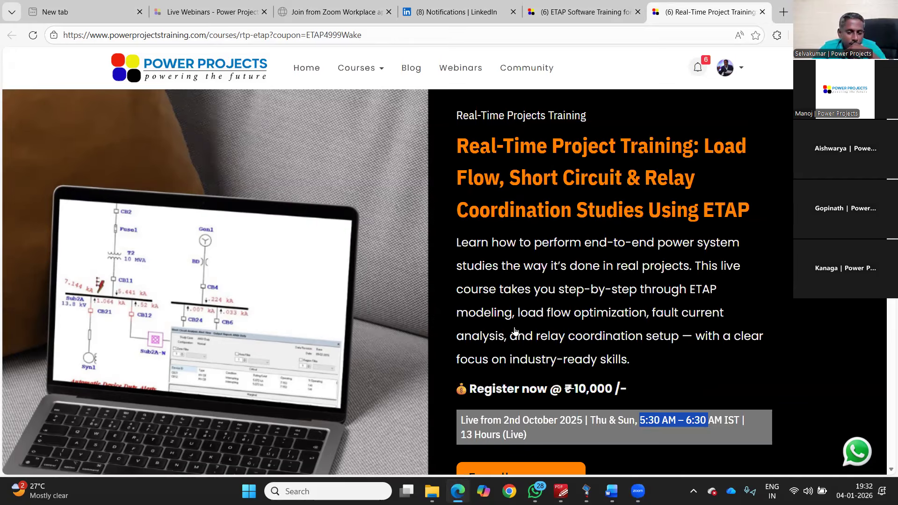
{"action": "left_click", "coordinate": [510, 314]}
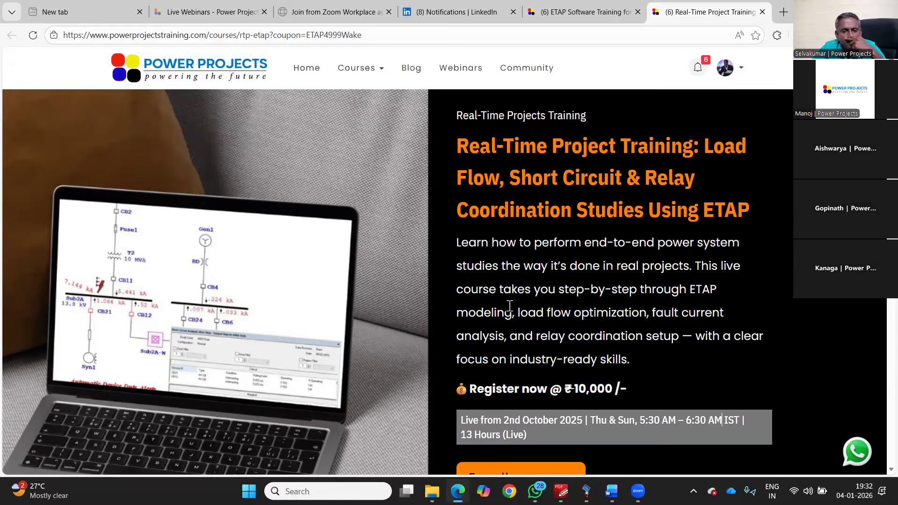
Find the one-time deal card on the Real-Time Project Training page and highlight the discounted price
{"action": "scroll", "coordinate": [510, 306], "scroll_direction": "down", "scroll_amount": 3}
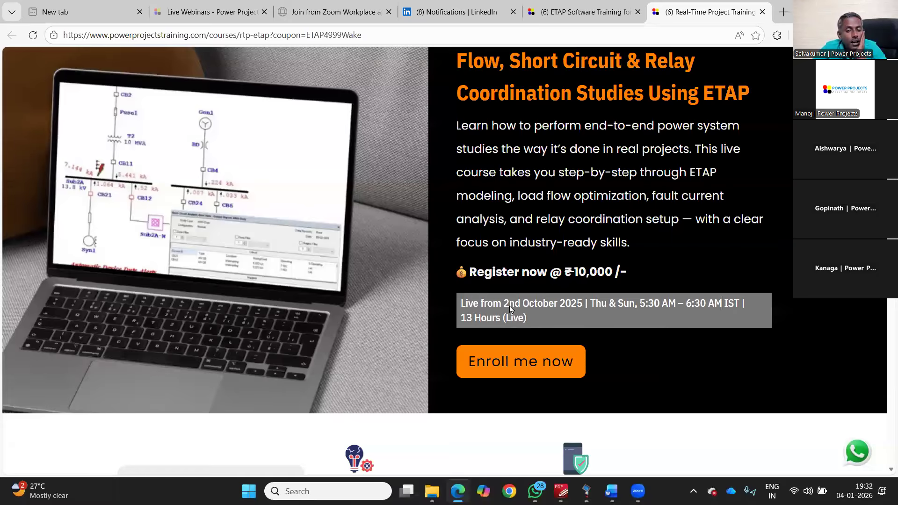
{"action": "scroll", "coordinate": [509, 308], "scroll_direction": "down", "scroll_amount": 1}
{"action": "scroll", "coordinate": [510, 308], "scroll_direction": "down", "scroll_amount": 3}
{"action": "scroll", "coordinate": [510, 308], "scroll_direction": "down", "scroll_amount": 15}
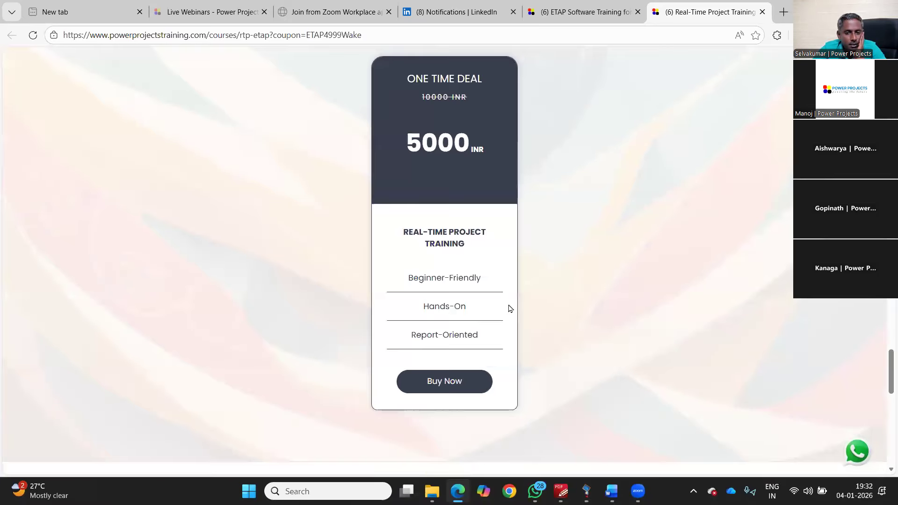
{"action": "scroll", "coordinate": [510, 309], "scroll_direction": "up", "scroll_amount": 2}
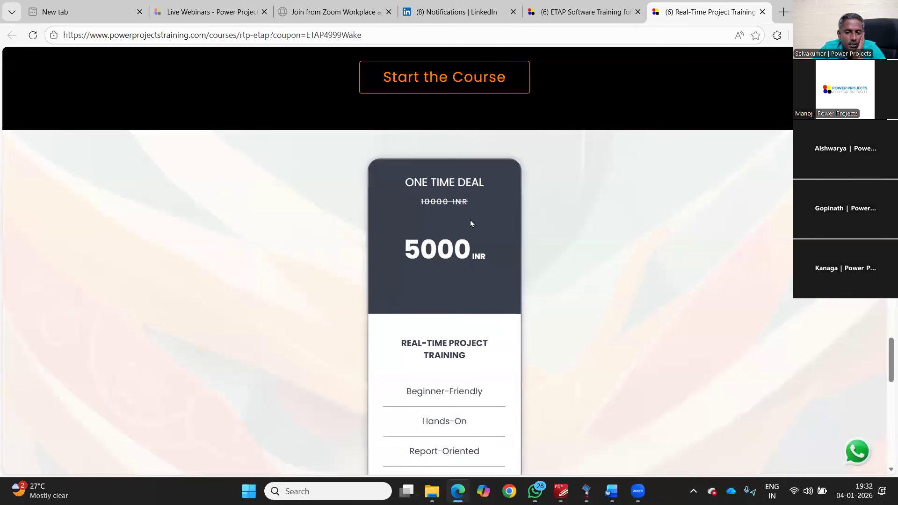
{"action": "left_click_drag", "start_coordinate": [405, 247], "coordinate": [514, 255]}
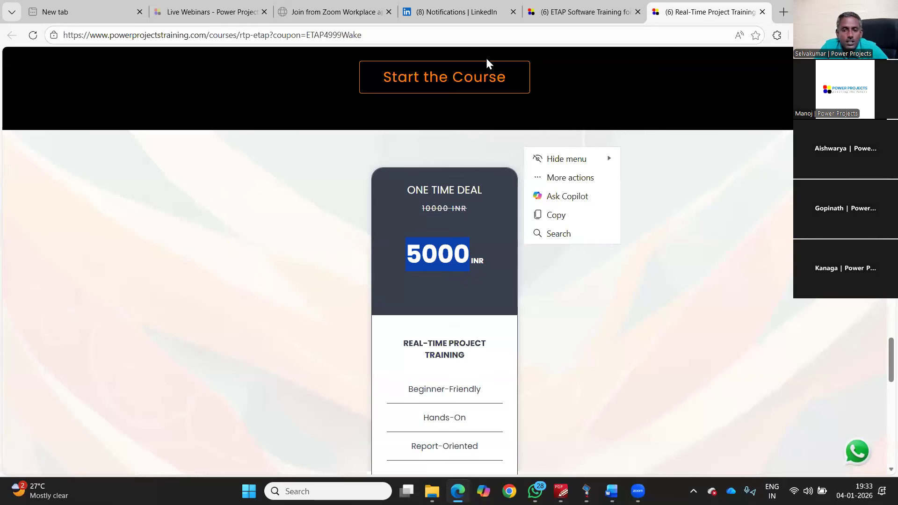
Recheck the beginners' course list, and review the real-time training page's FAQ, consulting form, reviews, target audience, curriculum and enrolment section
{"action": "left_click", "coordinate": [604, 12]}
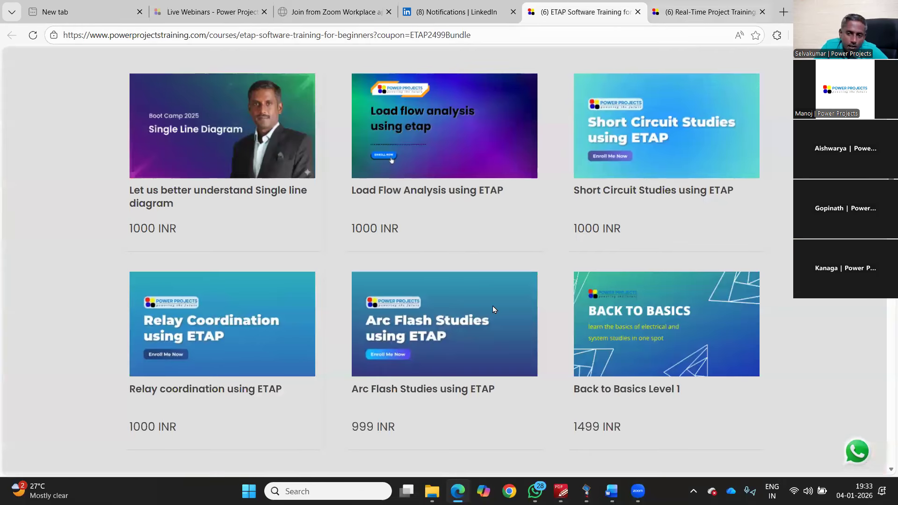
{"action": "key", "text": "ctrl+Tab"}
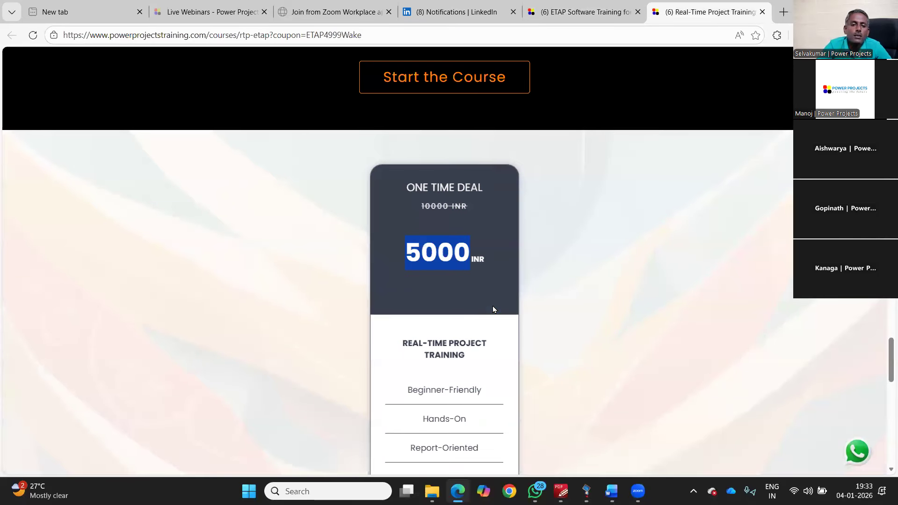
{"action": "scroll", "coordinate": [493, 306], "scroll_direction": "down", "scroll_amount": 6}
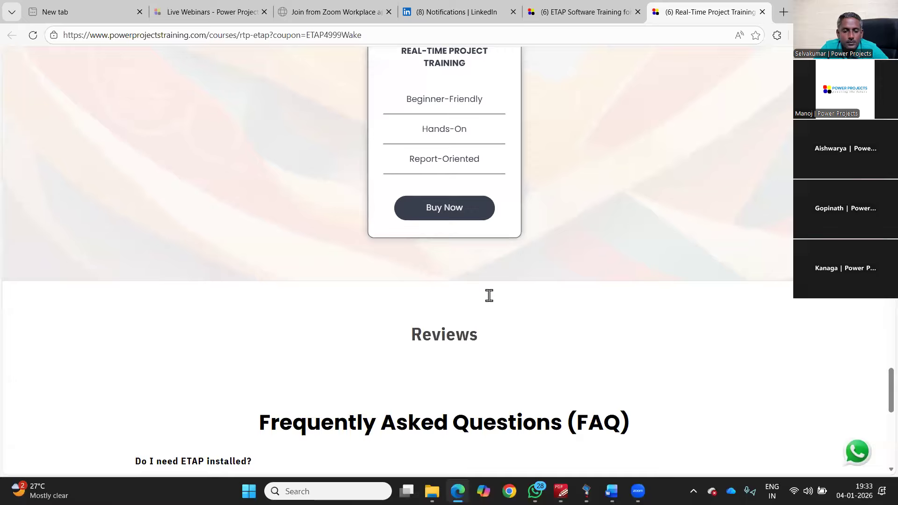
{"action": "scroll", "coordinate": [489, 296], "scroll_direction": "down", "scroll_amount": 4}
{"action": "scroll", "coordinate": [473, 276], "scroll_direction": "down", "scroll_amount": 4}
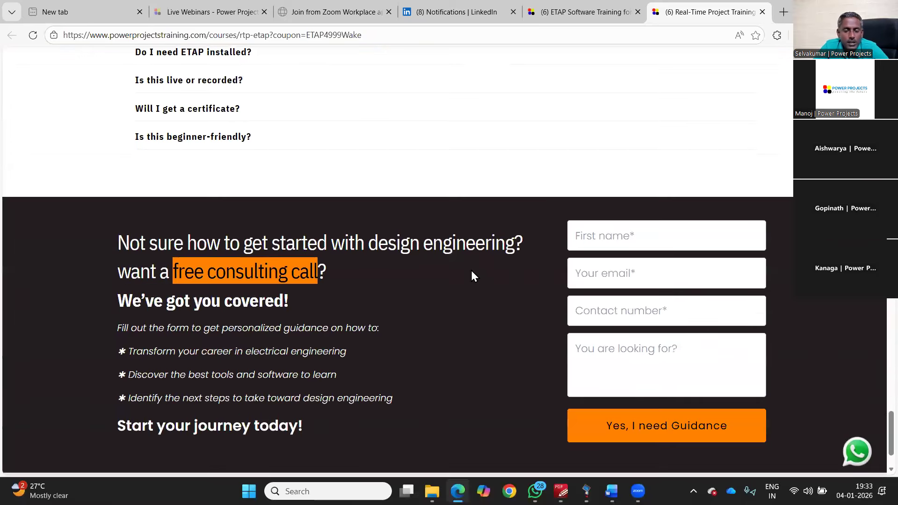
{"action": "scroll", "coordinate": [473, 276], "scroll_direction": "up", "scroll_amount": 14}
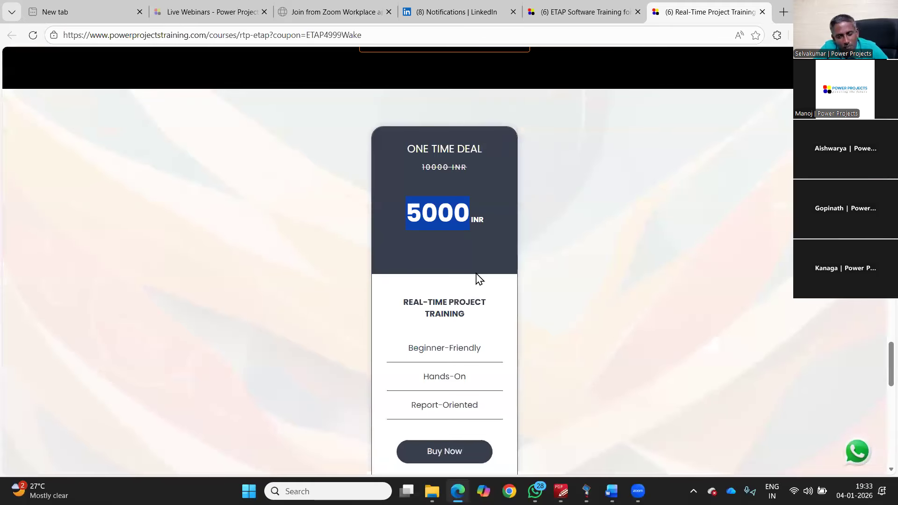
{"action": "scroll", "coordinate": [455, 286], "scroll_direction": "up", "scroll_amount": 7}
{"action": "scroll", "coordinate": [454, 286], "scroll_direction": "up", "scroll_amount": 1}
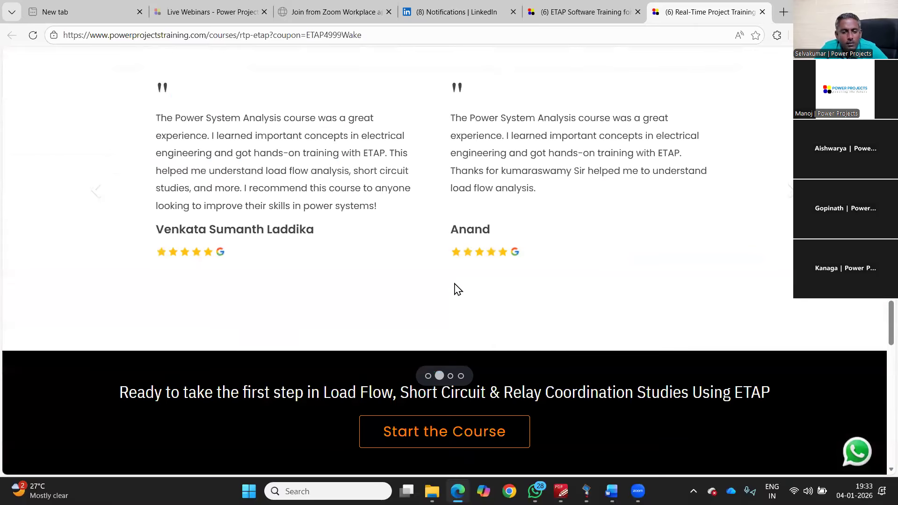
{"action": "scroll", "coordinate": [453, 284], "scroll_direction": "up", "scroll_amount": 8}
{"action": "scroll", "coordinate": [453, 284], "scroll_direction": "down", "scroll_amount": 9}
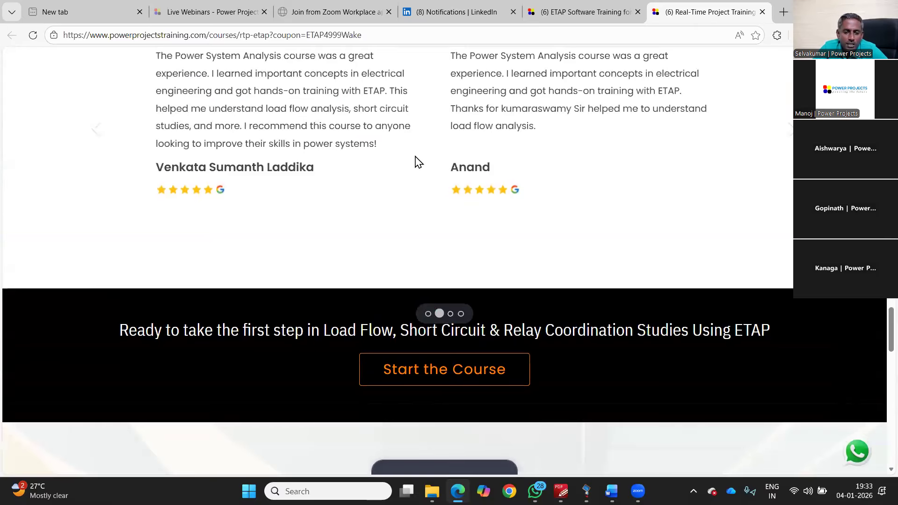
{"action": "scroll", "coordinate": [418, 161], "scroll_direction": "up", "scroll_amount": 12}
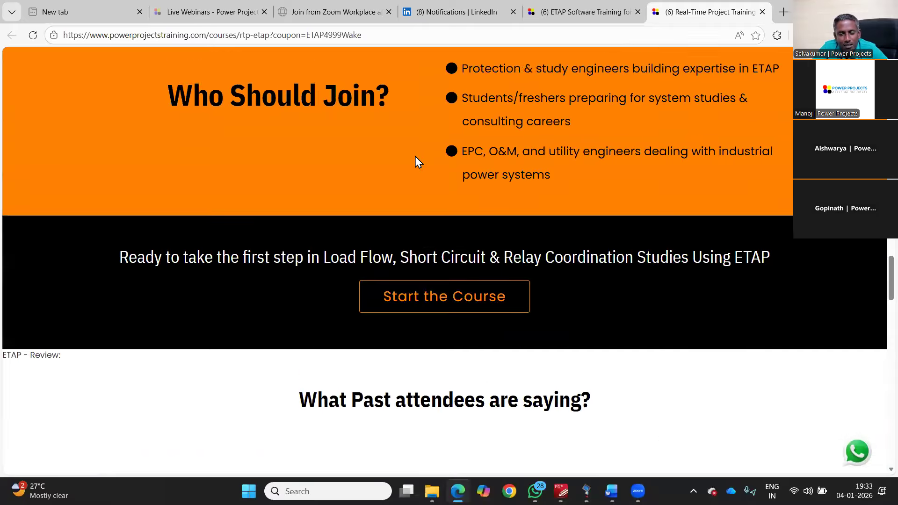
{"action": "scroll", "coordinate": [689, 449], "scroll_direction": "up", "scroll_amount": 15}
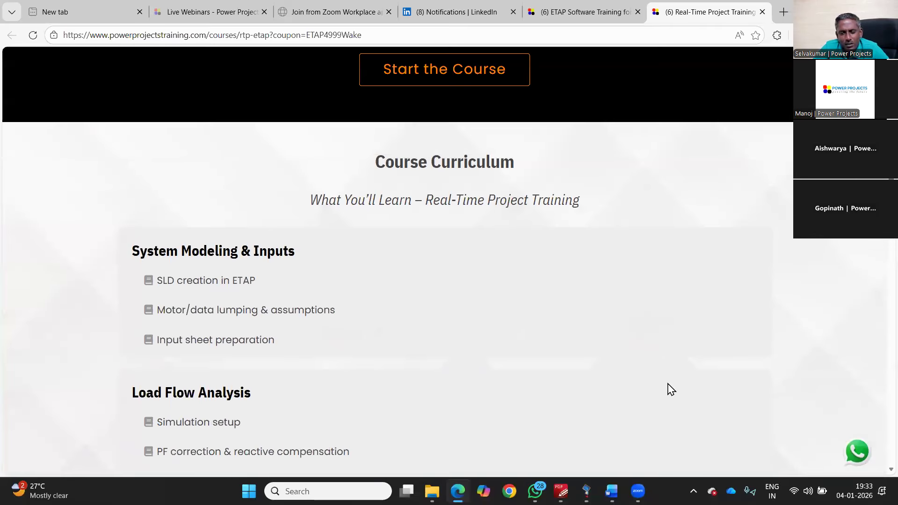
{"action": "scroll", "coordinate": [429, 296], "scroll_direction": "up", "scroll_amount": 10}
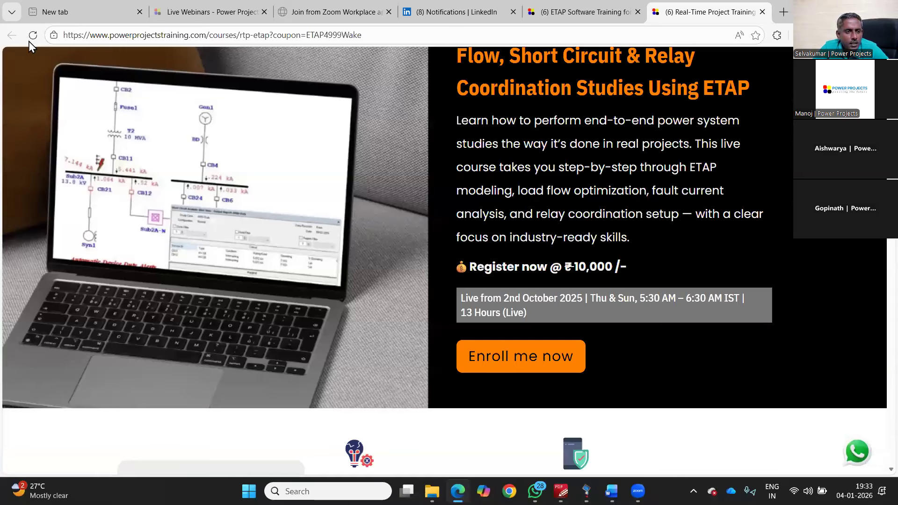
Switch to ETAP and create a new project named ETAPWAKEUP, accepting the default user information and logging on as Project Editor
{"action": "scroll", "coordinate": [39, 50], "scroll_direction": "up", "scroll_amount": 3}
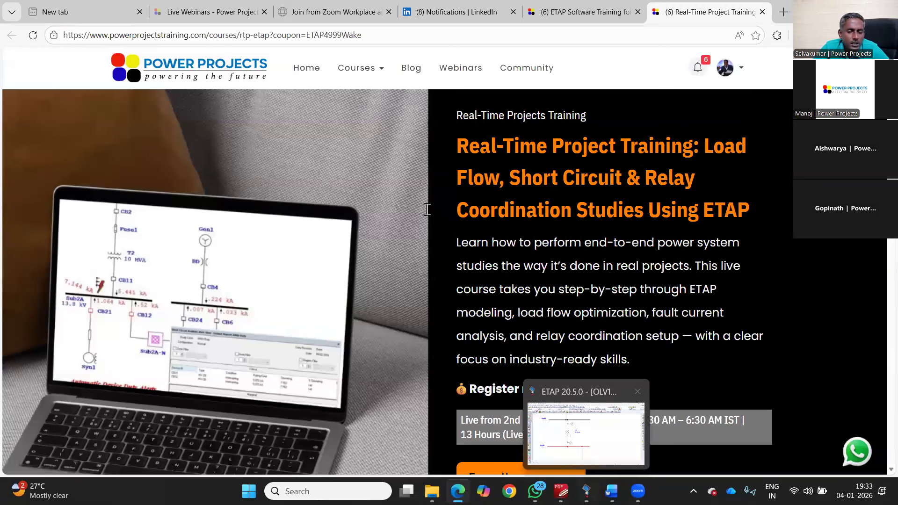
{"action": "key", "text": "alt+Tab"}
{"action": "key", "text": "alt+f"}
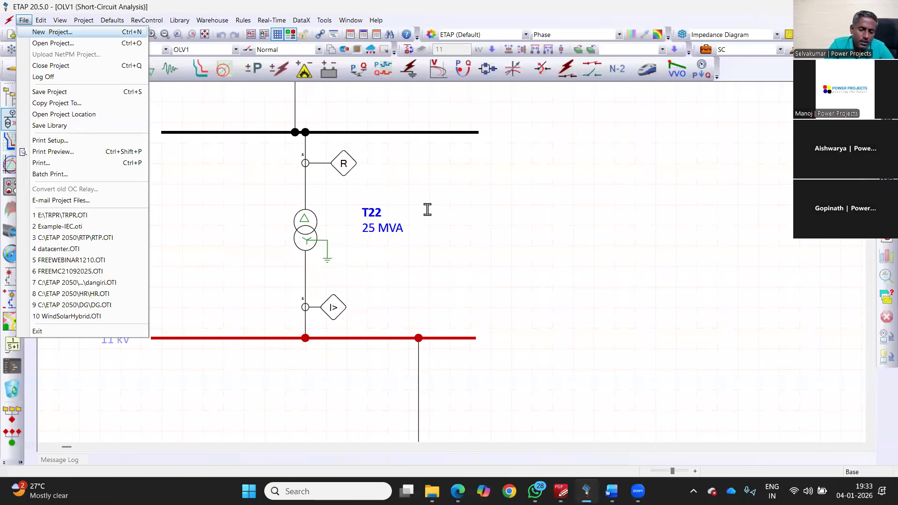
{"action": "key", "text": "Return"}
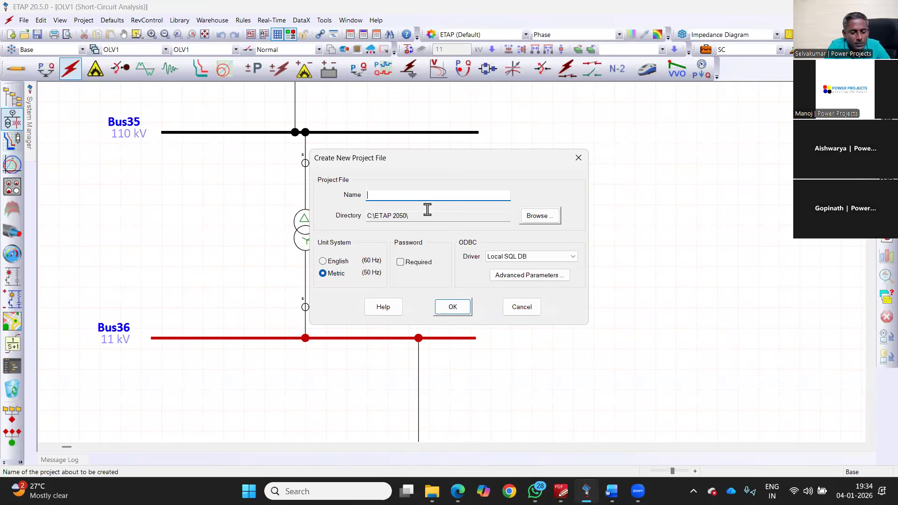
{"action": "type", "text": "APWAKEUP"}
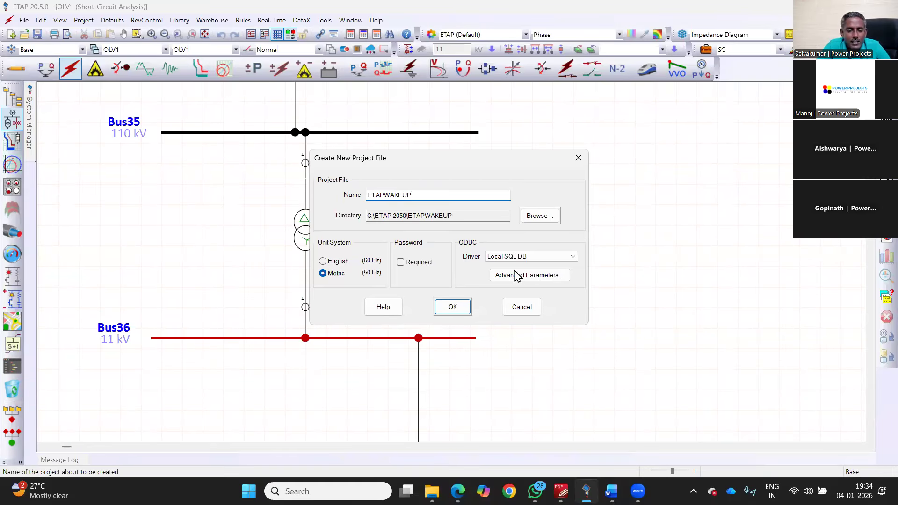
{"action": "key", "text": "Return"}
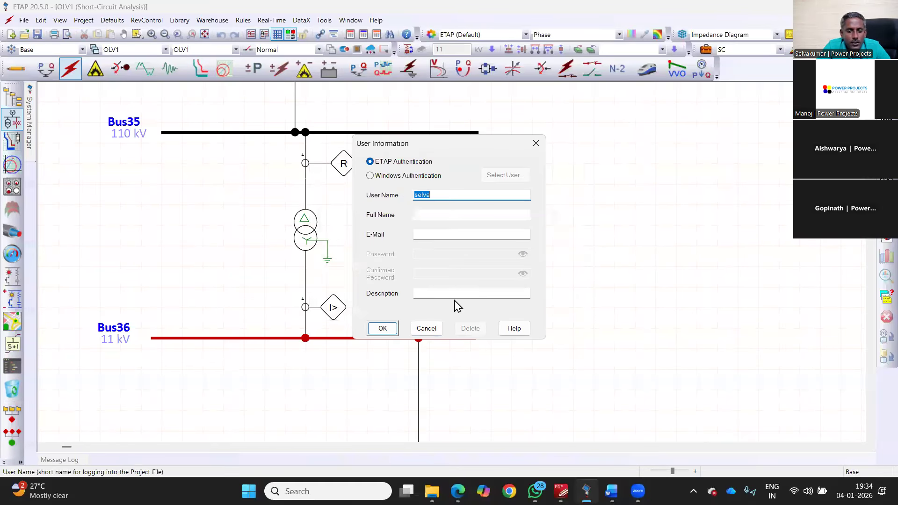
{"action": "key", "text": "Return"}
{"action": "left_click", "coordinate": [457, 305]}
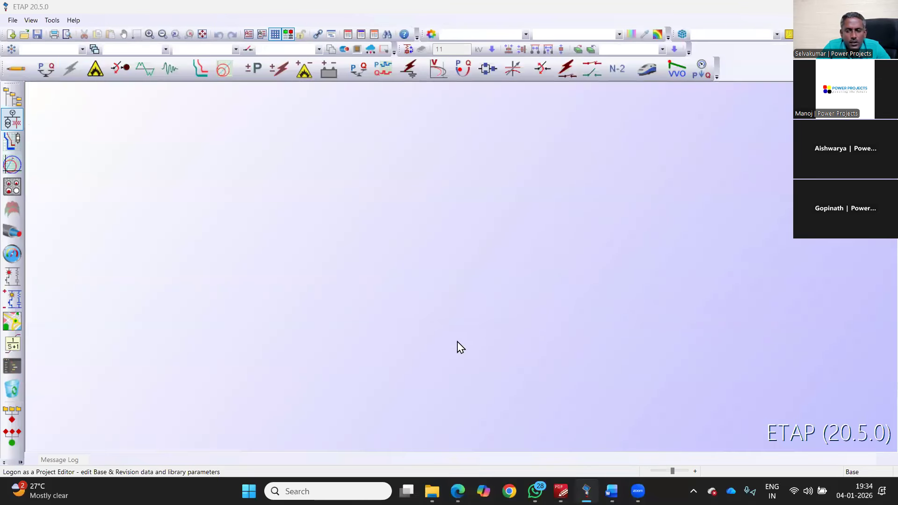
{"action": "left_click", "coordinate": [456, 332]}
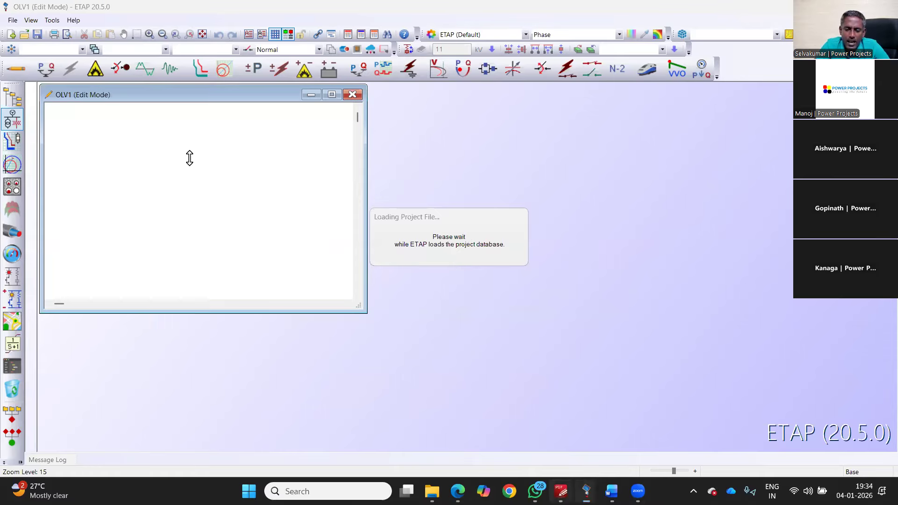
Review the ETAPSLD one-line diagram in PDF-XChange Editor and the Steel Industry load notes in Word, and return to ETAP
{"action": "left_click", "coordinate": [561, 491]}
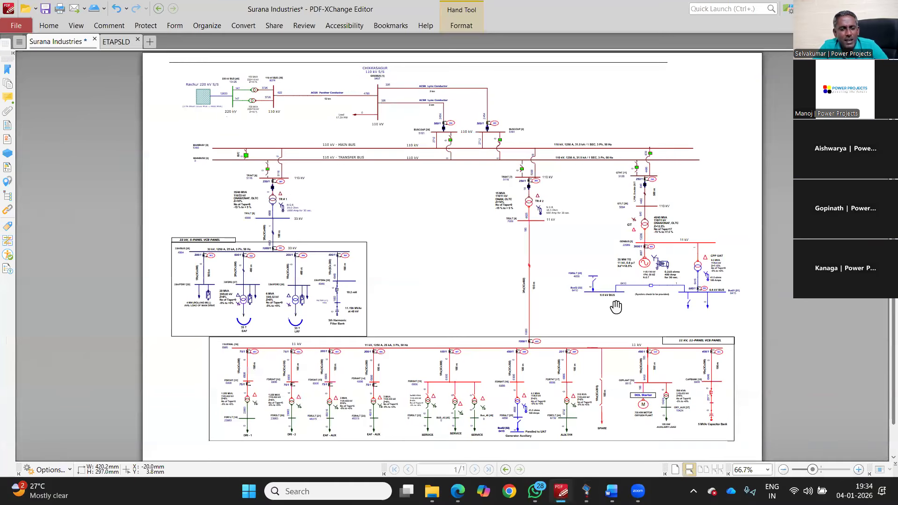
{"action": "key", "text": "ctrl+Tab"}
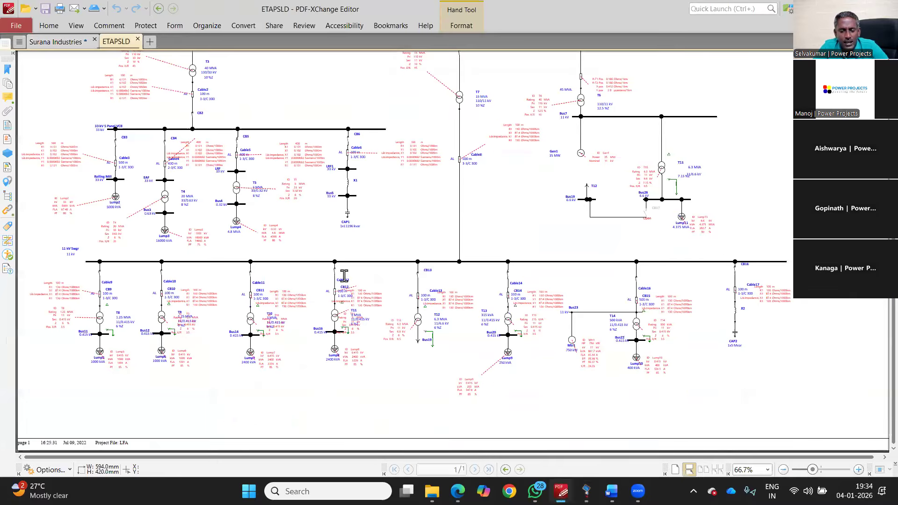
{"action": "scroll", "coordinate": [348, 214], "scroll_direction": "up", "scroll_amount": 5}
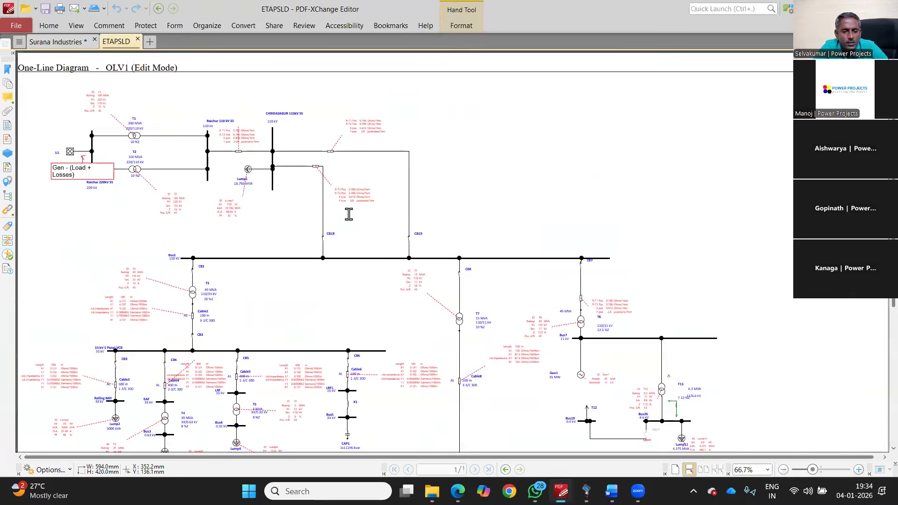
{"action": "key", "text": "alt+Tab"}
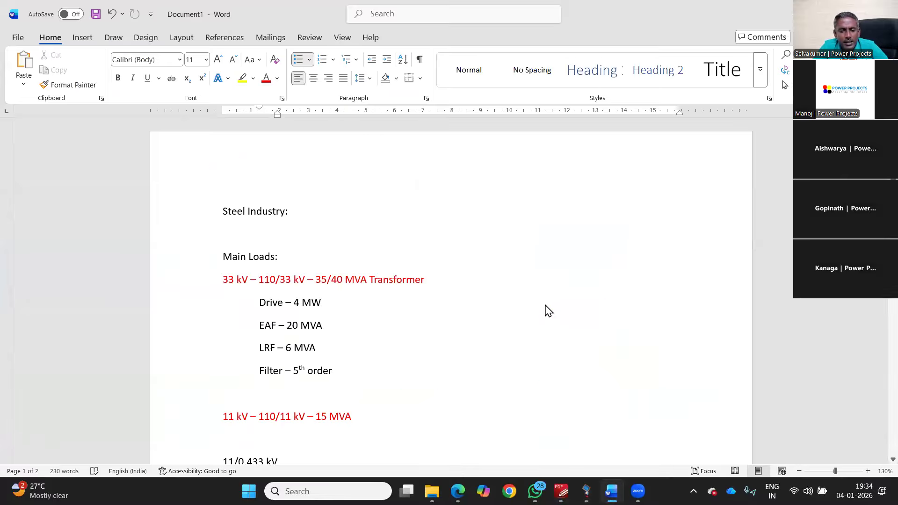
{"action": "key", "text": "alt+Tab"}
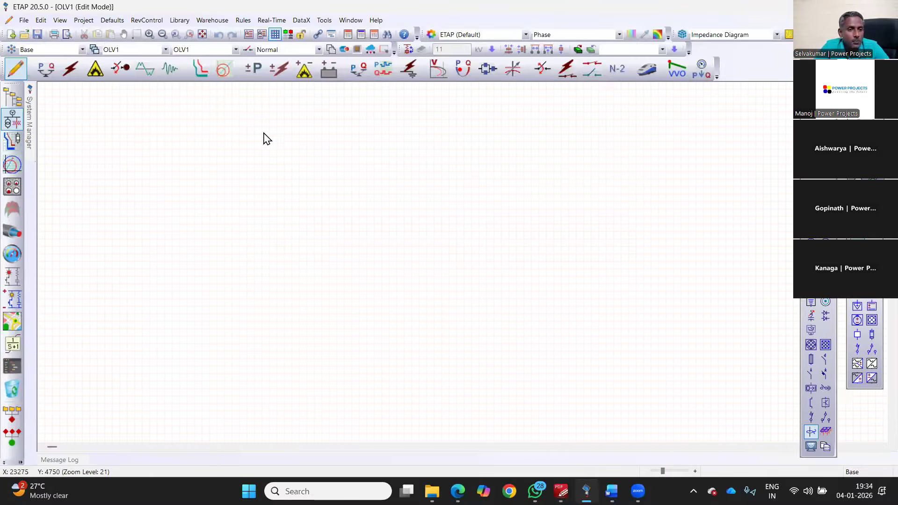
Set the project standard to IEC and accept 50 Hz frequency, Metric units, dd-mm-yyyy (Europe) dates and US dollar currency
{"action": "key", "text": "alt+p"}
{"action": "key", "text": "Down"}
{"action": "key", "text": "Down"}
{"action": "key", "text": "Return"}
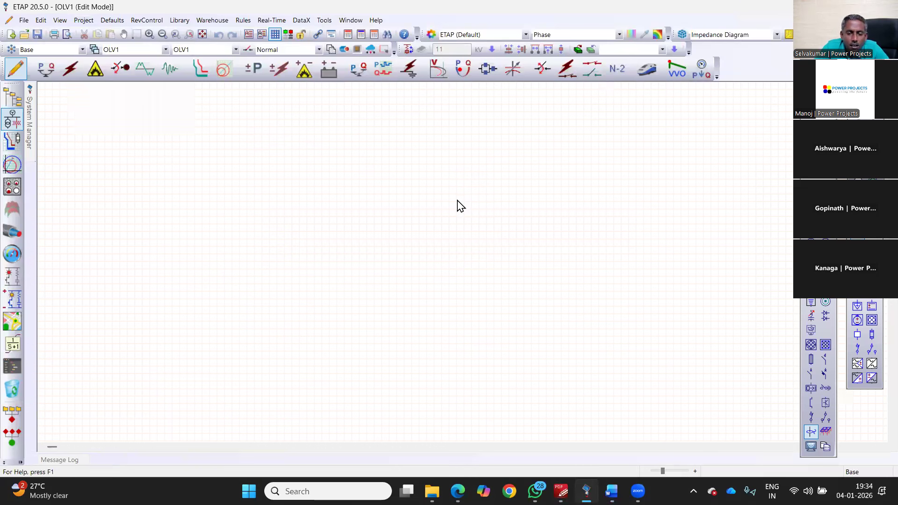
{"action": "left_click", "coordinate": [413, 197]}
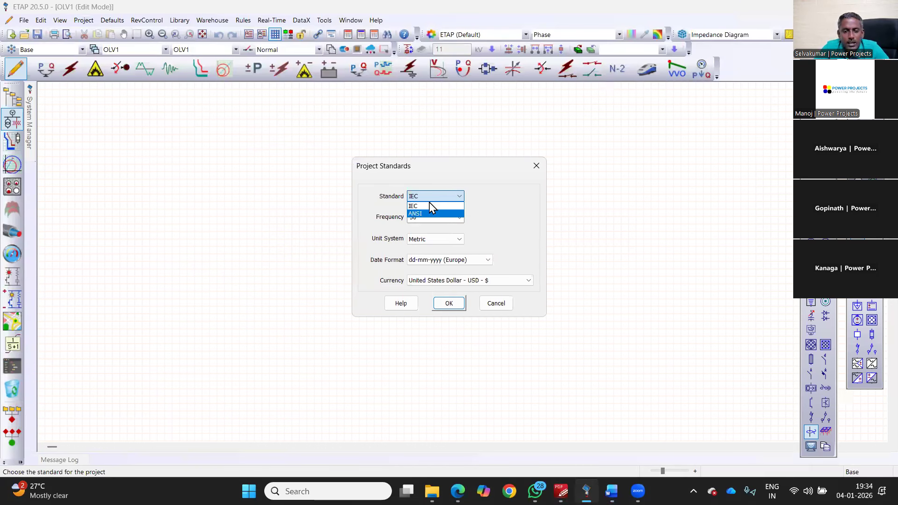
{"action": "left_click", "coordinate": [429, 204]}
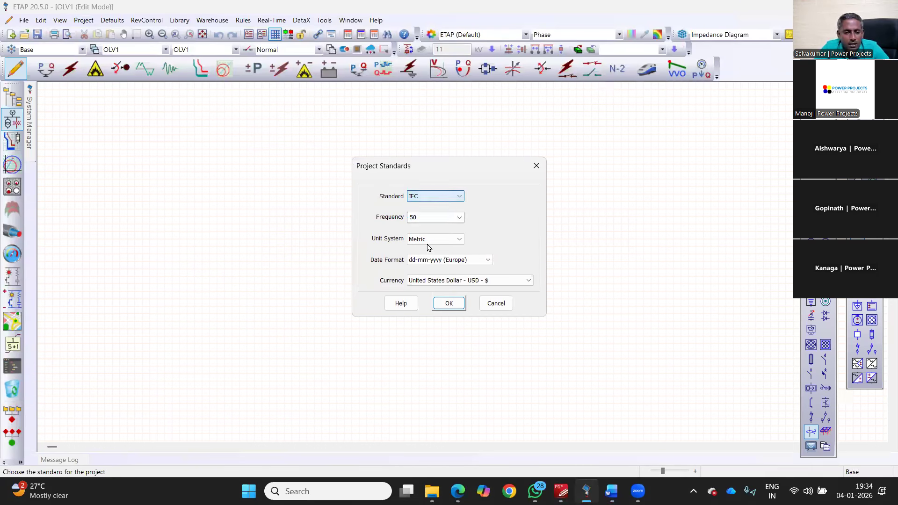
{"action": "key", "text": "Tab"}
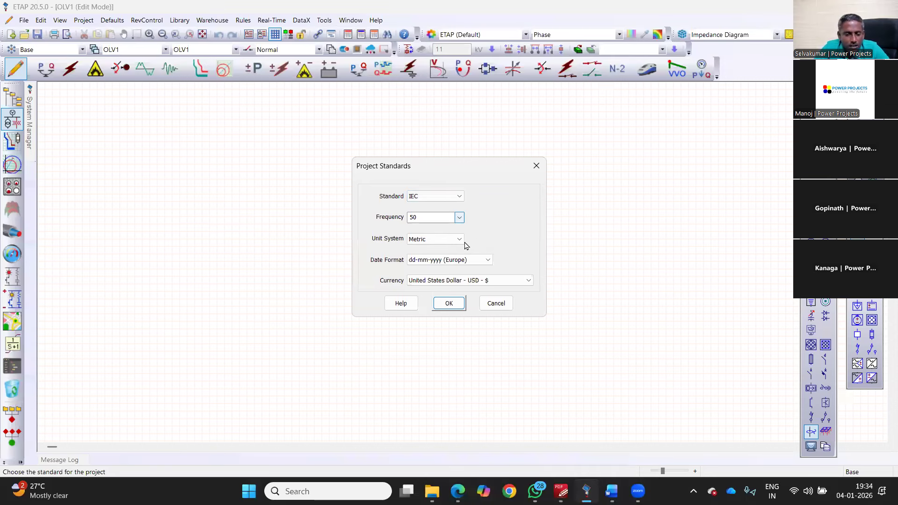
{"action": "key", "text": "Tab"}
{"action": "key", "text": "Tab"}
{"action": "key", "text": "Tab"}
{"action": "key", "text": "Tab"}
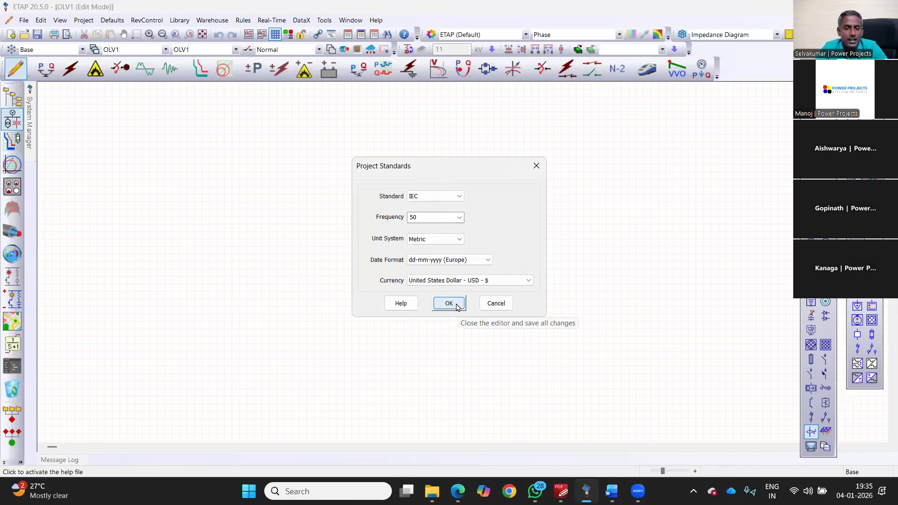
{"action": "key", "text": "Return"}
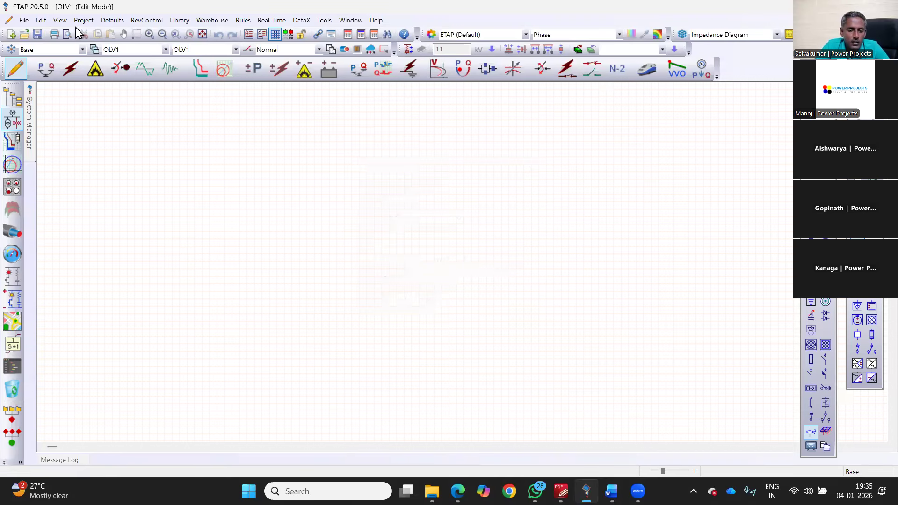
Reopen the project standards to recheck the settings and close them
{"action": "left_click", "coordinate": [83, 20]}
{"action": "left_click", "coordinate": [94, 43]}
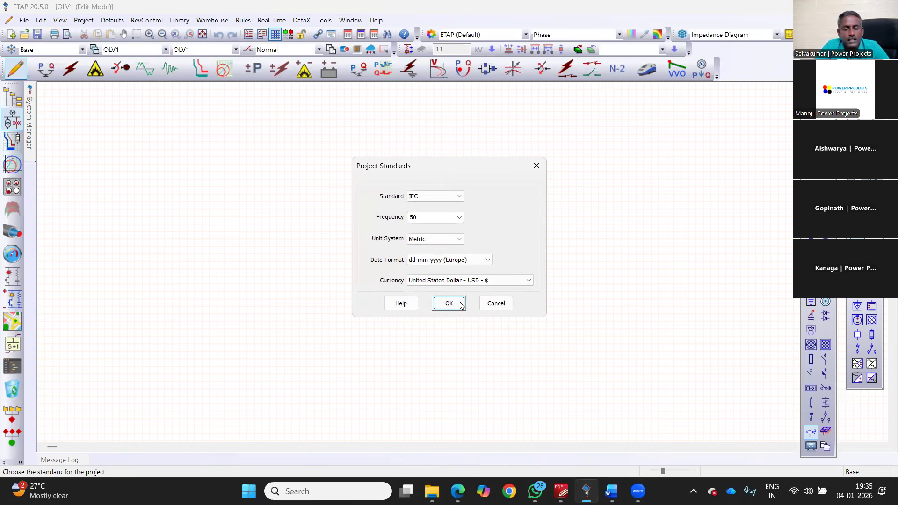
{"action": "key", "text": "Return"}
In the project information, enter the title "Wakeup call", the location Coimbatore, the contract number and the engineer's name
{"action": "left_click", "coordinate": [84, 20]}
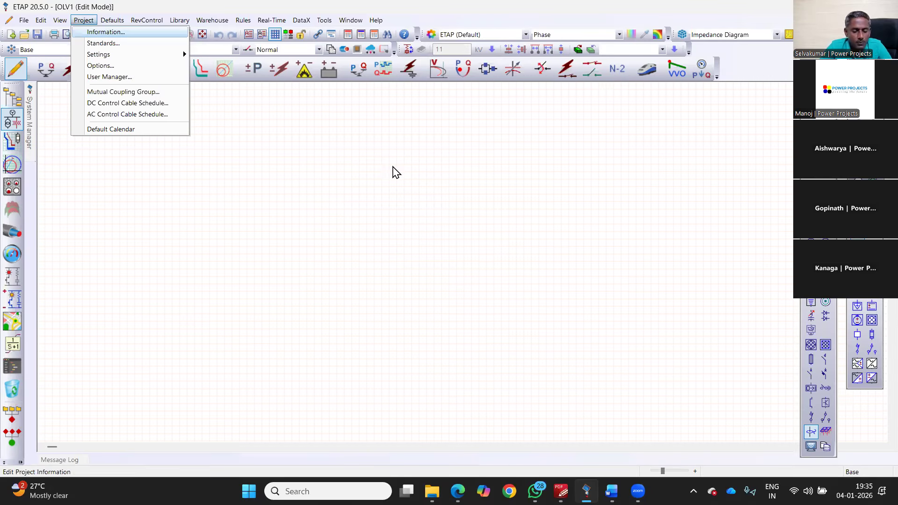
{"action": "key", "text": "Return"}
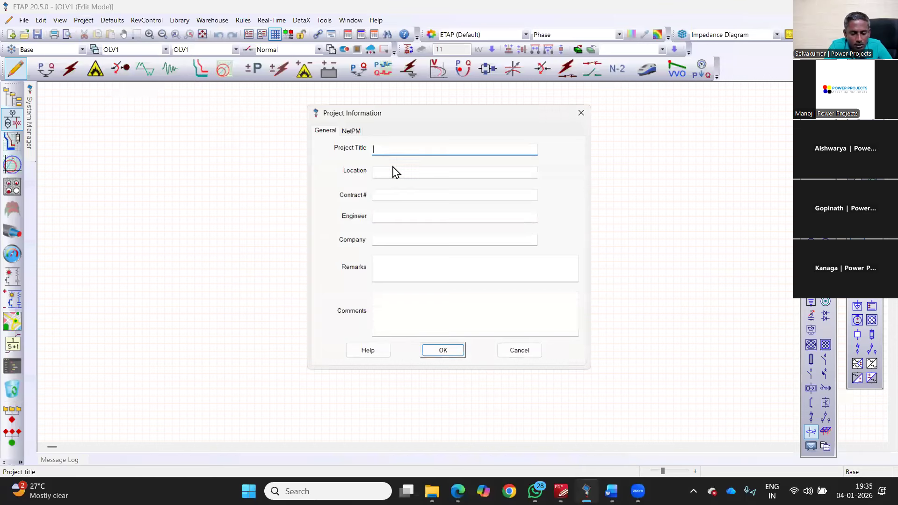
{"action": "type", "text": "Wakeup call"}
{"action": "key", "text": "Tab"}
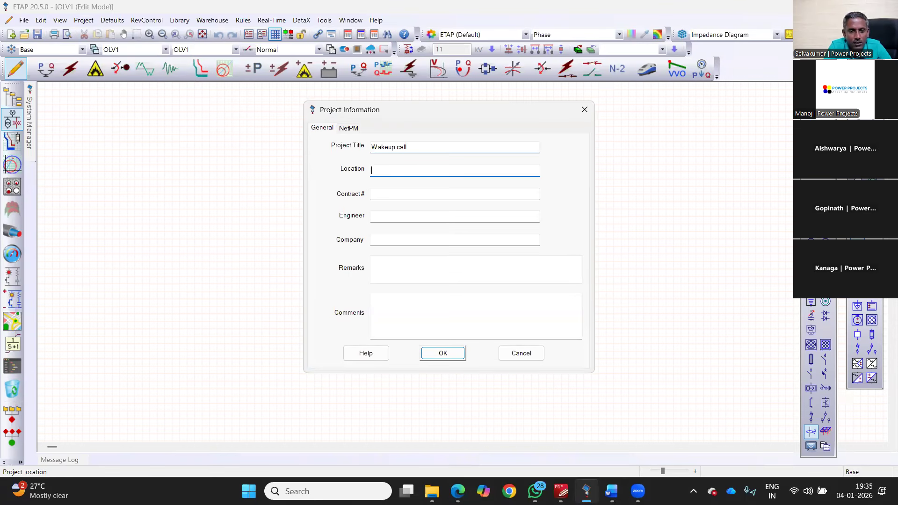
{"action": "type", "text": "Coimbatore"}
{"action": "key", "text": "Tab"}
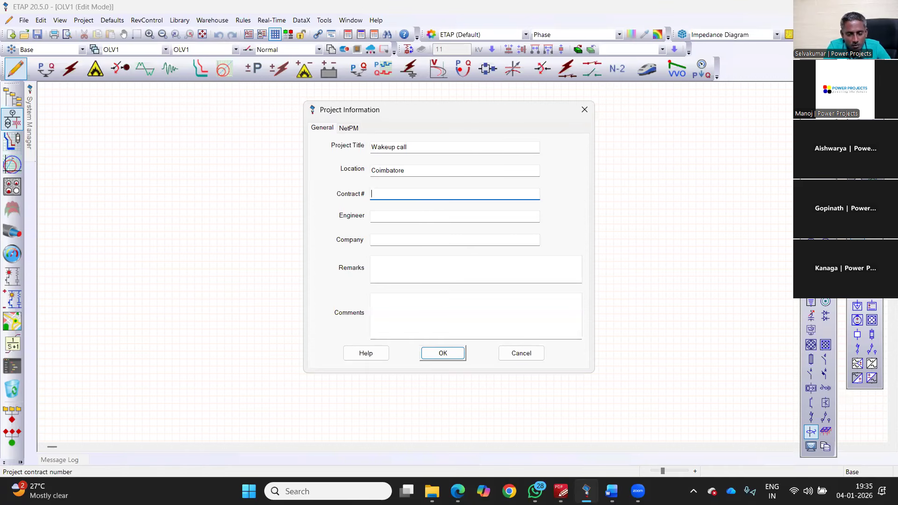
{"action": "type", "text": "123456"}
{"action": "key", "text": "Tab"}
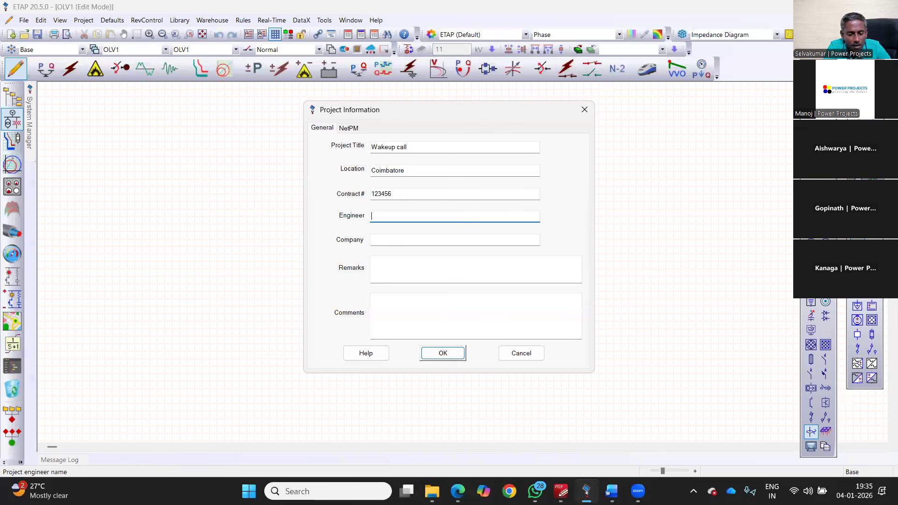
{"action": "type", "text": "Selvakumar"}
{"action": "key", "text": "Tab"}
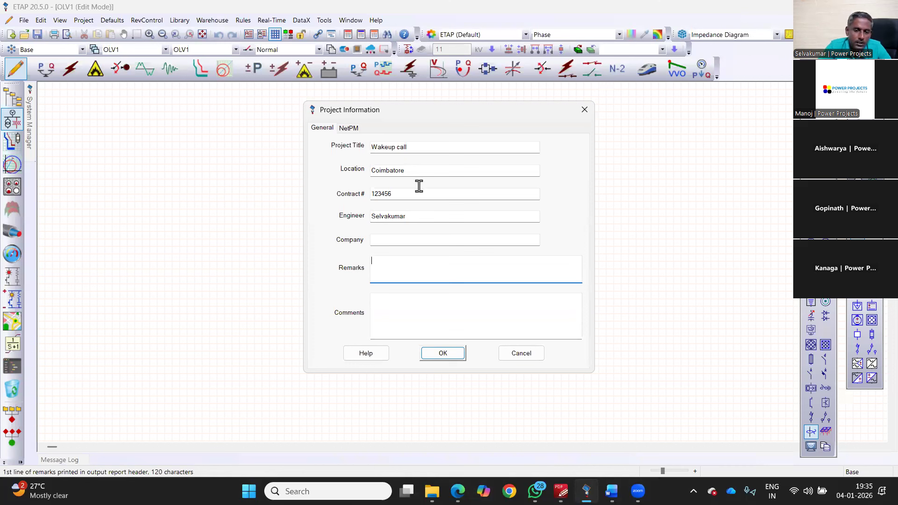
Enter PowerProjects as the company and "Wakeup Call Free Master class" as the remarks, and save the project information
{"action": "left_click", "coordinate": [383, 241]}
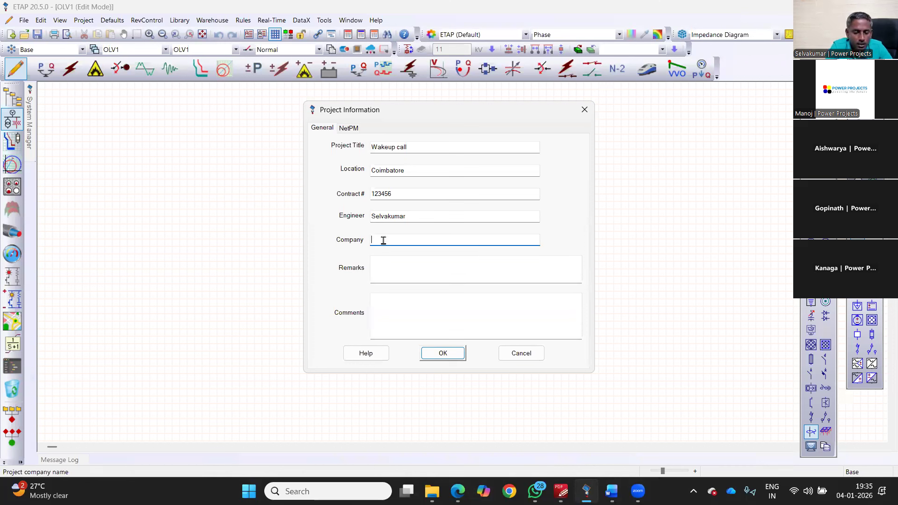
{"action": "type", "text": "PowerProjects"}
{"action": "key", "text": "Tab"}
{"action": "left_click", "coordinate": [388, 262]}
{"action": "type", "text": "Wakeup"}
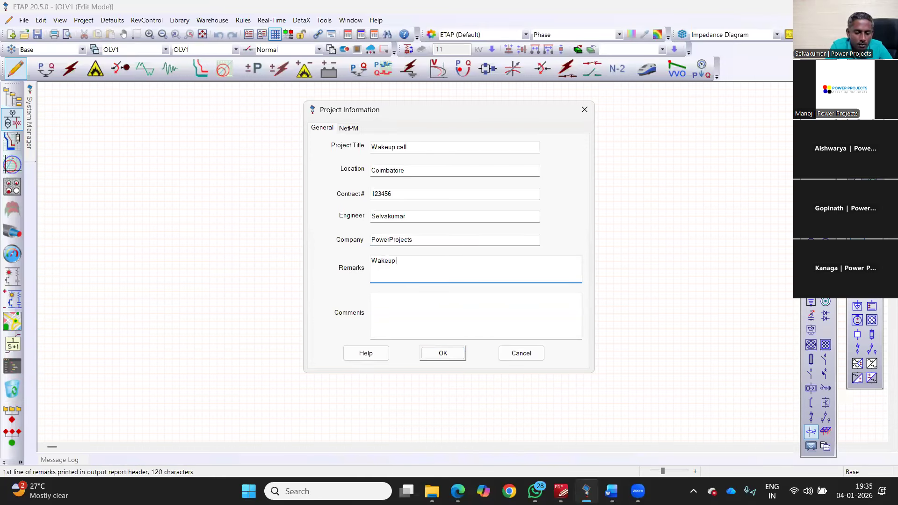
{"action": "type", "text": " Call F"}
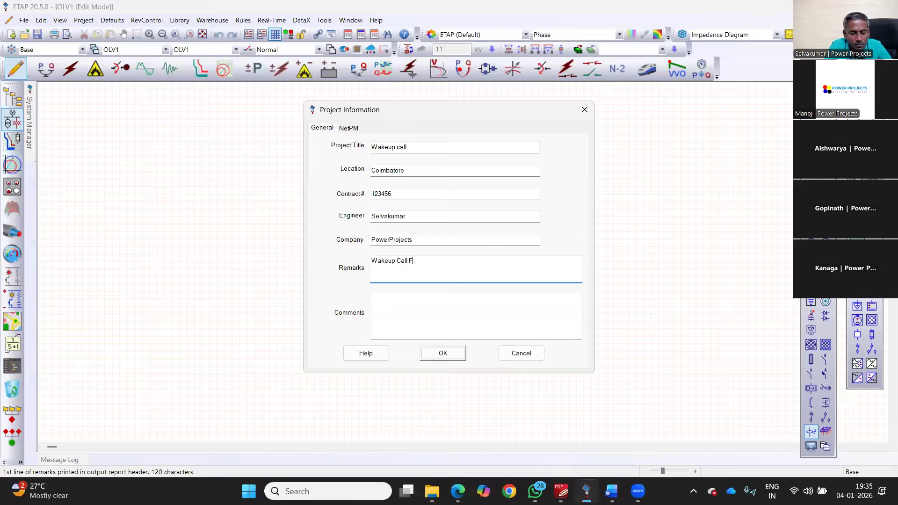
{"action": "type", "text": "ree Master class"}
{"action": "left_click", "coordinate": [455, 354]}
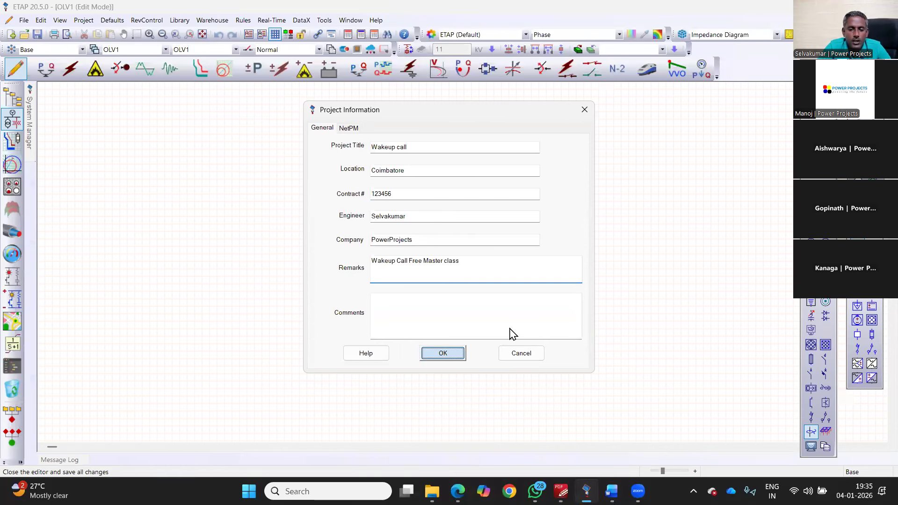
{"action": "key", "text": "Return"}
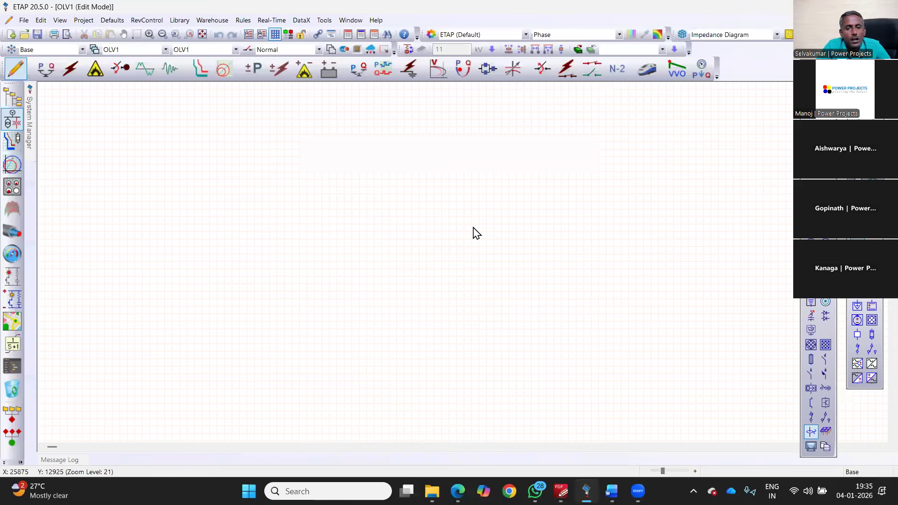
Enable Auto Build for the one-line diagram and open the voltage settings of the ETAP Default rulebook
{"action": "left_click", "coordinate": [408, 49]}
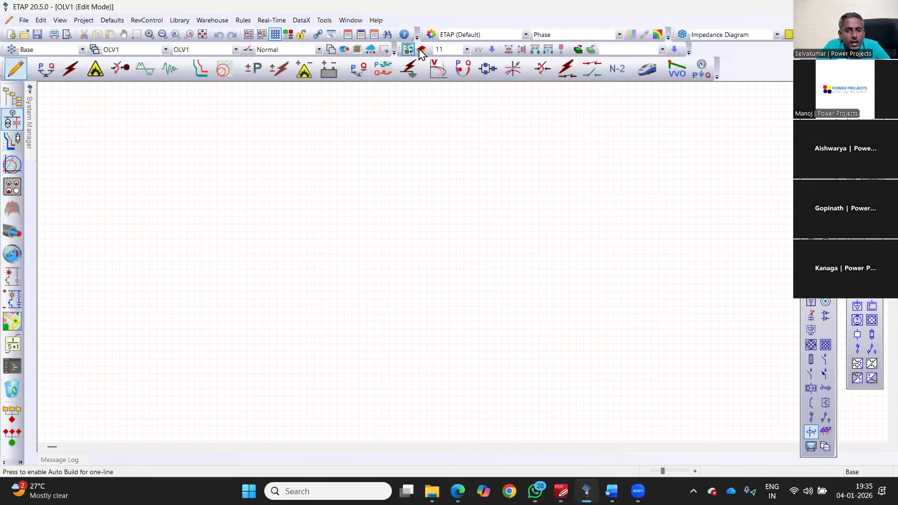
{"action": "left_click", "coordinate": [422, 52]}
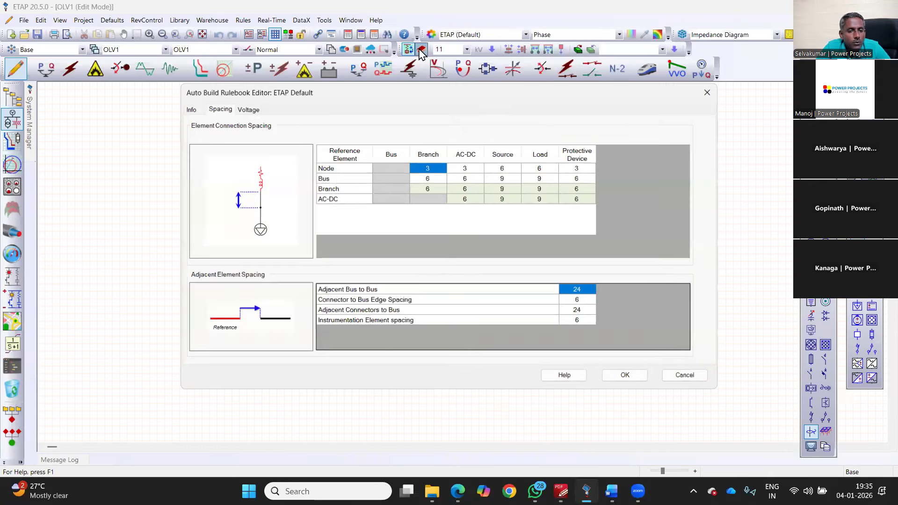
{"action": "left_click", "coordinate": [248, 109]}
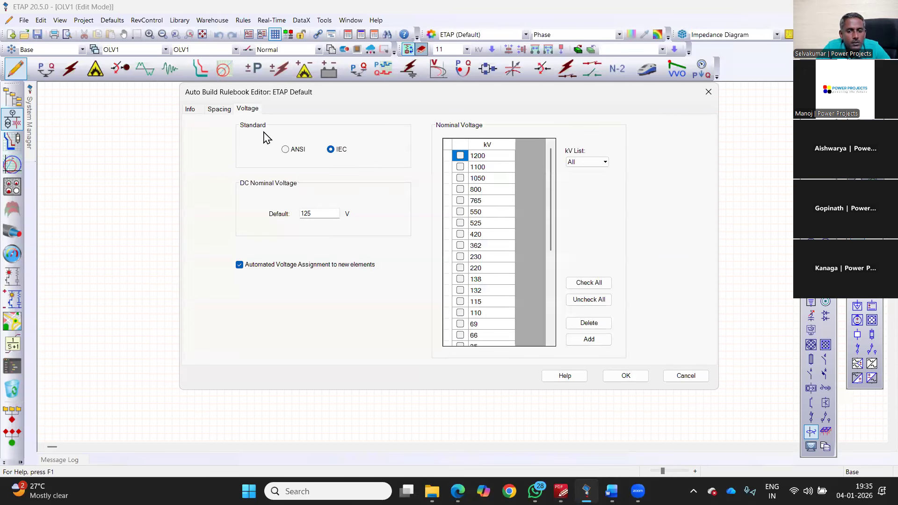
{"action": "key", "text": "Left"}
{"action": "key", "text": "Right"}
{"action": "left_click_drag", "start_coordinate": [334, 92], "coordinate": [188, 90]}
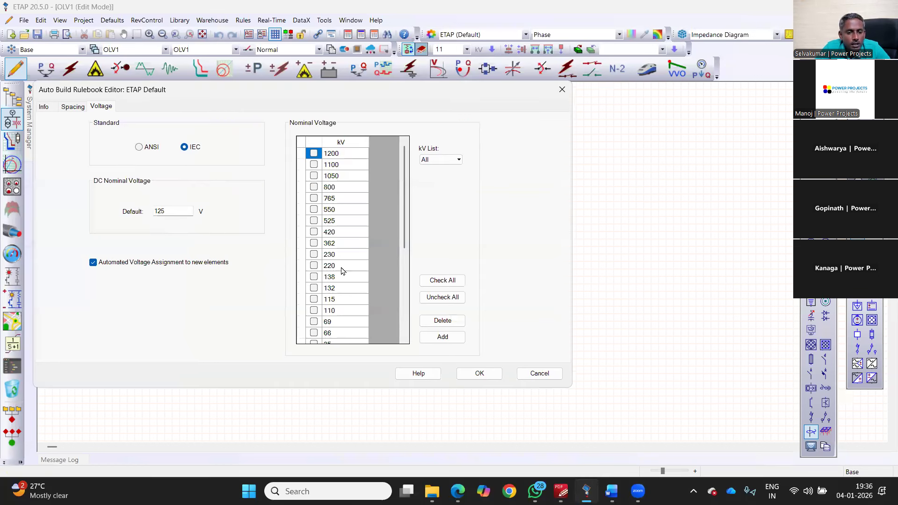
Enable 220, 110, 33, 11, 6.6 and 0.415 kV as the nominal voltages, review the selection and save the rulebook
{"action": "left_click", "coordinate": [316, 268]}
{"action": "left_click", "coordinate": [314, 267]}
{"action": "left_click", "coordinate": [315, 312]}
{"action": "scroll", "coordinate": [315, 322], "scroll_direction": "down", "scroll_amount": 2}
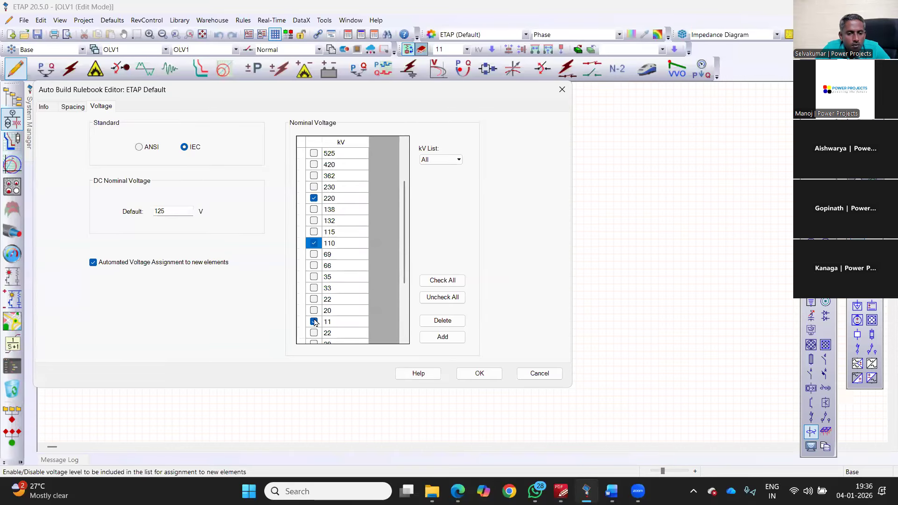
{"action": "left_click", "coordinate": [314, 288]}
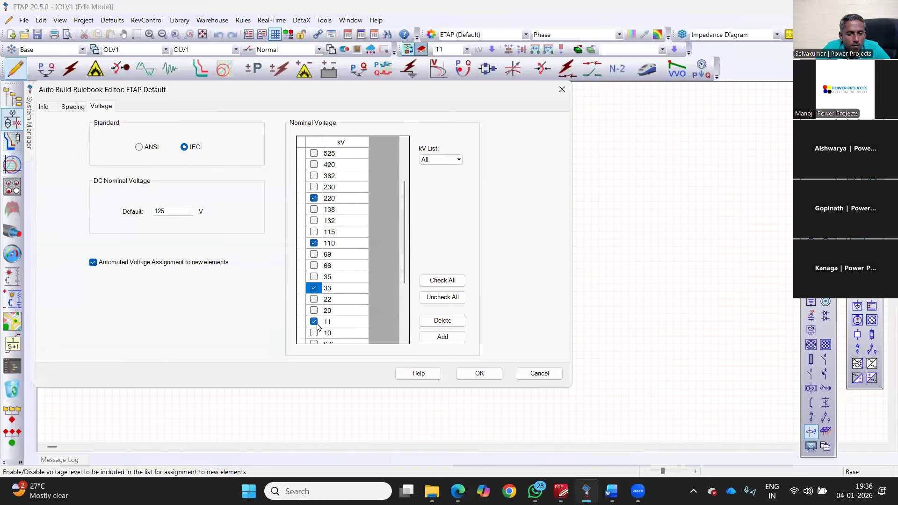
{"action": "scroll", "coordinate": [318, 325], "scroll_direction": "down", "scroll_amount": 2}
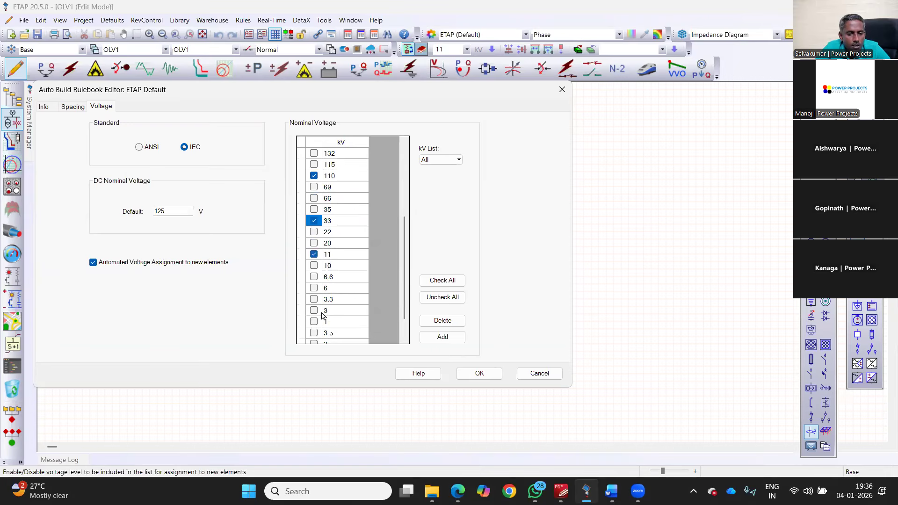
{"action": "left_click", "coordinate": [314, 277]}
{"action": "scroll", "coordinate": [326, 290], "scroll_direction": "down", "scroll_amount": 1}
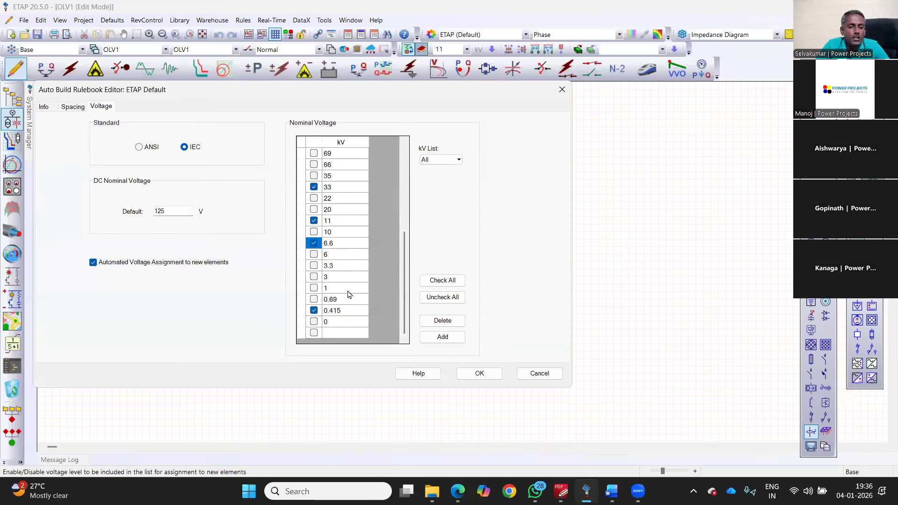
{"action": "scroll", "coordinate": [340, 235], "scroll_direction": "up", "scroll_amount": 4}
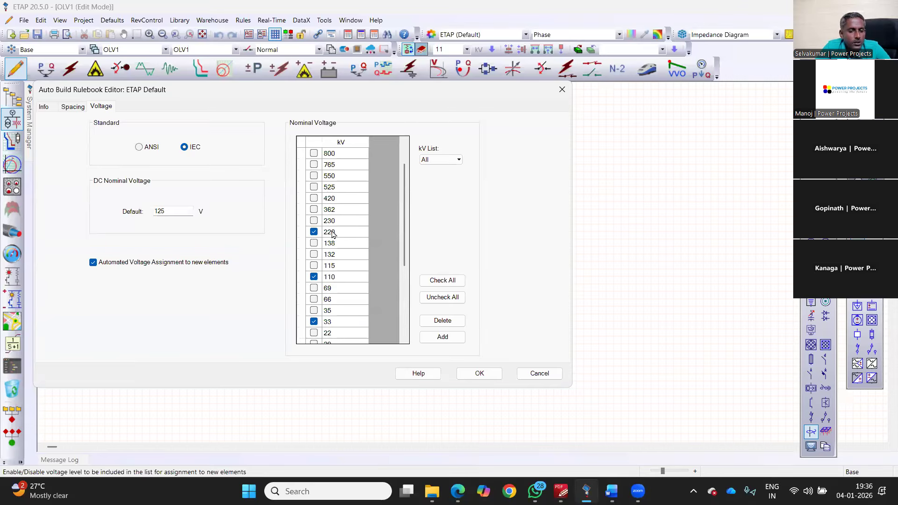
{"action": "scroll", "coordinate": [343, 278], "scroll_direction": "down", "scroll_amount": 2}
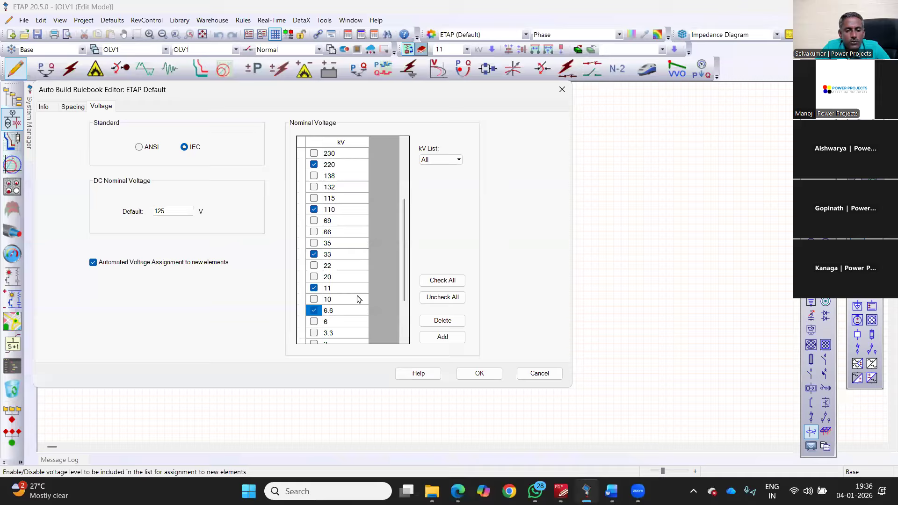
{"action": "scroll", "coordinate": [358, 300], "scroll_direction": "down", "scroll_amount": 2}
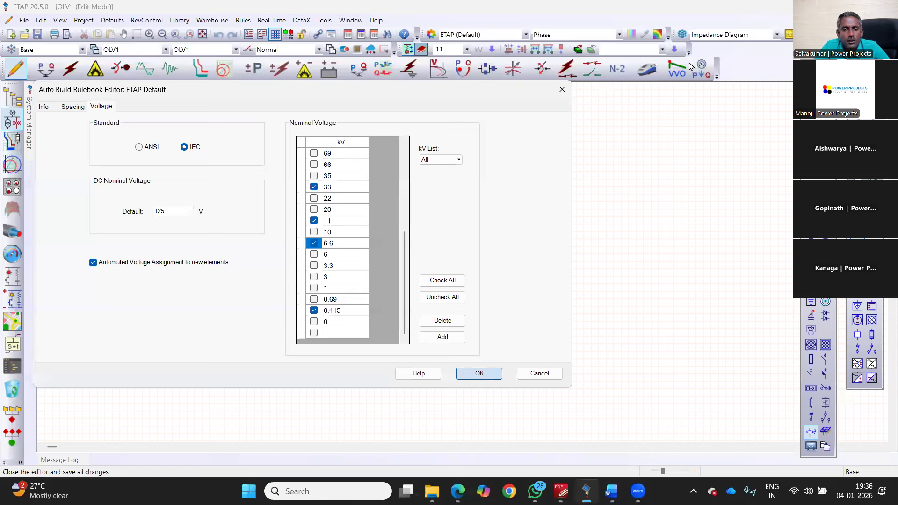
{"action": "key", "text": "Return"}
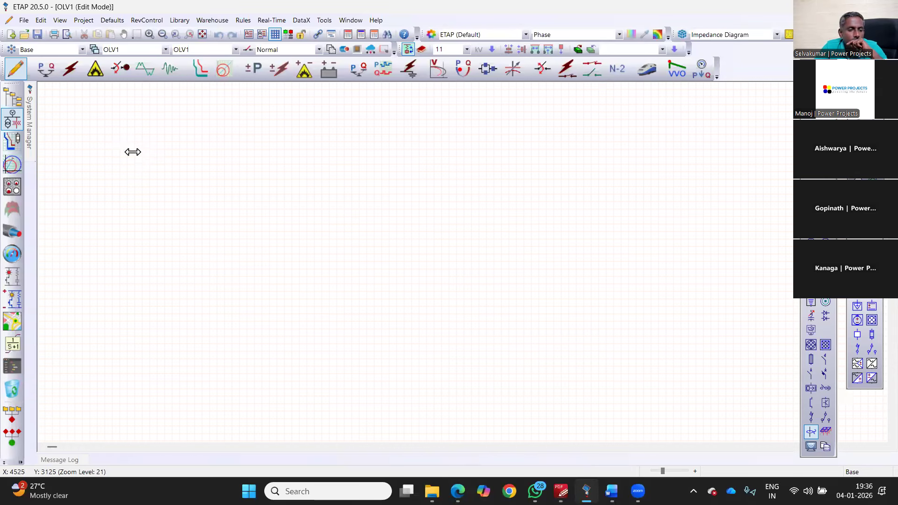
Place a power grid with a bus connected below it, and assign 220 kV to both
{"action": "left_click", "coordinate": [123, 140]}
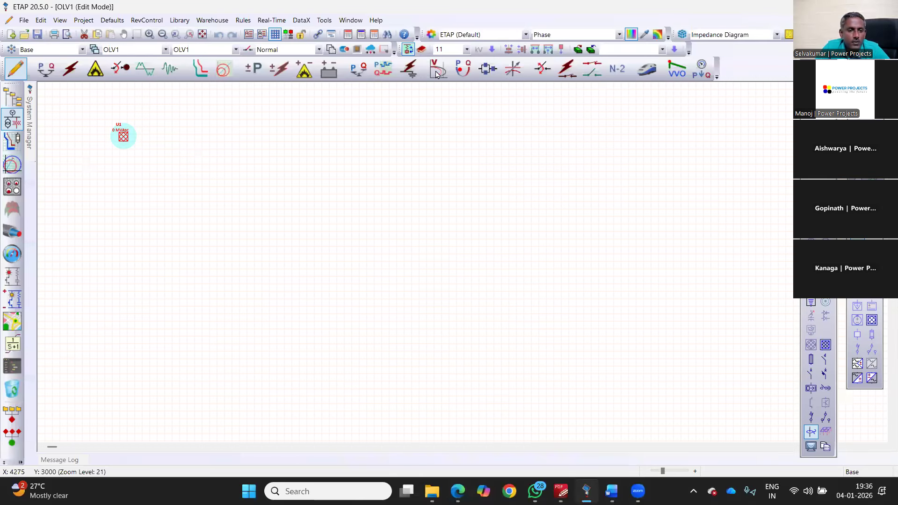
{"action": "left_click", "coordinate": [139, 142]}
{"action": "left_click", "coordinate": [467, 50]}
{"action": "left_click", "coordinate": [461, 67]}
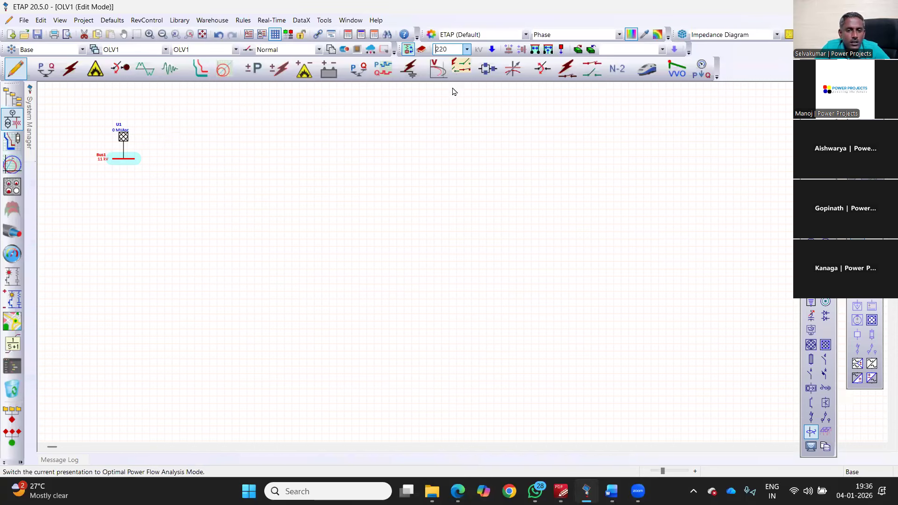
{"action": "left_click", "coordinate": [269, 170]}
{"action": "scroll", "coordinate": [174, 161], "scroll_direction": "up", "scroll_amount": 5}
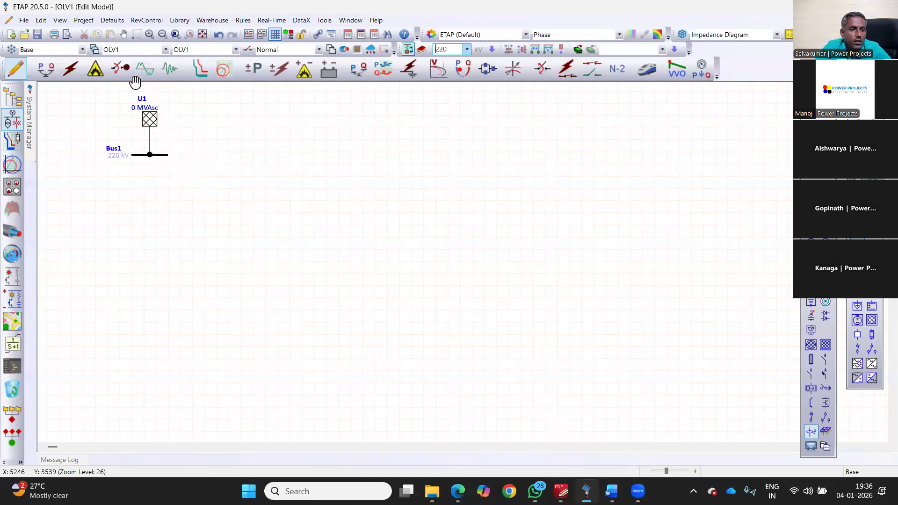
{"action": "key", "text": "alt+Down"}
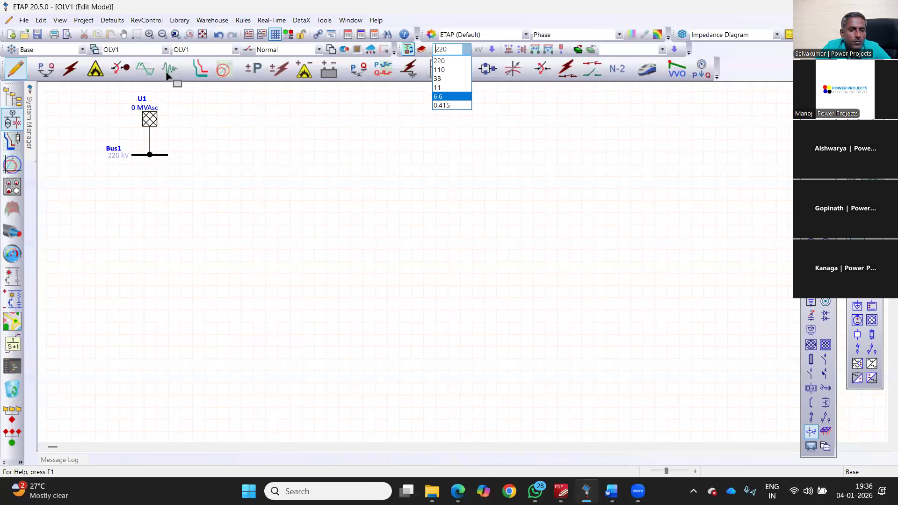
Consult the single-line diagrams in PDF-XChange Editor, and set grid U1's three-phase short-circuit rating to 4890 MVAsc with X/R 14 in ETAP
{"action": "key", "text": "alt+Tab"}
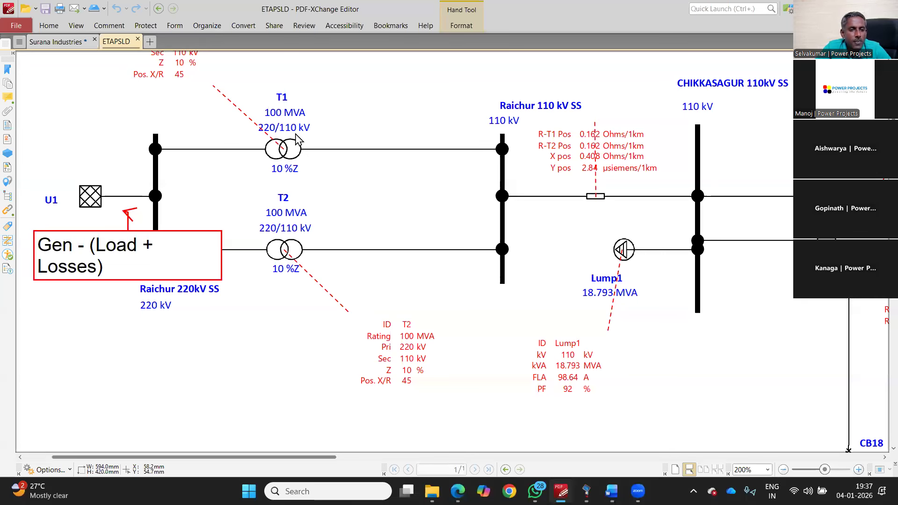
{"action": "key", "text": "ctrl+Tab"}
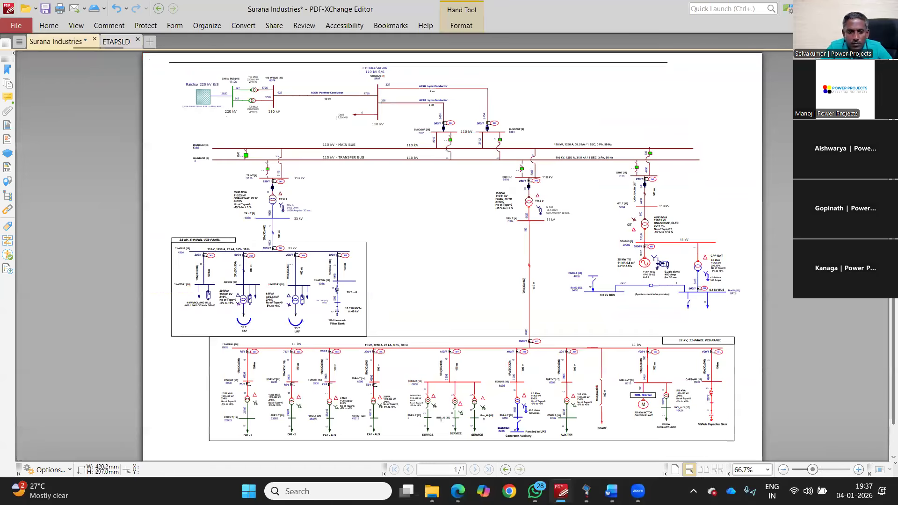
{"action": "key", "text": "alt+Tab"}
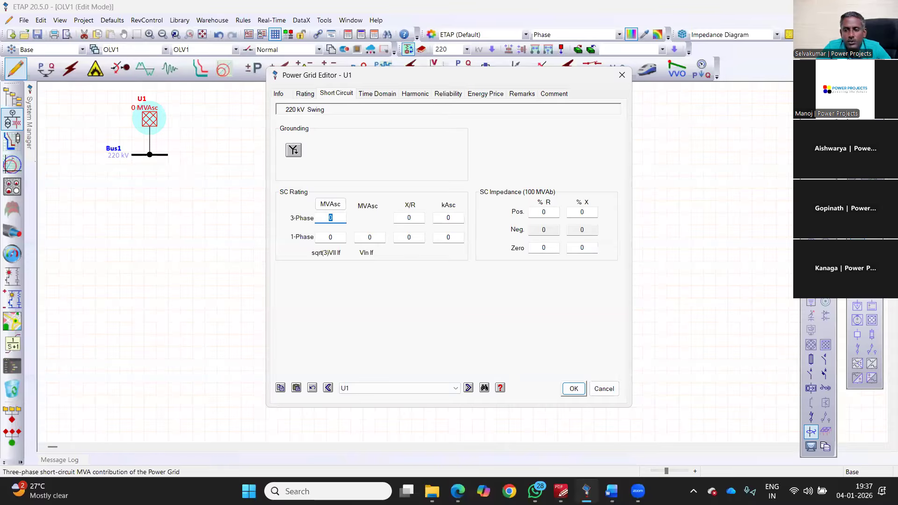
{"action": "type", "text": "4890"}
{"action": "key", "text": "Tab"}
{"action": "type", "text": "14"}
{"action": "key", "text": "Tab"}
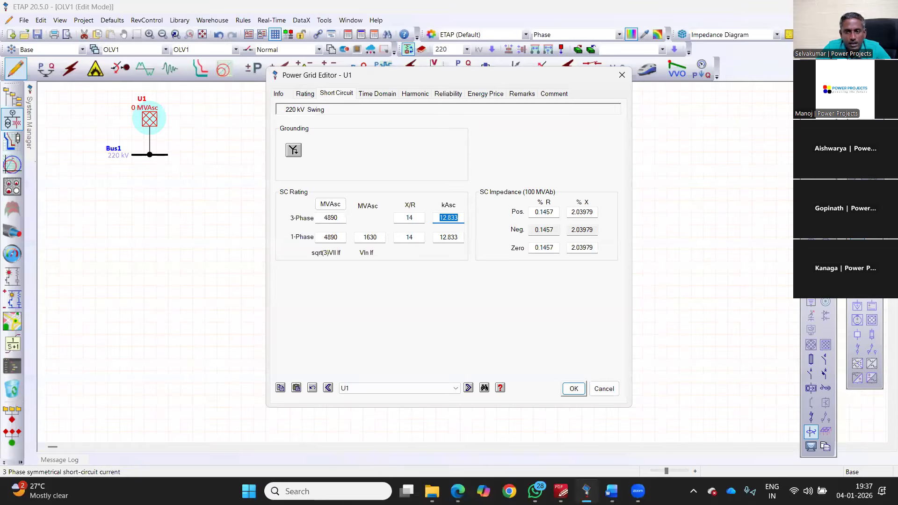
{"action": "key", "text": "Return"}
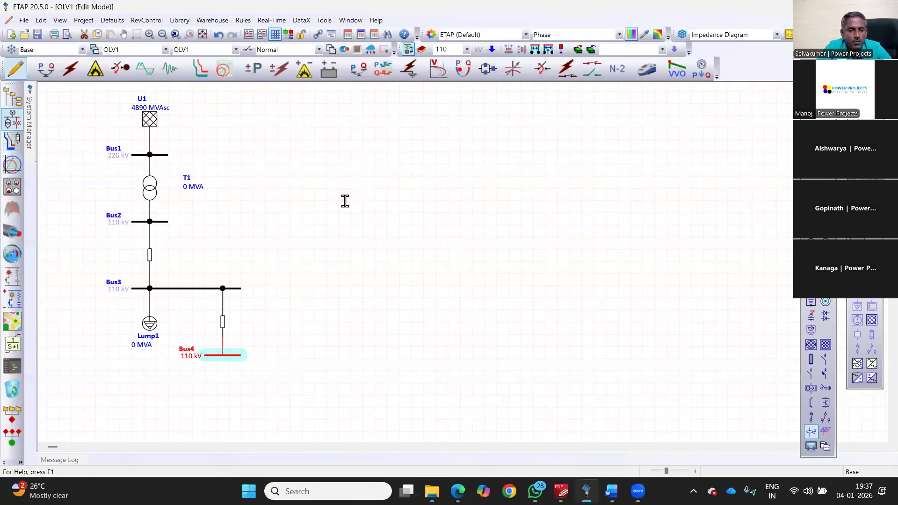
Set transformer T1's rated power to 100 MVA, checking its data against the Surana Industries diagram in PDF-XChange Editor
{"action": "double_click", "coordinate": [150, 187]}
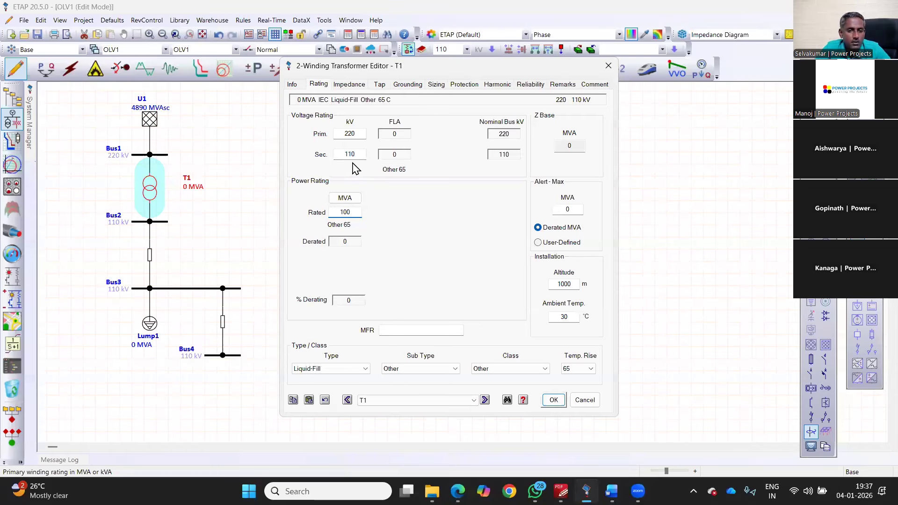
{"action": "key", "text": "alt+Tab"}
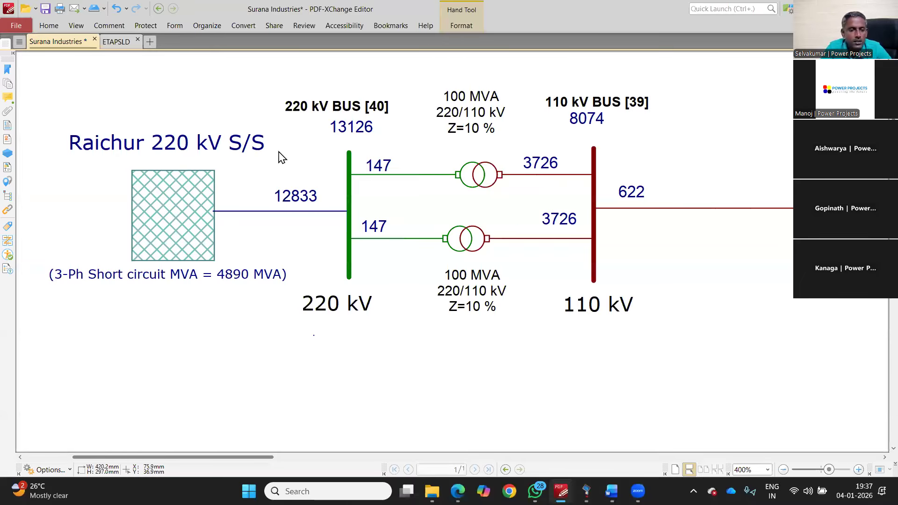
{"action": "key", "text": "alt+Tab"}
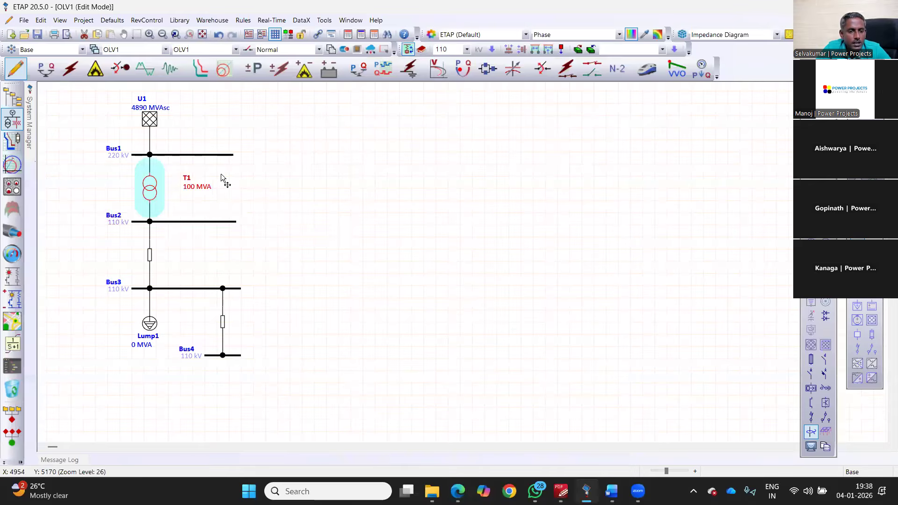
Paste a copy of transformer T1 beside it and connect the copy between Bus1 and Bus2
{"action": "right_click", "coordinate": [224, 159]}
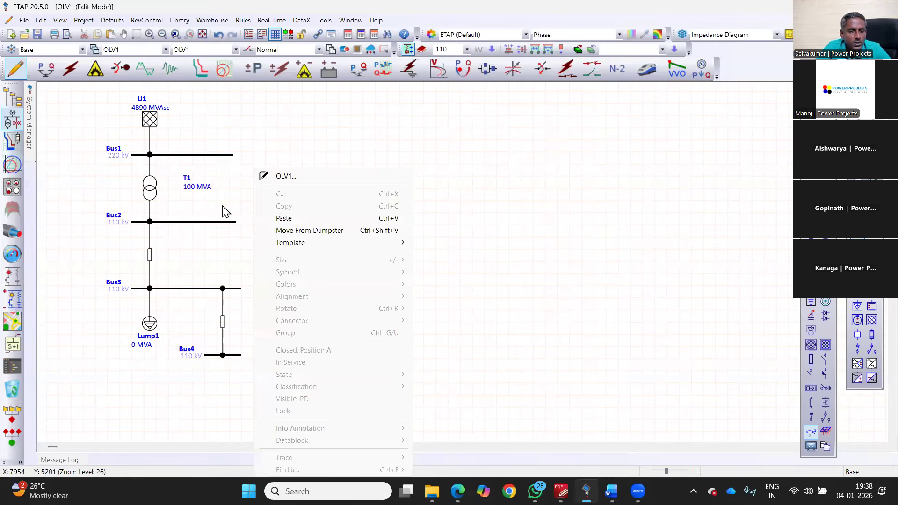
{"action": "key", "text": "ctrl+v"}
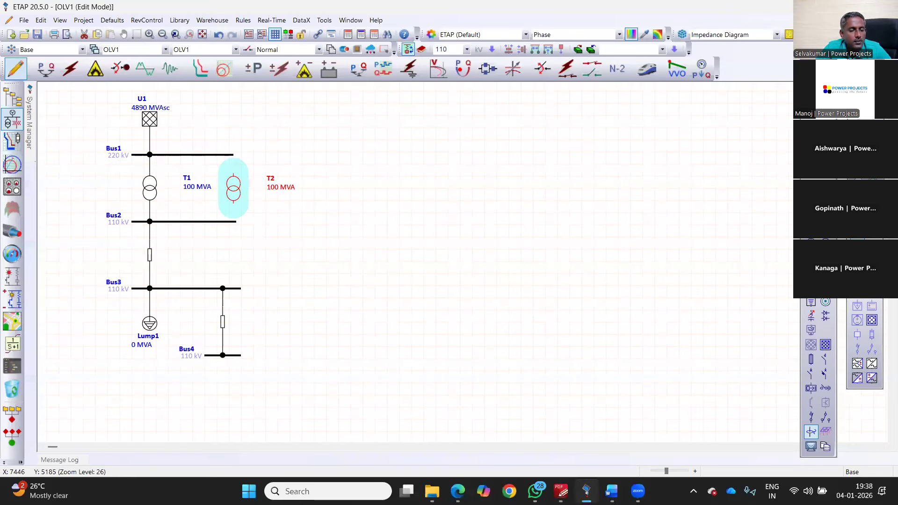
{"action": "left_click_drag", "start_coordinate": [234, 188], "coordinate": [223, 191]}
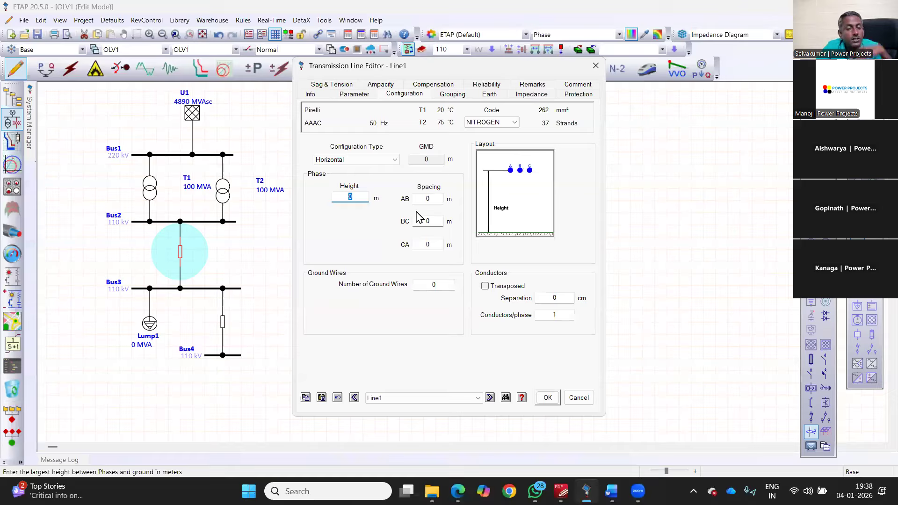
Confirm the Line1 settings and configure Line2 with the 50 Hz Pirelli AAAC NEON conductor
{"action": "left_click", "coordinate": [548, 401]}
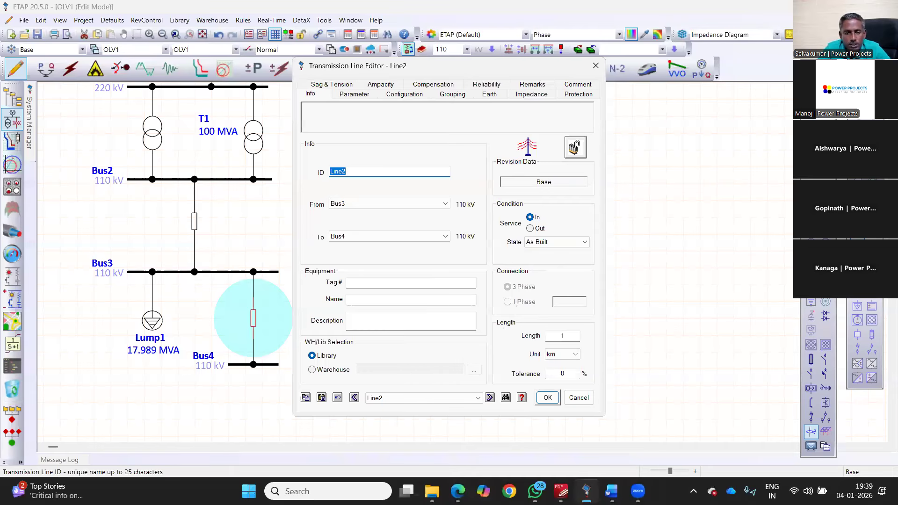
{"action": "left_click", "coordinate": [354, 94]}
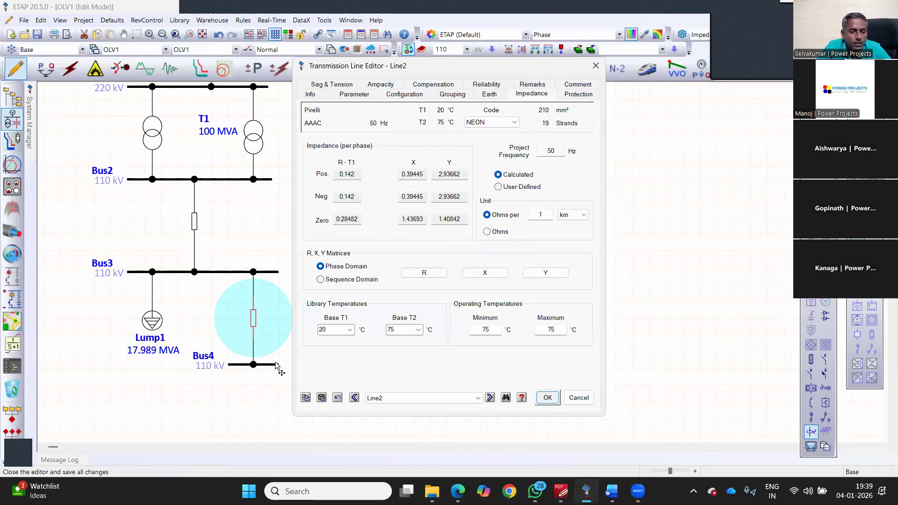
{"action": "key", "text": "Return"}
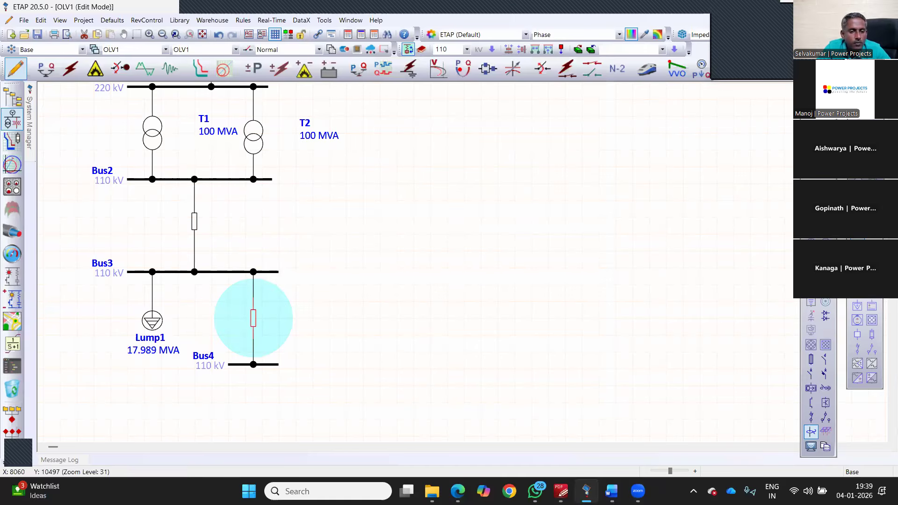
Move Bus4 farther below Bus3 and shift Line2 sideways along the two buses to make room for a parallel line
{"action": "left_click", "coordinate": [272, 365]}
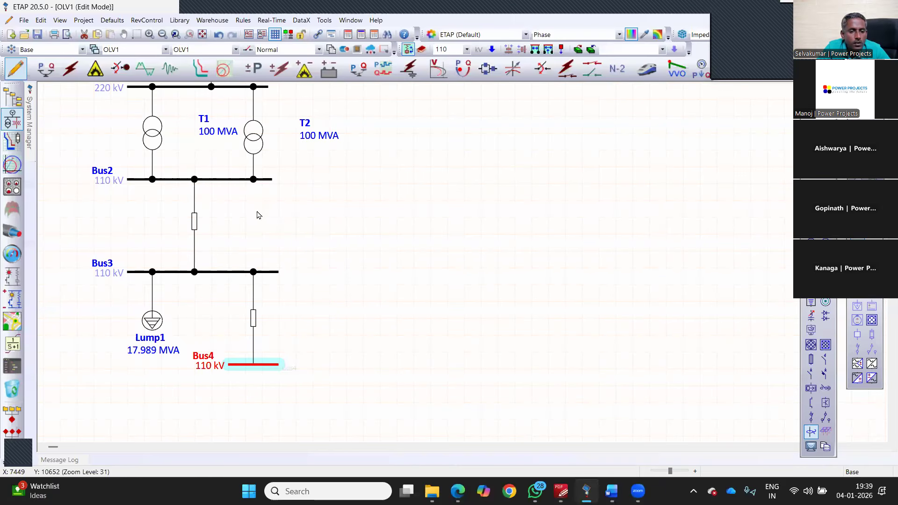
{"action": "scroll", "coordinate": [280, 299], "scroll_direction": "down", "scroll_amount": 3}
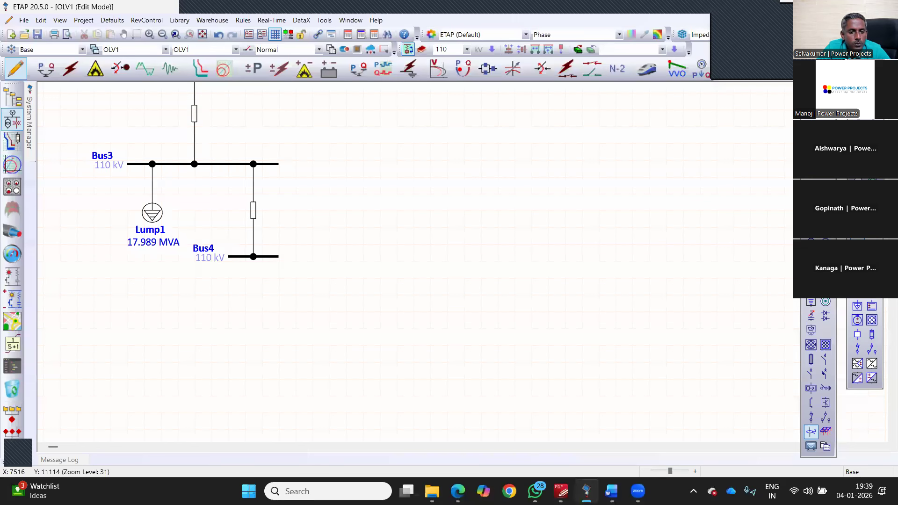
{"action": "left_click_drag", "start_coordinate": [267, 257], "coordinate": [267, 294]}
{"action": "left_click", "coordinate": [240, 220]}
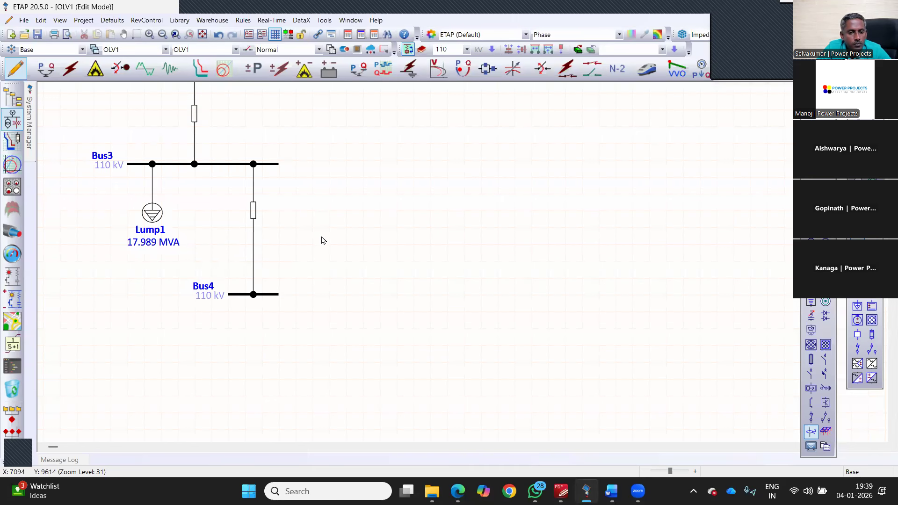
{"action": "left_click_drag", "start_coordinate": [254, 211], "coordinate": [246, 220]}
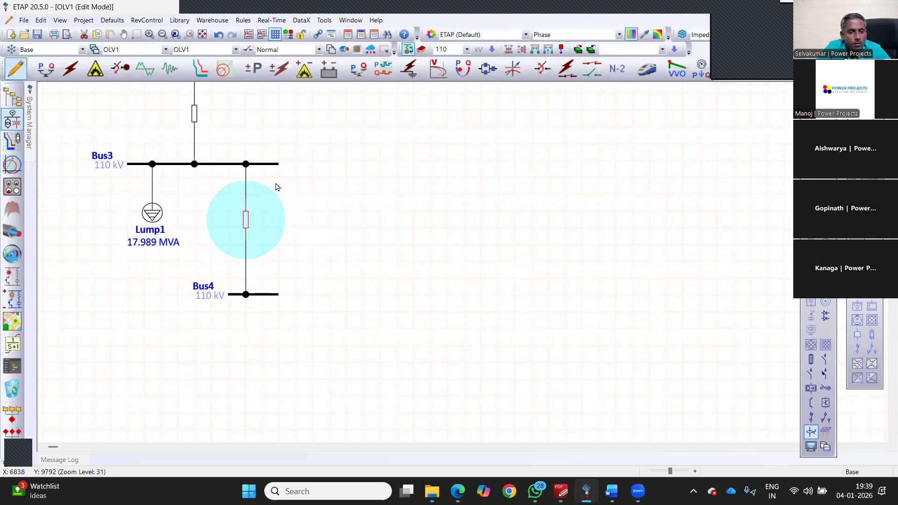
Paste a copy of Line2 beside it and connect the copy in parallel between Bus3 and Bus4
{"action": "right_click", "coordinate": [276, 202]}
{"action": "left_click", "coordinate": [280, 230]}
{"action": "left_click", "coordinate": [279, 241]}
{"action": "left_click_drag", "start_coordinate": [279, 243], "coordinate": [279, 296]}
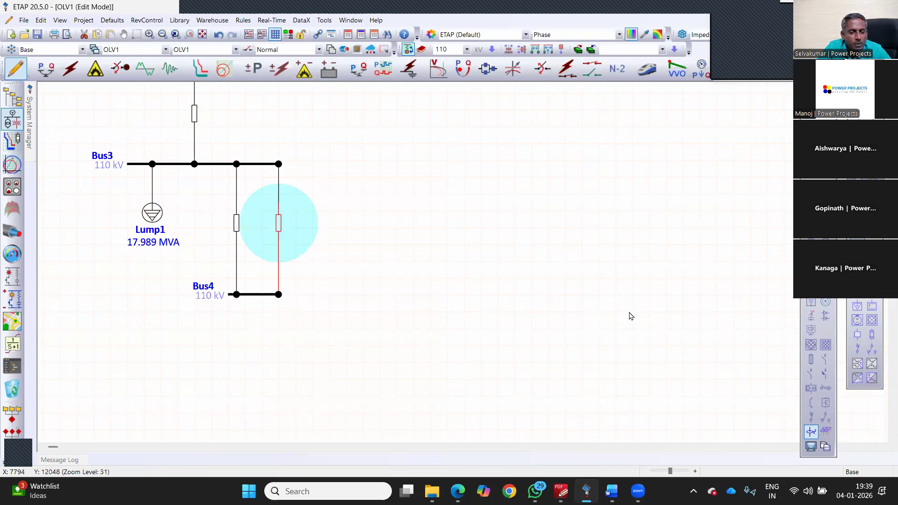
{"action": "left_click", "coordinate": [405, 232]}
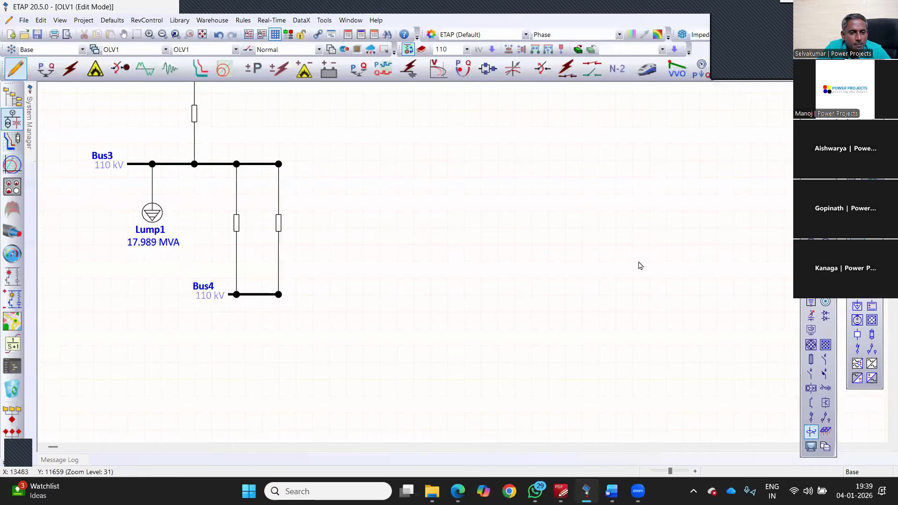
Switch to the Surana Industries diagram in PDF-XChange Editor and examine the network beyond the parallel 110 kV lines
{"action": "scroll", "coordinate": [653, 267], "scroll_direction": "down", "scroll_amount": 3}
{"action": "scroll", "coordinate": [572, 328], "scroll_direction": "up", "scroll_amount": 2}
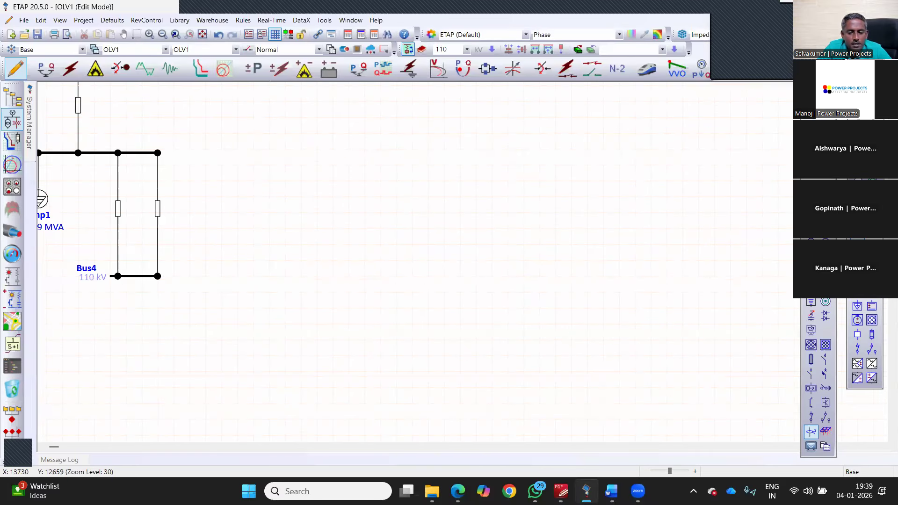
{"action": "scroll", "coordinate": [511, 299], "scroll_direction": "down", "scroll_amount": 2}
{"action": "key", "text": "alt+Tab"}
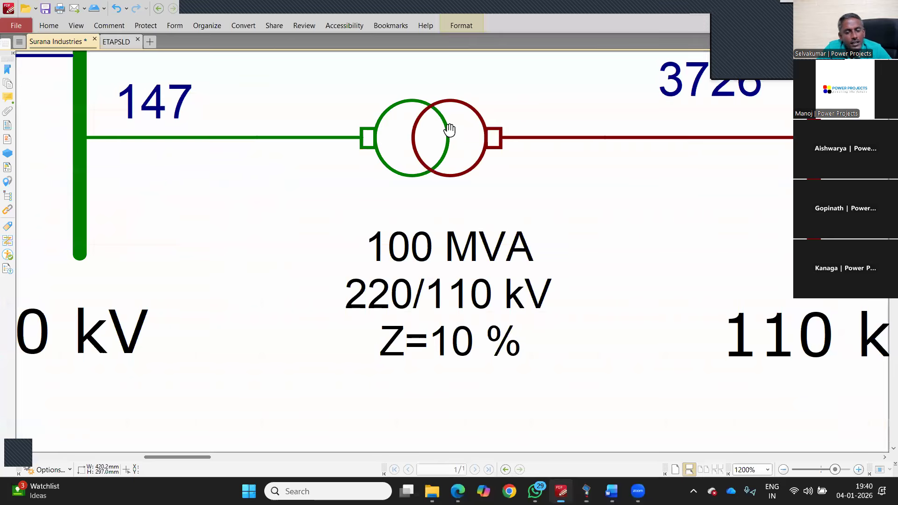
{"action": "scroll", "coordinate": [471, 177], "scroll_direction": "down", "scroll_amount": 10}
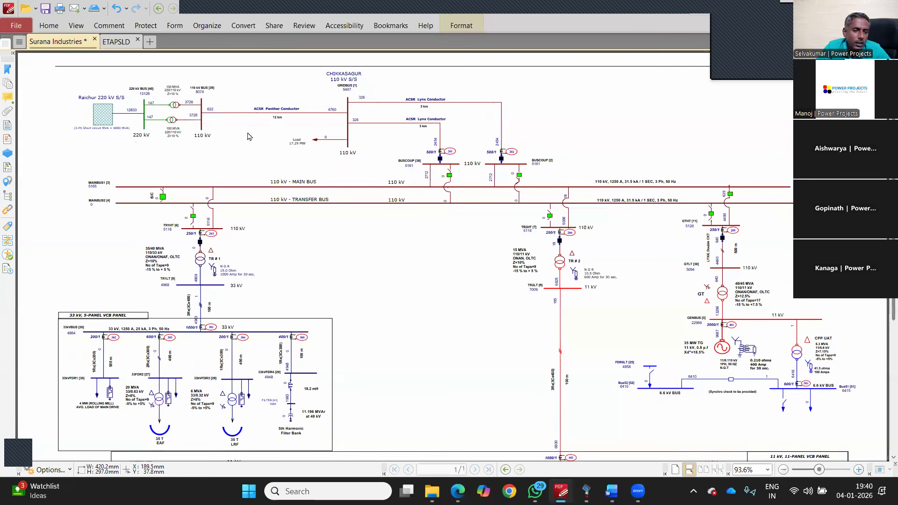
Switch back to ETAP and rotate the whole one-line diagram so the network runs horizontally from grid U1 to Bus4
{"action": "key", "text": "alt+Tab"}
{"action": "scroll", "coordinate": [77, 304], "scroll_direction": "down", "scroll_amount": 3}
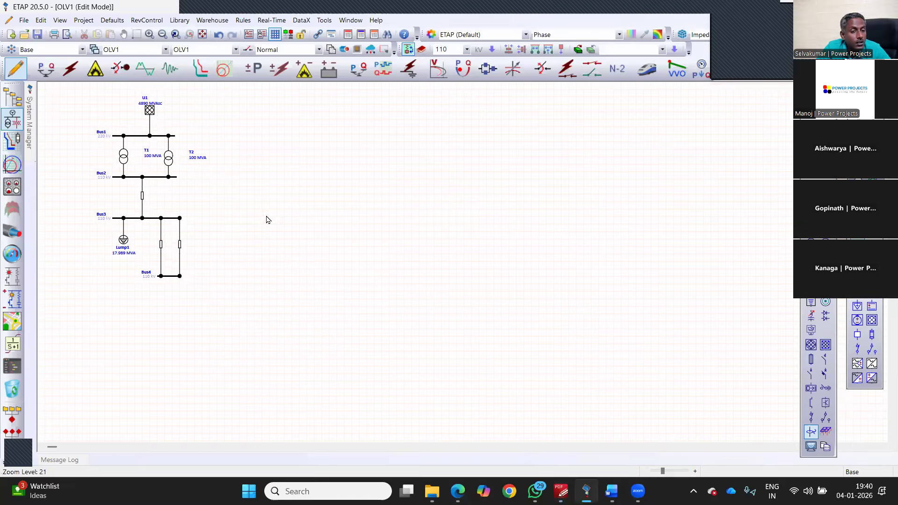
{"action": "key", "text": "ctrl+a"}
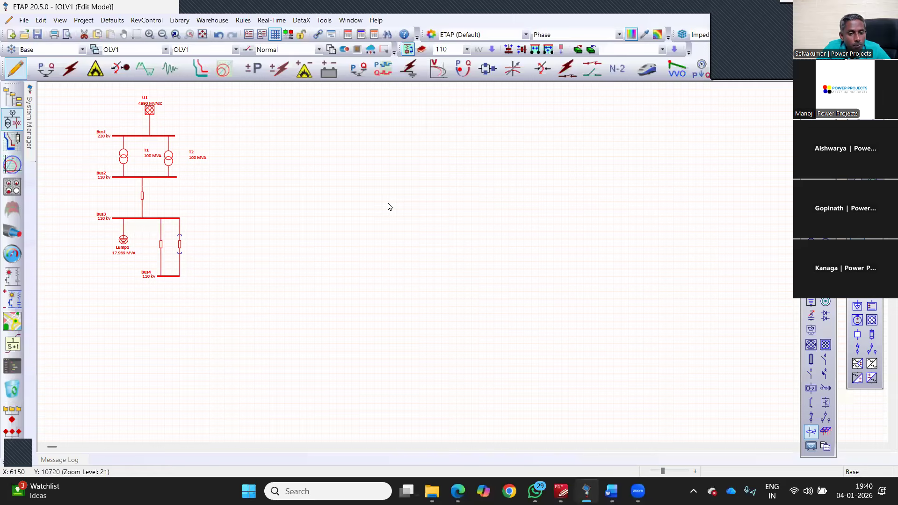
{"action": "right_click", "coordinate": [419, 305]}
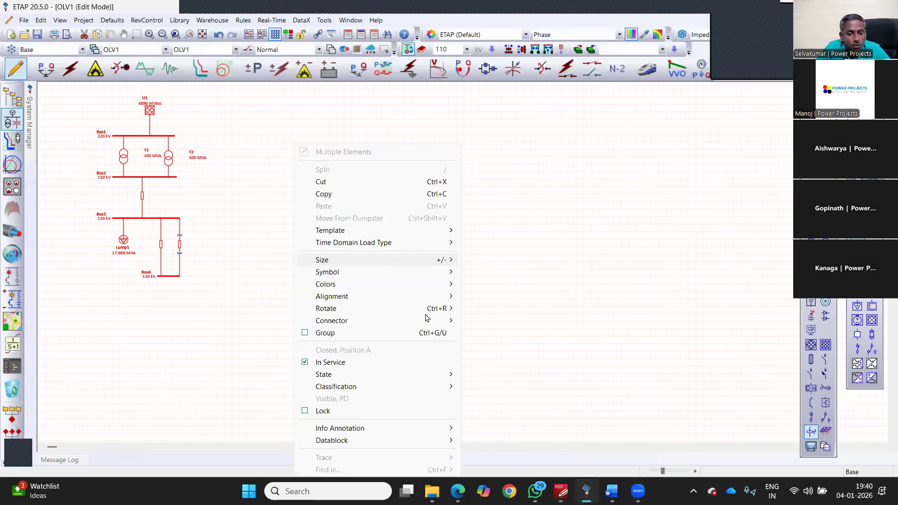
{"action": "left_click", "coordinate": [487, 321]}
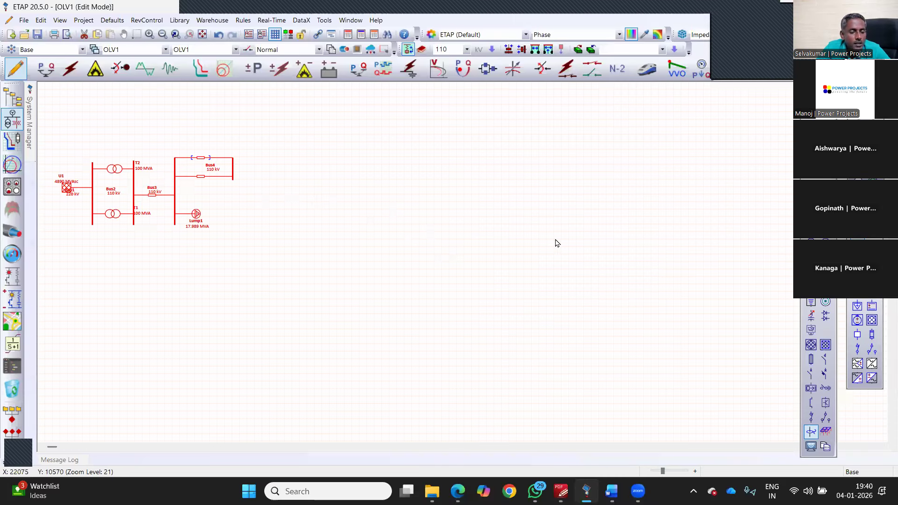
{"action": "left_click", "coordinate": [55, 128]}
{"action": "scroll", "coordinate": [56, 128], "scroll_direction": "down", "scroll_amount": 4}
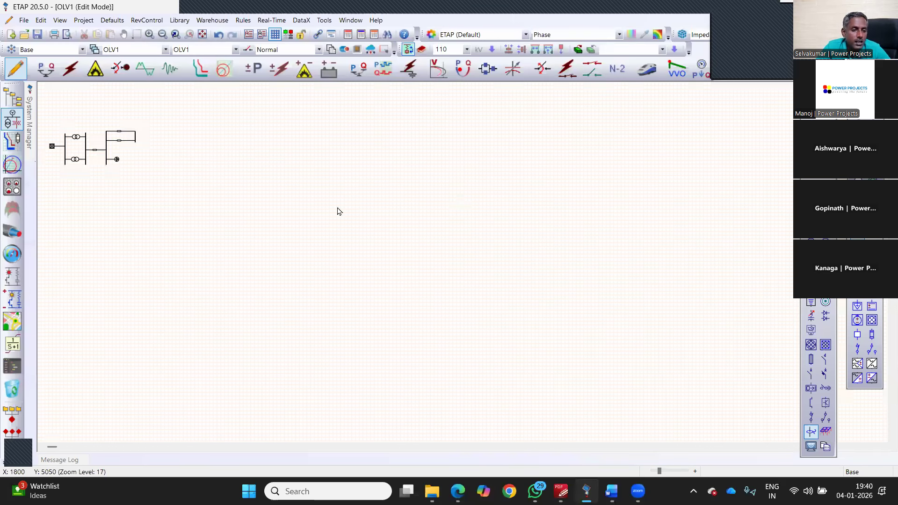
Delete the connections between Bus4 and the two parallel lines, keeping both lines attached to Bus3
{"action": "scroll", "coordinate": [60, 171], "scroll_direction": "up", "scroll_amount": 6}
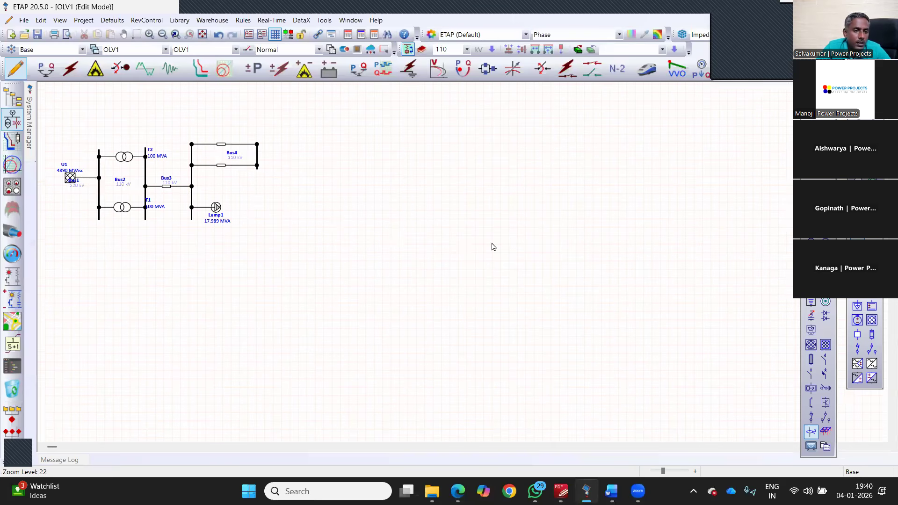
{"action": "scroll", "coordinate": [492, 246], "scroll_direction": "up", "scroll_amount": 3}
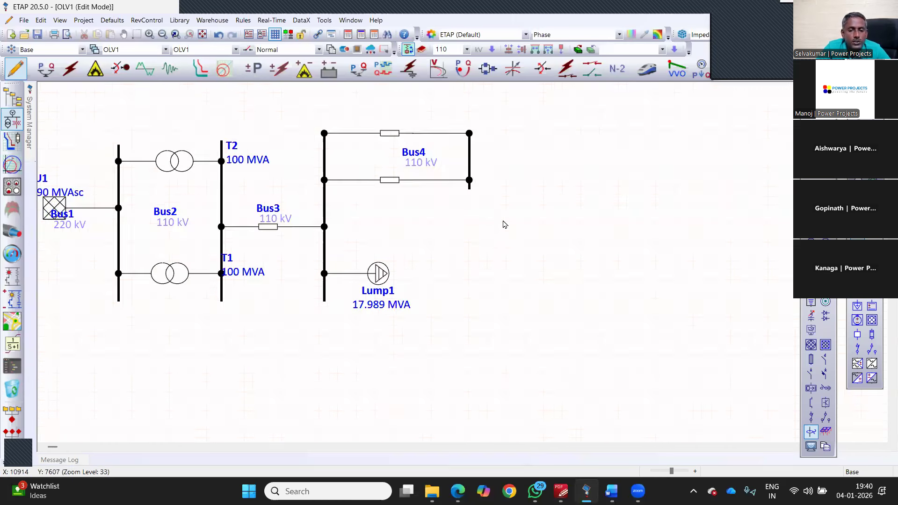
{"action": "left_click", "coordinate": [470, 160]}
{"action": "left_click", "coordinate": [452, 135]}
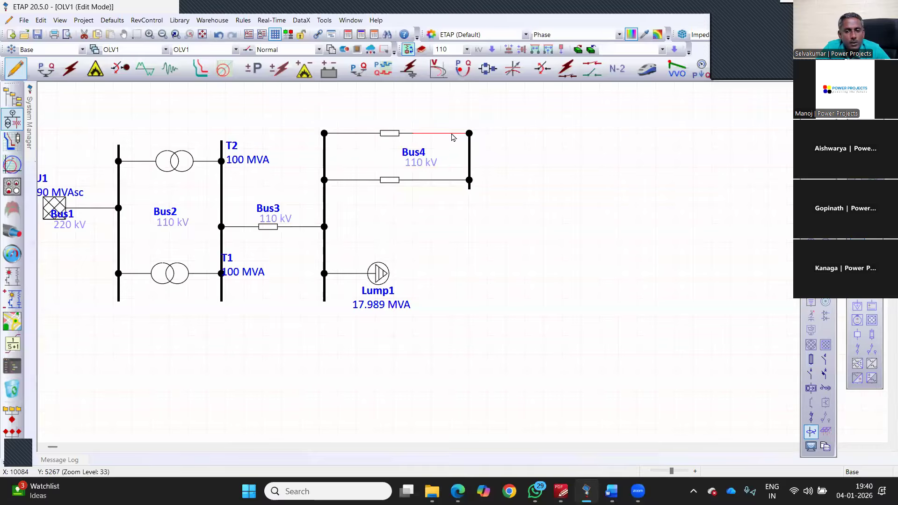
{"action": "key", "text": "Delete"}
{"action": "left_click", "coordinate": [389, 180]}
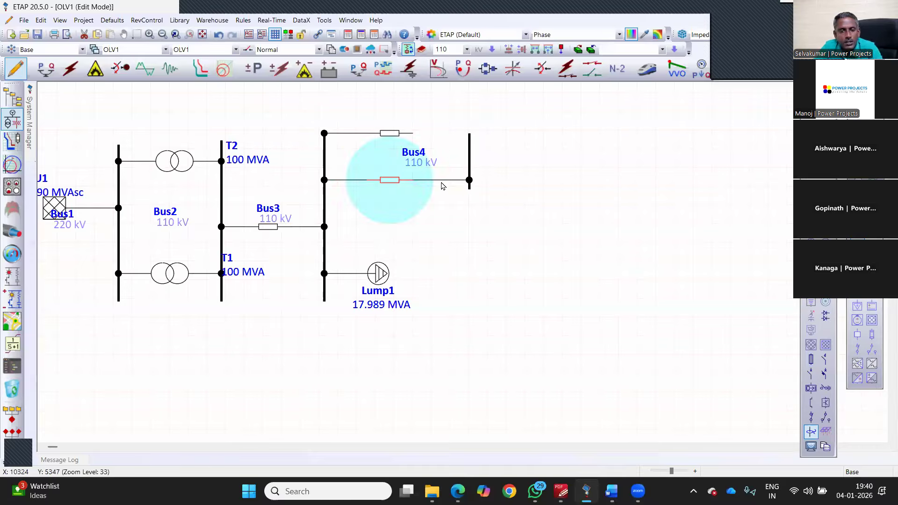
{"action": "left_click", "coordinate": [451, 181]}
{"action": "key", "text": "Delete"}
Move the detached Bus4 below the network and rotate it to horizontal
{"action": "left_click_drag", "start_coordinate": [472, 175], "coordinate": [401, 396]}
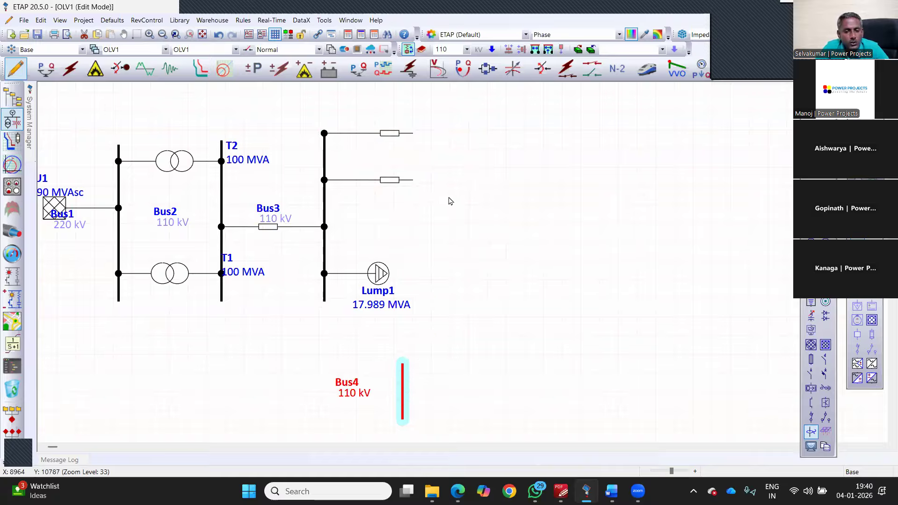
{"action": "key", "text": "shift+F10"}
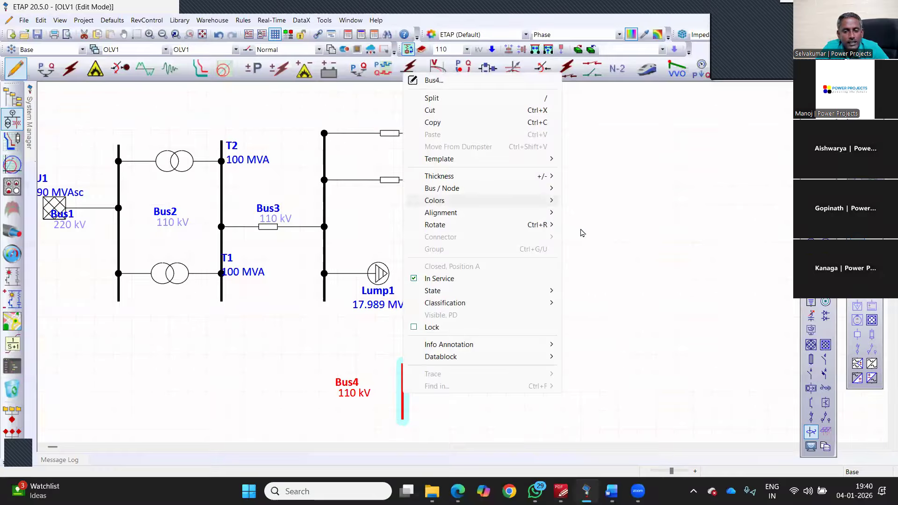
{"action": "key", "text": "ctrl+r"}
{"action": "left_click", "coordinate": [453, 298]}
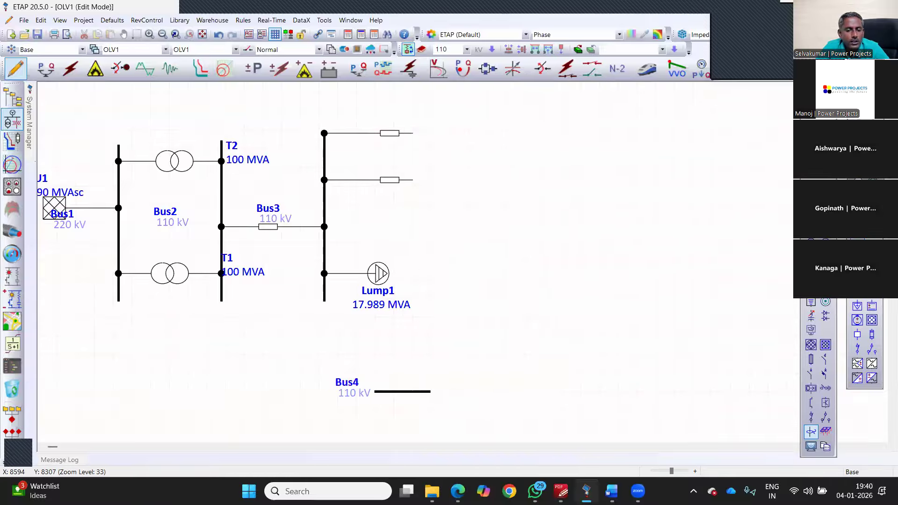
Flip Lump1 to the opposite side of Bus3 and shift Bus3 with its attached elements farther from Bus2
{"action": "left_click_drag", "start_coordinate": [383, 276], "coordinate": [310, 276]}
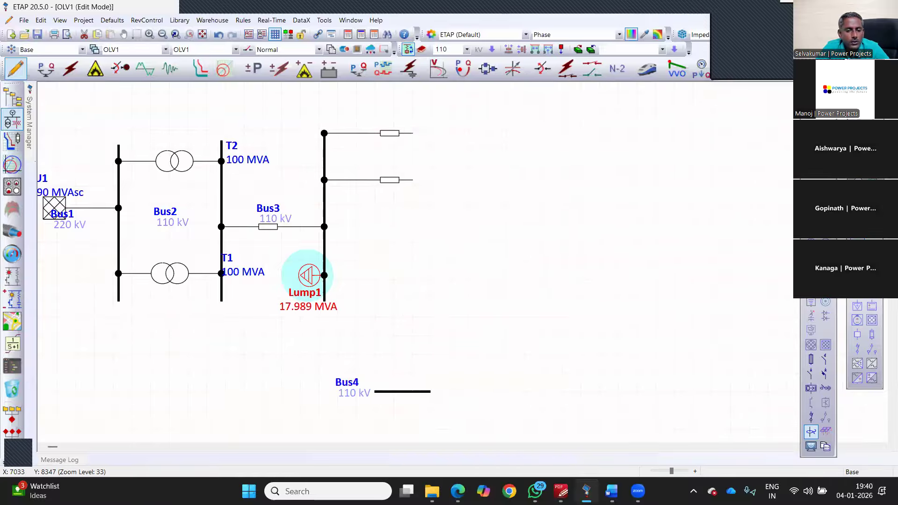
{"action": "left_click", "coordinate": [427, 296]}
{"action": "left_click_drag", "start_coordinate": [450, 115], "coordinate": [272, 323]}
{"action": "left_click_drag", "start_coordinate": [390, 133], "coordinate": [453, 135]}
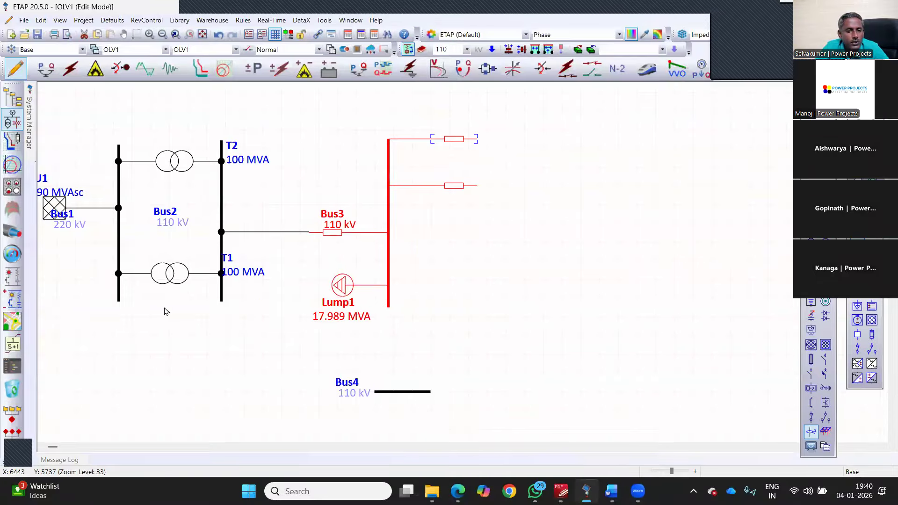
Shift Bus2 together with transformers T1 and T2 farther from Bus1 to widen the spacing
{"action": "left_click", "coordinate": [222, 295]}
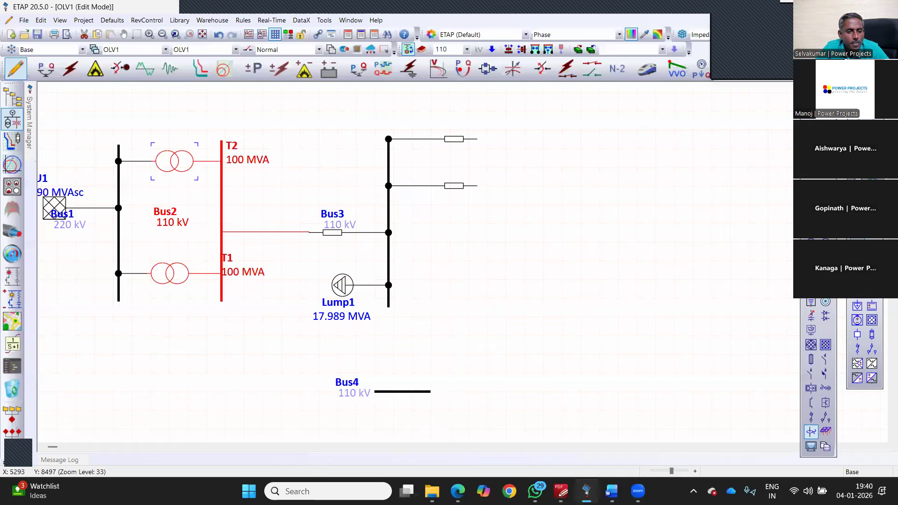
{"action": "left_click_drag", "start_coordinate": [174, 161], "coordinate": [209, 162]}
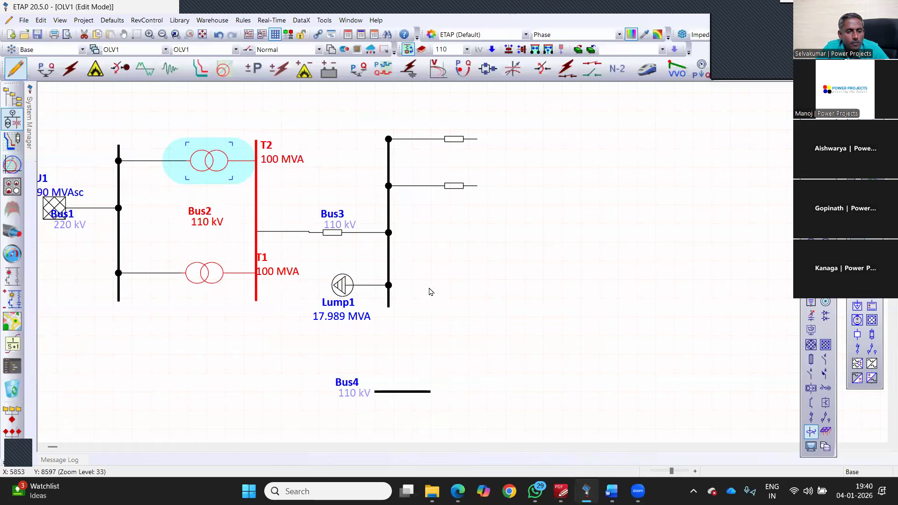
{"action": "left_click", "coordinate": [548, 279]}
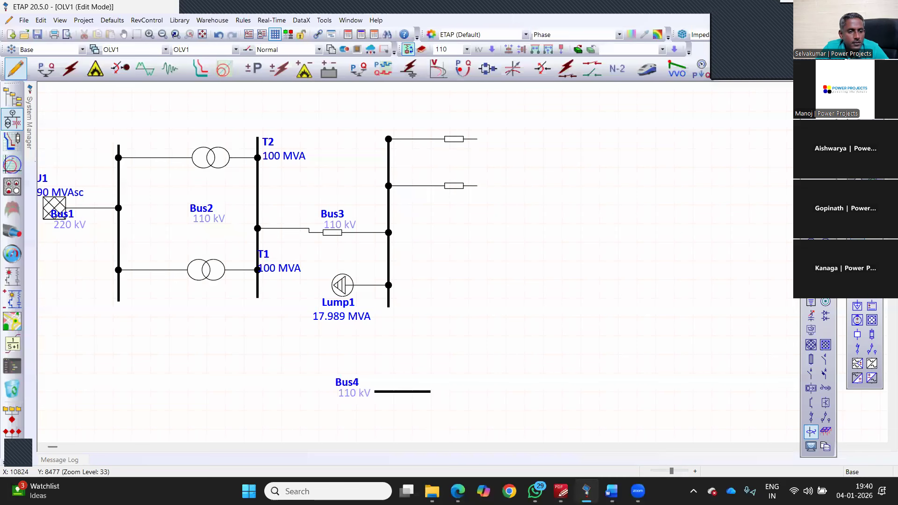
Move grid U1 farther from Bus1 and reposition the Bus1, T1 and T2 labels clear of the buses
{"action": "scroll", "coordinate": [211, 293], "scroll_direction": "down", "scroll_amount": 3}
{"action": "left_click_drag", "start_coordinate": [90, 231], "coordinate": [55, 227]}
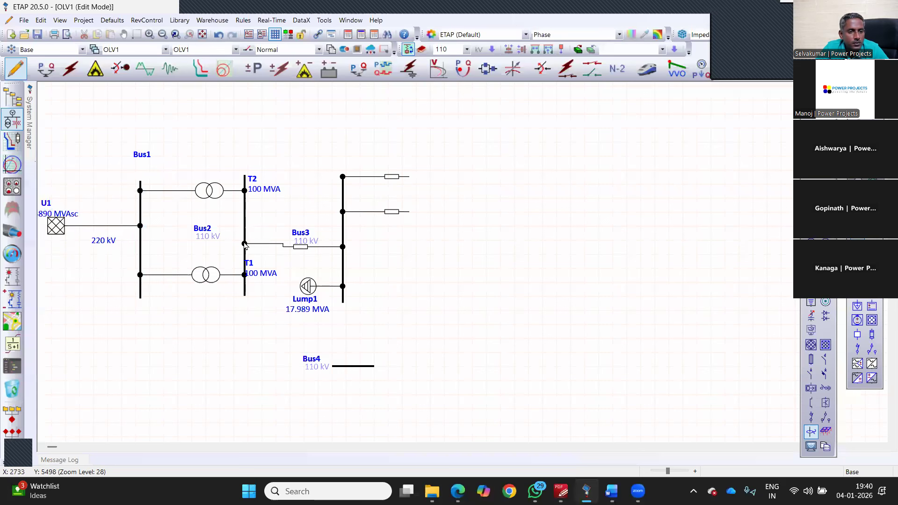
{"action": "left_click_drag", "start_coordinate": [261, 273], "coordinate": [200, 297]}
{"action": "left_click_drag", "start_coordinate": [248, 263], "coordinate": [200, 309]}
{"action": "left_click_drag", "start_coordinate": [252, 179], "coordinate": [200, 171]}
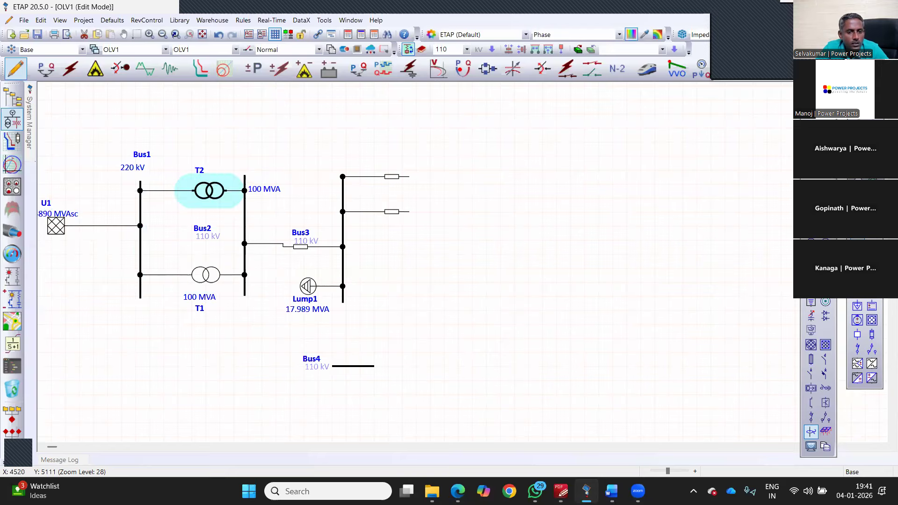
{"action": "left_click_drag", "start_coordinate": [208, 237], "coordinate": [218, 216]}
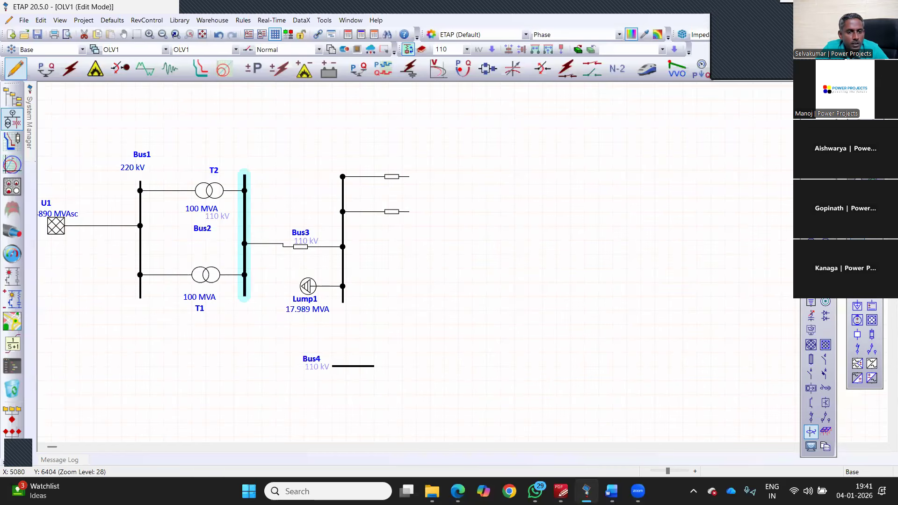
Place the Bus2 and Bus3 name and voltage labels above their buses and straighten the line connecting the two buses
{"action": "left_click_drag", "start_coordinate": [255, 155], "coordinate": [256, 155]}
{"action": "mouse_move", "coordinate": [300, 242]}
{"action": "left_mouse_down"}
{"action": "mouse_move", "coordinate": [300, 216]}
{"action": "mouse_move", "coordinate": [301, 238]}
{"action": "mouse_move", "coordinate": [300, 226]}
{"action": "left_mouse_up"}
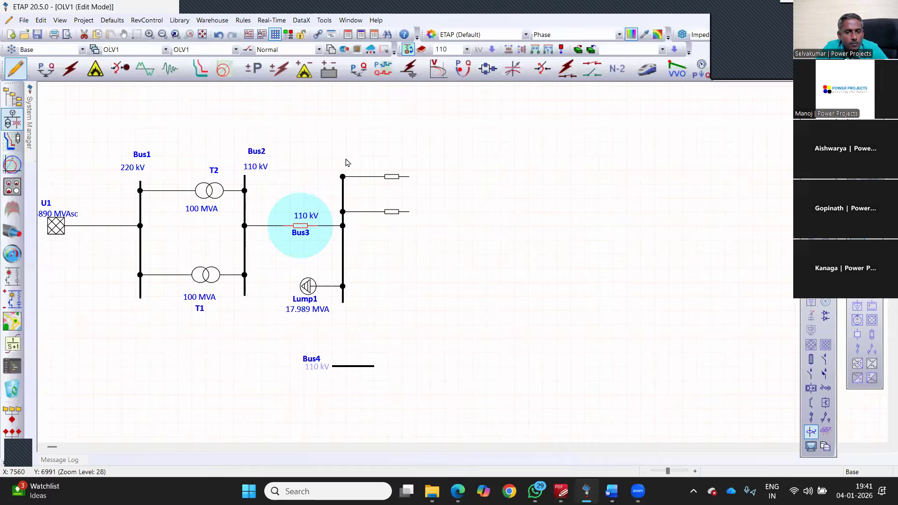
{"action": "left_click", "coordinate": [343, 180]}
{"action": "left_click", "coordinate": [279, 357]}
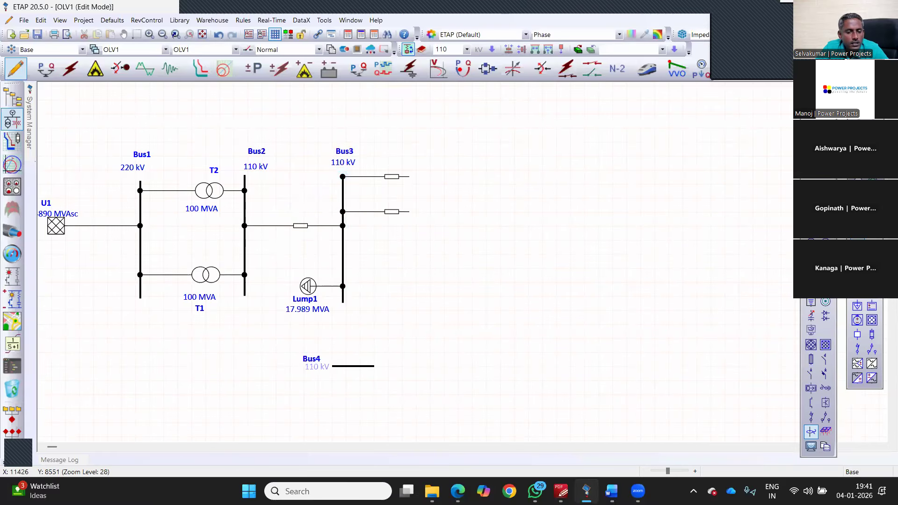
Move Bus4 below Bus1 and stretch it into a long horizontal bus extending well past Bus3
{"action": "scroll", "coordinate": [136, 414], "scroll_direction": "down", "scroll_amount": 3}
{"action": "left_click", "coordinate": [168, 389]}
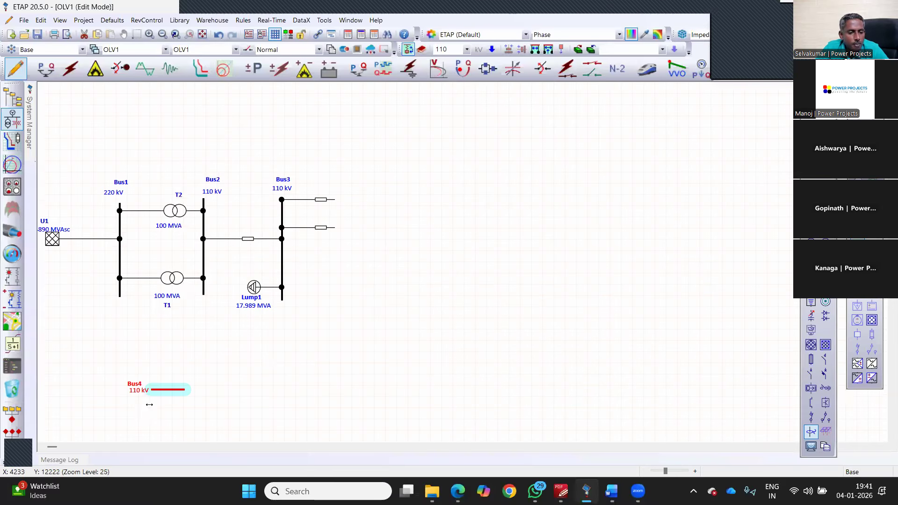
{"action": "key", "text": "ctrl+z"}
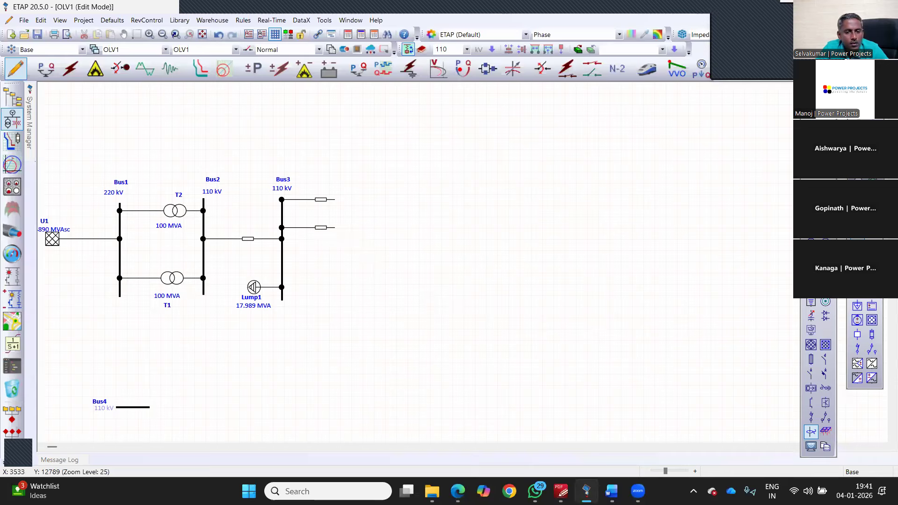
{"action": "key", "text": "ctrl+z"}
{"action": "key", "text": "ctrl+z"}
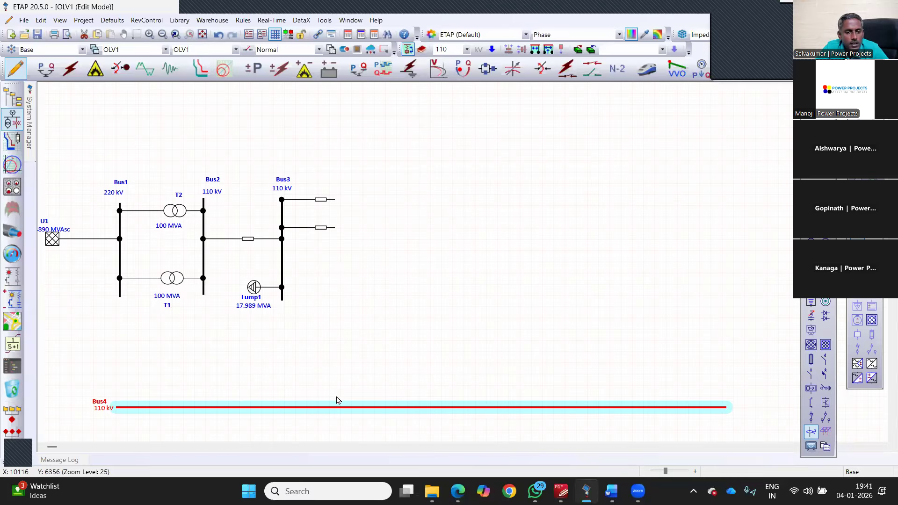
Connect both parallel lines from Bus3 to the long Bus4 at separate points and space the two lines apart
{"action": "left_click", "coordinate": [346, 267]}
{"action": "left_click_drag", "start_coordinate": [346, 267], "coordinate": [340, 407]}
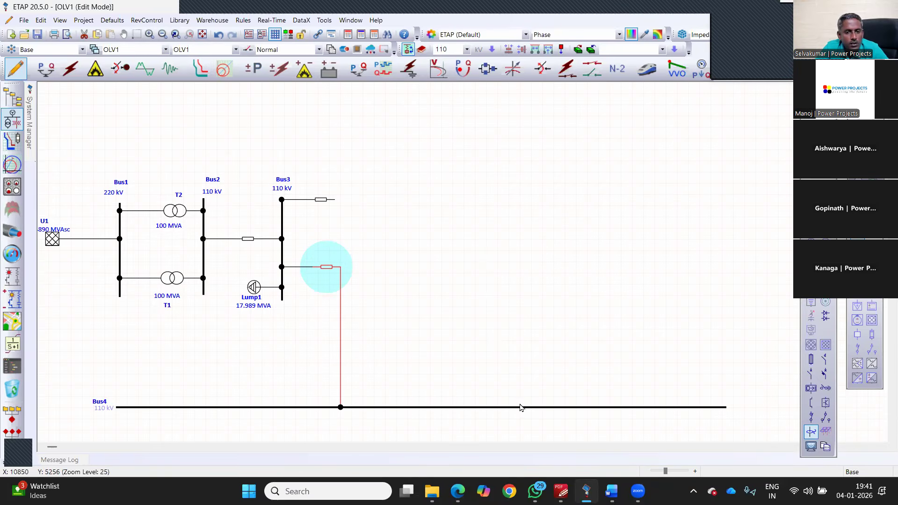
{"action": "left_click_drag", "start_coordinate": [335, 199], "coordinate": [521, 407]}
{"action": "scroll", "coordinate": [419, 194], "scroll_direction": "down", "scroll_amount": 2}
{"action": "left_click_drag", "start_coordinate": [274, 208], "coordinate": [340, 223]}
Set the AC display options to show line size, length and Z, plus transformer kV and Z
{"action": "left_click", "coordinate": [811, 448]}
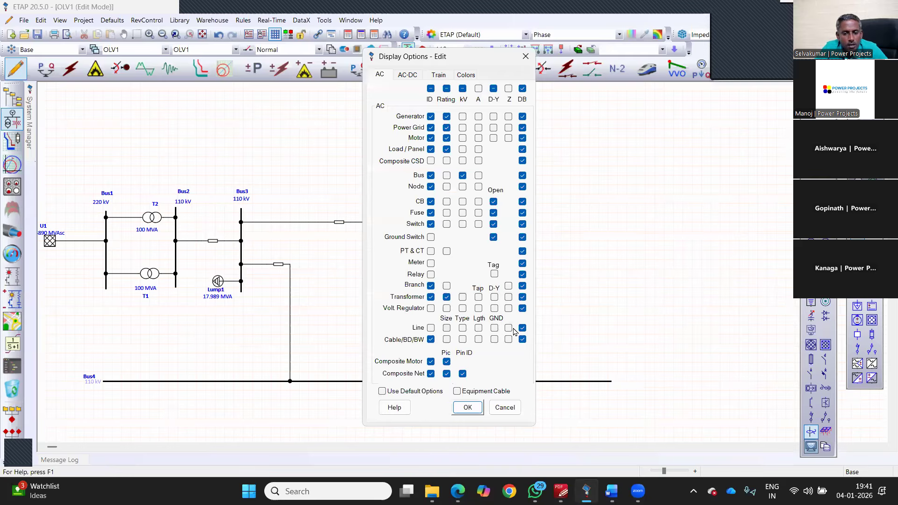
{"action": "left_click", "coordinate": [447, 328]}
{"action": "left_click", "coordinate": [479, 328]}
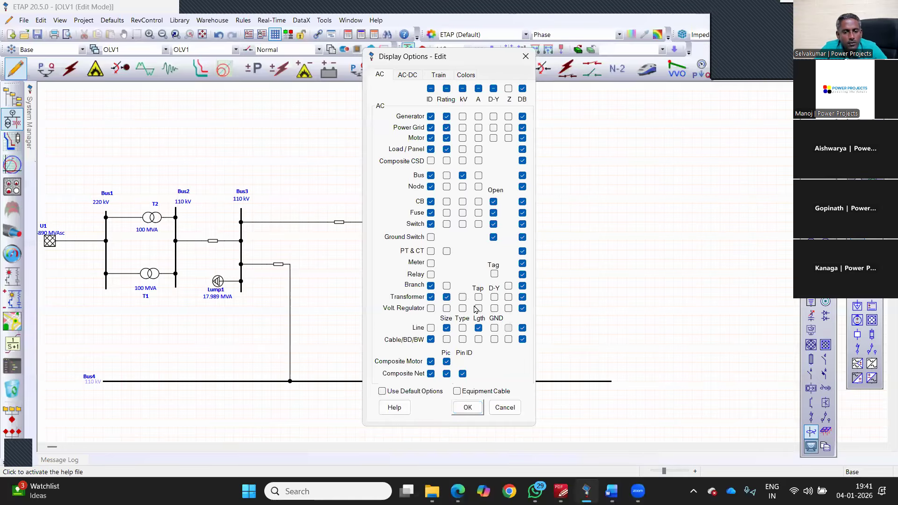
{"action": "left_click", "coordinate": [508, 328]}
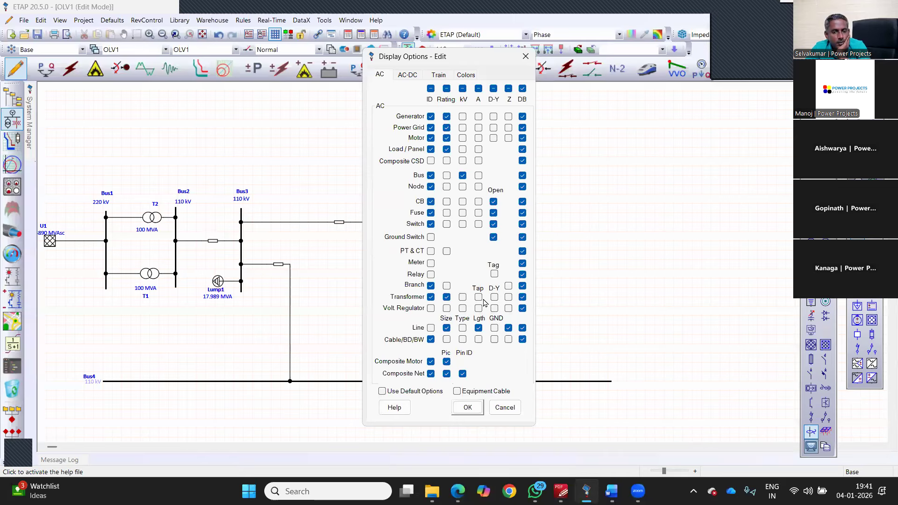
{"action": "left_click", "coordinate": [509, 297]}
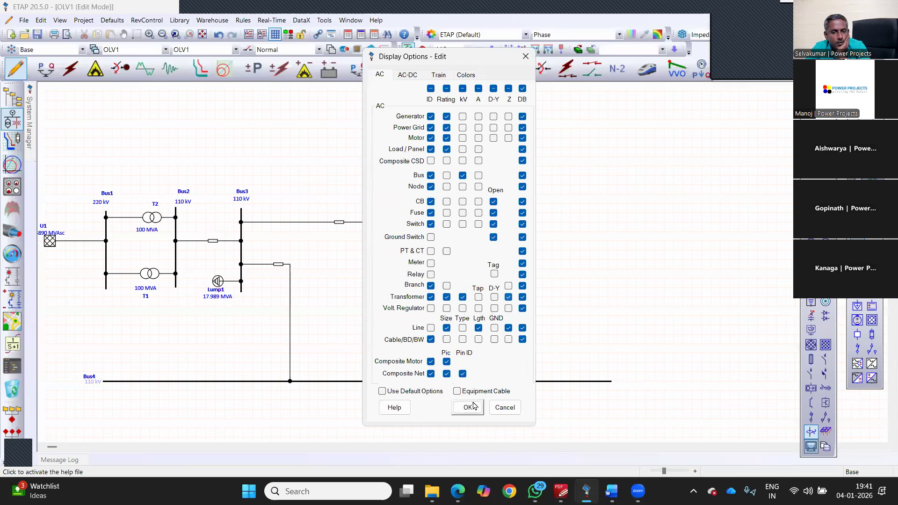
{"action": "left_click", "coordinate": [469, 407]}
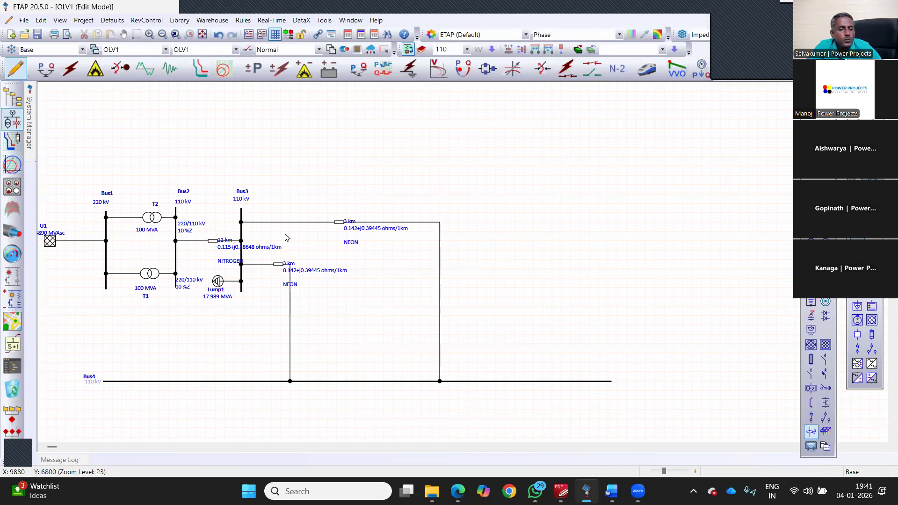
Reposition the 3 km, impedance and NEON labels of both parallel lines so they read clearly beside each line
{"action": "scroll", "coordinate": [387, 216], "scroll_direction": "up", "scroll_amount": 1}
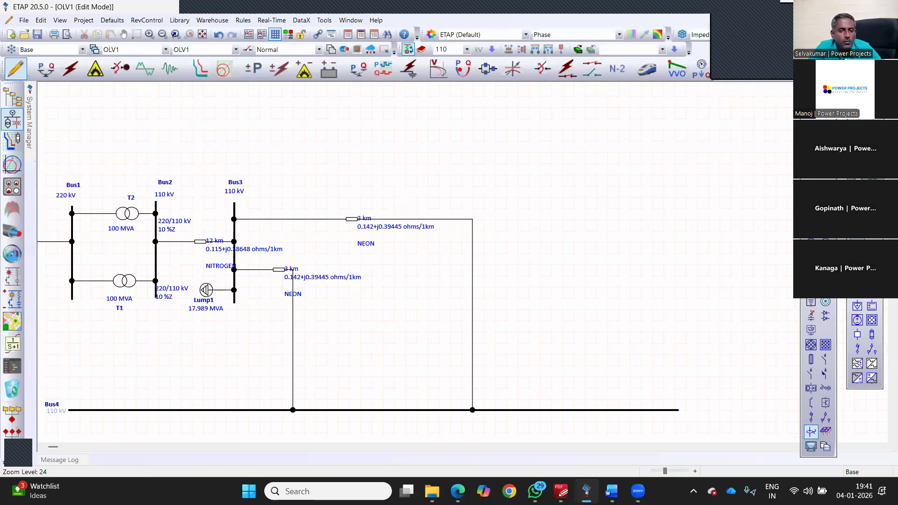
{"action": "scroll", "coordinate": [374, 220], "scroll_direction": "up", "scroll_amount": 9}
{"action": "left_click_drag", "start_coordinate": [401, 208], "coordinate": [392, 173]}
{"action": "left_click_drag", "start_coordinate": [423, 222], "coordinate": [369, 187]}
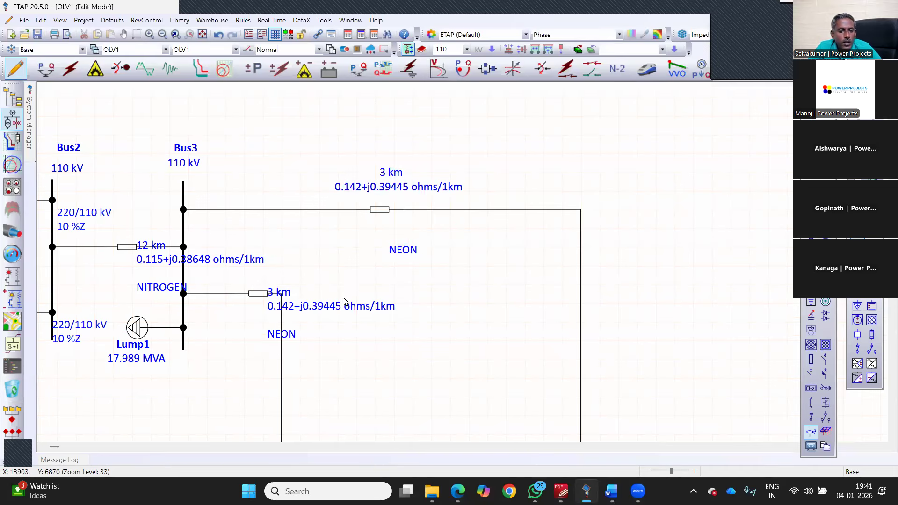
{"action": "left_click_drag", "start_coordinate": [403, 250], "coordinate": [400, 218]}
{"action": "left_click_drag", "start_coordinate": [300, 304], "coordinate": [370, 350]}
{"action": "left_click", "coordinate": [295, 306]}
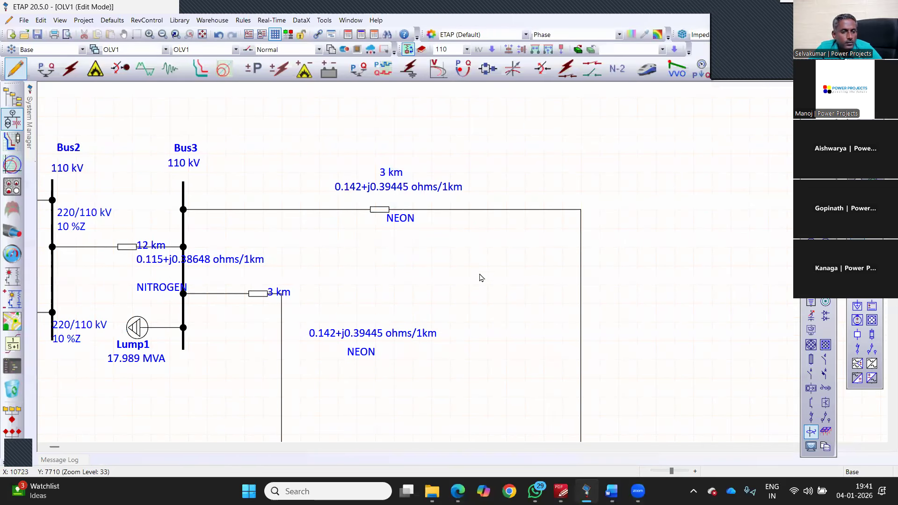
{"action": "scroll", "coordinate": [464, 252], "scroll_direction": "down", "scroll_amount": 1}
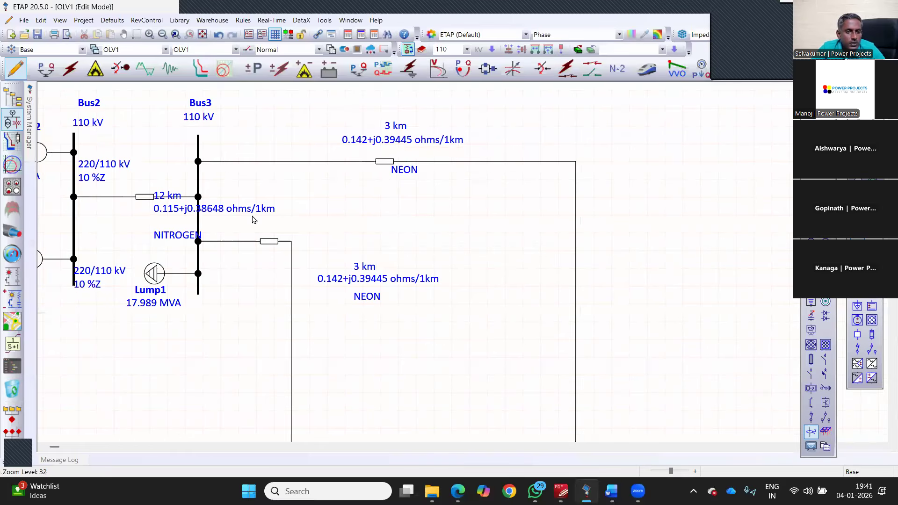
Reposition the 12 km, impedance and NITROGEN labels of the line between Bus2 and Bus3 clear of Bus3
{"action": "scroll", "coordinate": [238, 292], "scroll_direction": "down", "scroll_amount": 1}
{"action": "scroll", "coordinate": [240, 290], "scroll_direction": "down", "scroll_amount": 3}
{"action": "left_click_drag", "start_coordinate": [322, 107], "coordinate": [204, 291]}
{"action": "key", "text": "Right"}
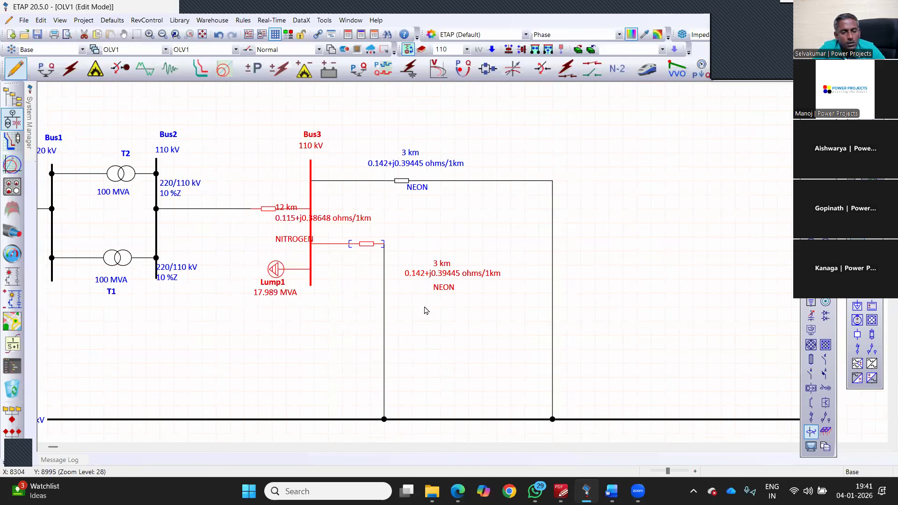
{"action": "left_click", "coordinate": [423, 294]}
{"action": "left_click", "coordinate": [269, 208]}
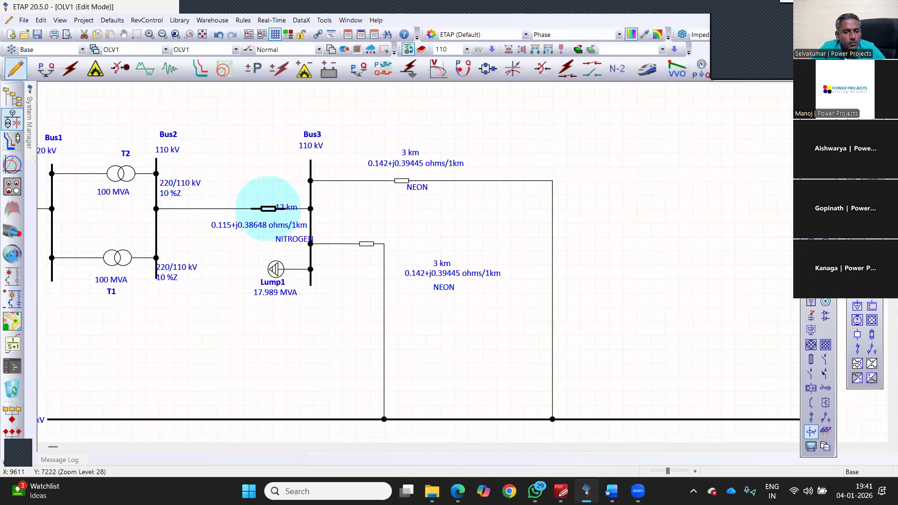
{"action": "left_click_drag", "start_coordinate": [291, 206], "coordinate": [258, 192]}
{"action": "left_click_drag", "start_coordinate": [284, 240], "coordinate": [235, 238]}
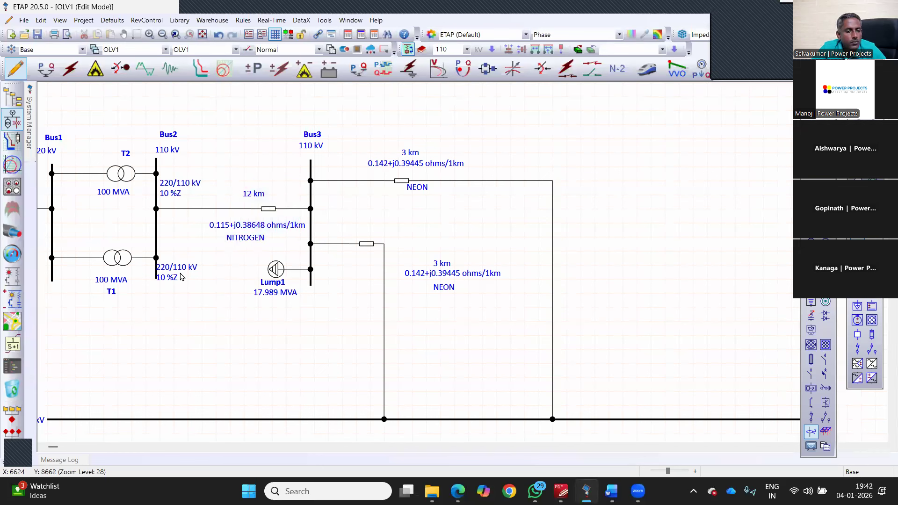
Move the 220/110 kV and 10 %Z labels of transformers T1 and T2 beneath their respective symbols
{"action": "left_click_drag", "start_coordinate": [186, 273], "coordinate": [108, 315]}
{"action": "left_click_drag", "start_coordinate": [184, 187], "coordinate": [121, 208]}
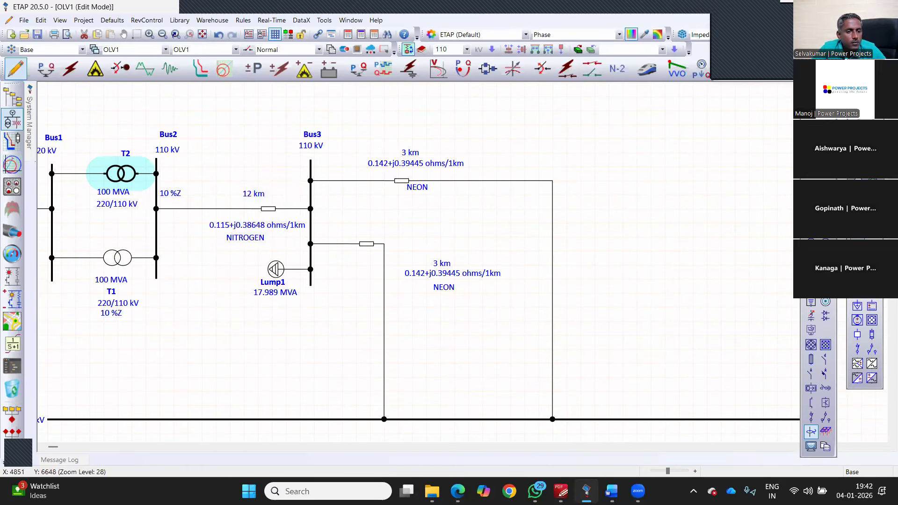
{"action": "left_click", "coordinate": [373, 322]}
Select the entire one-line diagram and shift it right so grid U1 has free space around it
{"action": "scroll", "coordinate": [281, 318], "scroll_direction": "down", "scroll_amount": 4}
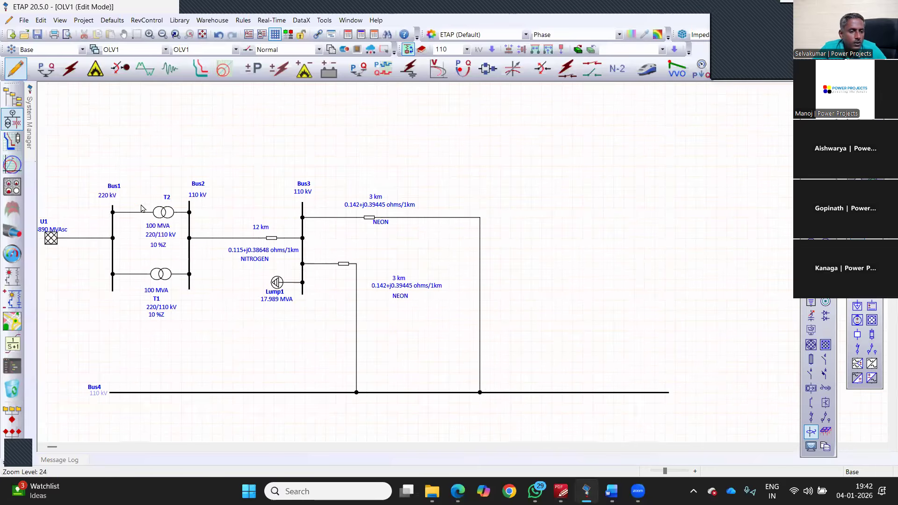
{"action": "scroll", "coordinate": [335, 267], "scroll_direction": "down", "scroll_amount": 2}
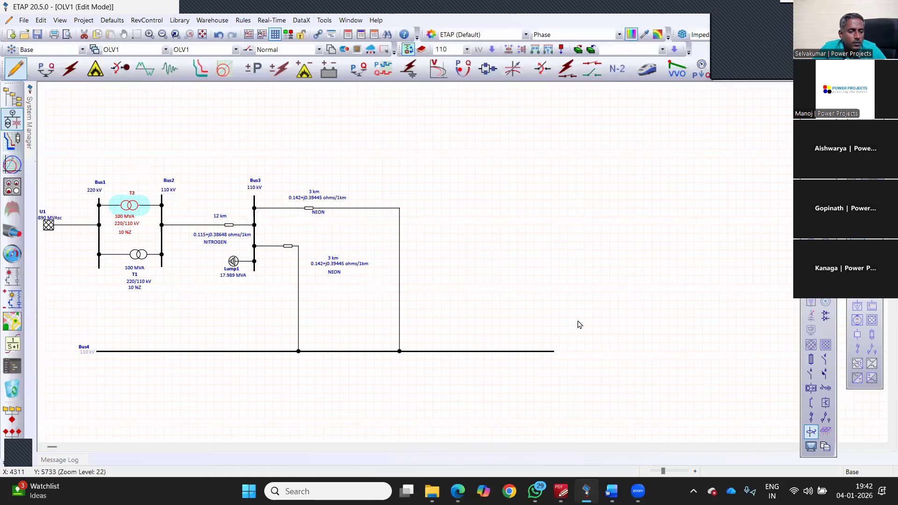
{"action": "scroll", "coordinate": [462, 225], "scroll_direction": "down", "scroll_amount": 1}
{"action": "key", "text": "ctrl+a"}
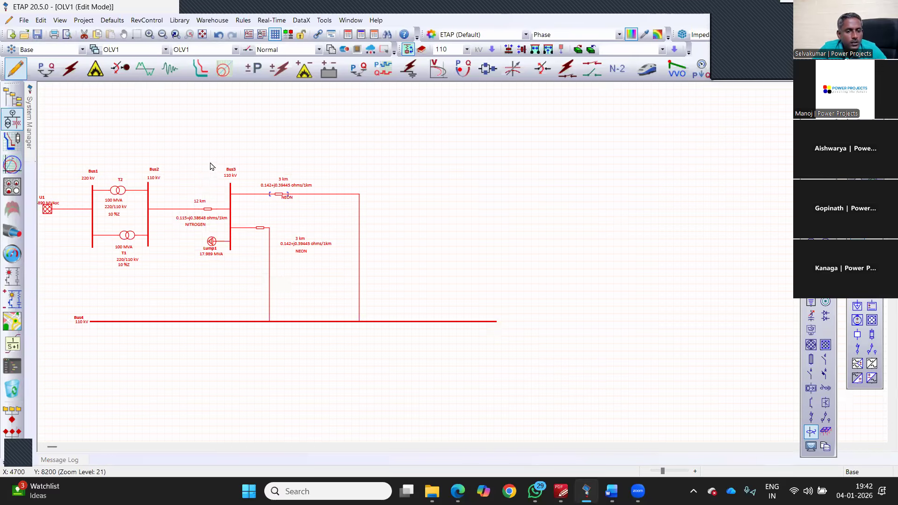
{"action": "left_click_drag", "start_coordinate": [140, 265], "coordinate": [242, 268]}
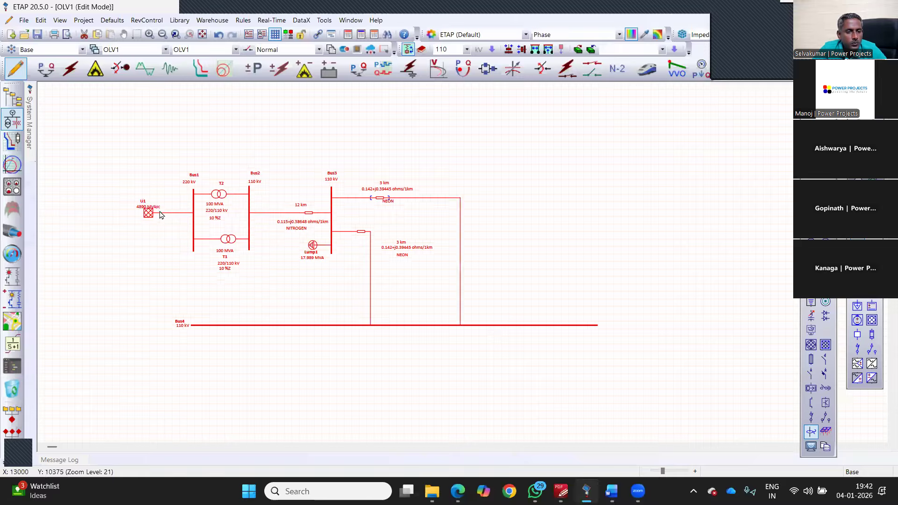
{"action": "left_click", "coordinate": [106, 211]}
Move grid U1 and Bus1 further left, and centre transformers T1 and T2 between Bus1 and Bus2
{"action": "left_click_drag", "start_coordinate": [139, 159], "coordinate": [210, 266]}
{"action": "left_click", "coordinate": [190, 259]}
{"action": "left_click_drag", "start_coordinate": [110, 168], "coordinate": [199, 255]}
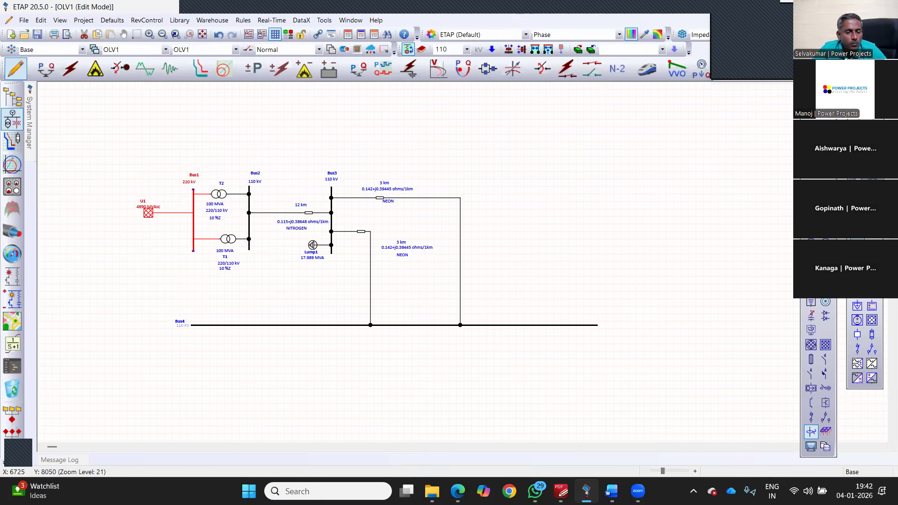
{"action": "left_click_drag", "start_coordinate": [220, 194], "coordinate": [204, 202]}
{"action": "left_click_drag", "start_coordinate": [229, 239], "coordinate": [204, 239]}
{"action": "left_click", "coordinate": [525, 376]}
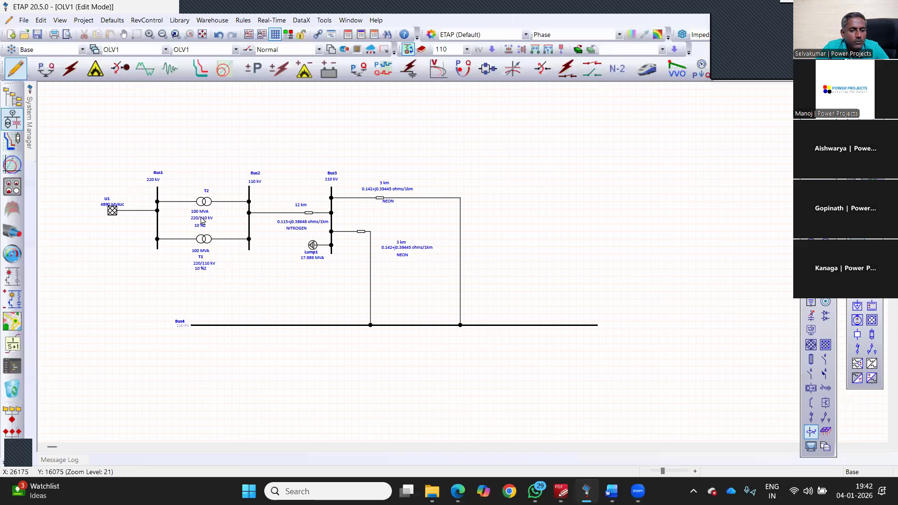
Add a two-winding transformer below Bus4 and connect a new 33 kV bus to its secondary
{"action": "scroll", "coordinate": [695, 187], "scroll_direction": "up", "scroll_amount": 2}
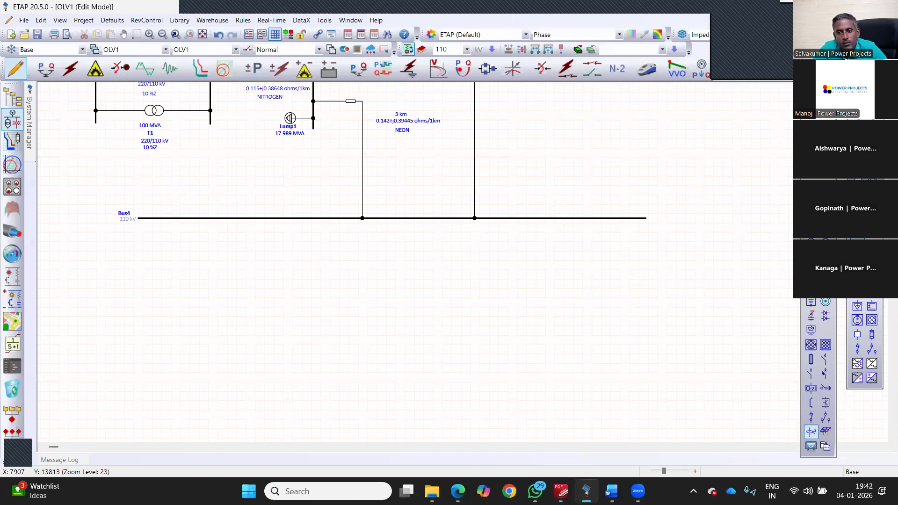
{"action": "scroll", "coordinate": [716, 181], "scroll_direction": "up", "scroll_amount": 2}
{"action": "left_click", "coordinate": [675, 214]}
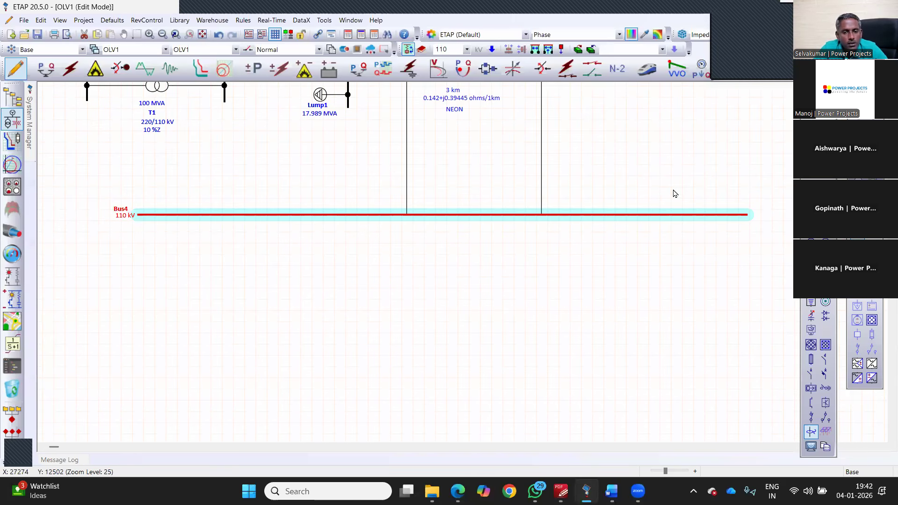
{"action": "left_click", "coordinate": [811, 172]}
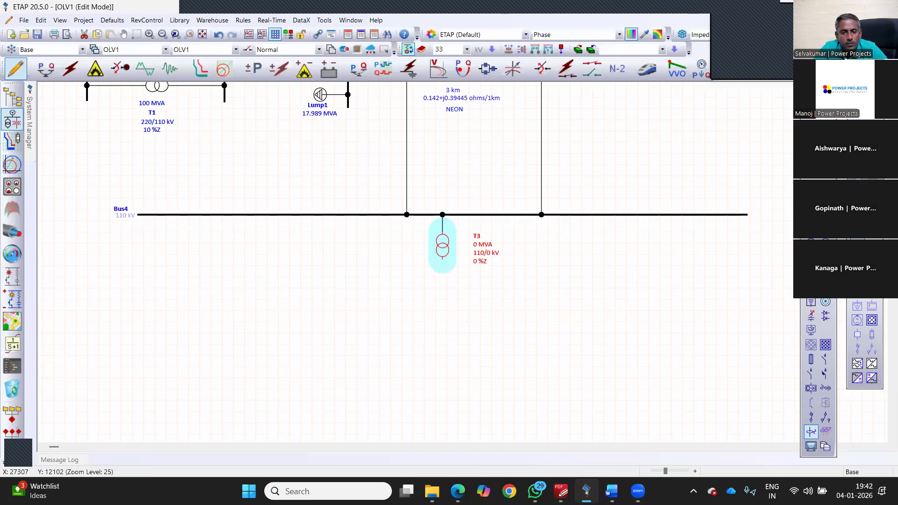
{"action": "left_click", "coordinate": [812, 157]}
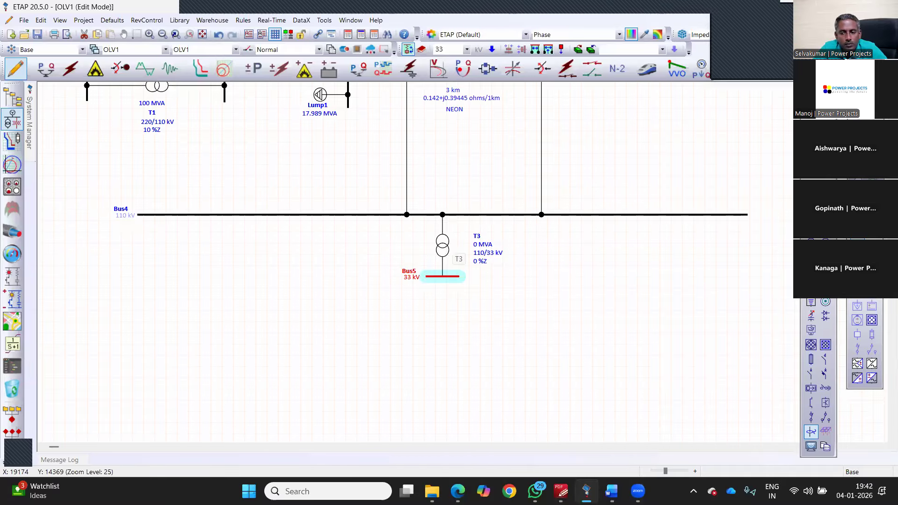
Extend the feeder below Bus5 with a cable, another 33 kV bus and a second cable in series
{"action": "left_click", "coordinate": [443, 276]}
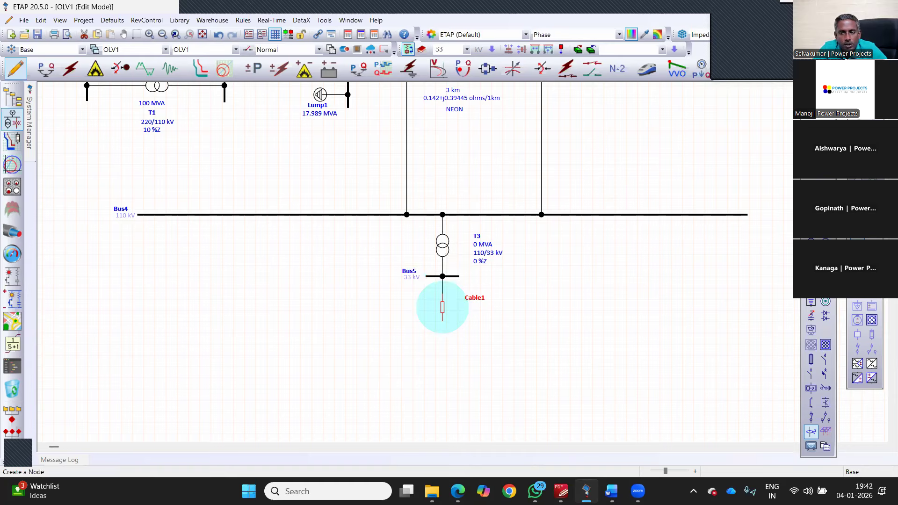
{"action": "left_click", "coordinate": [443, 338]}
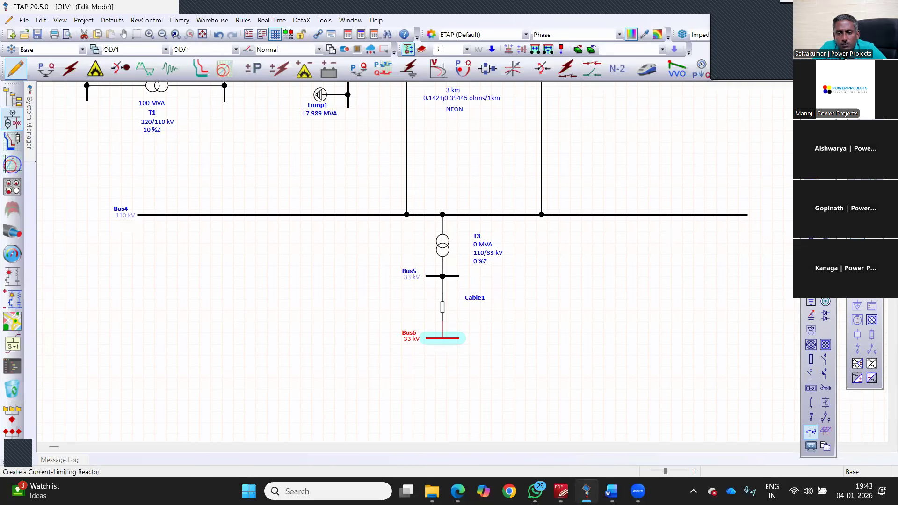
{"action": "left_click", "coordinate": [812, 201]}
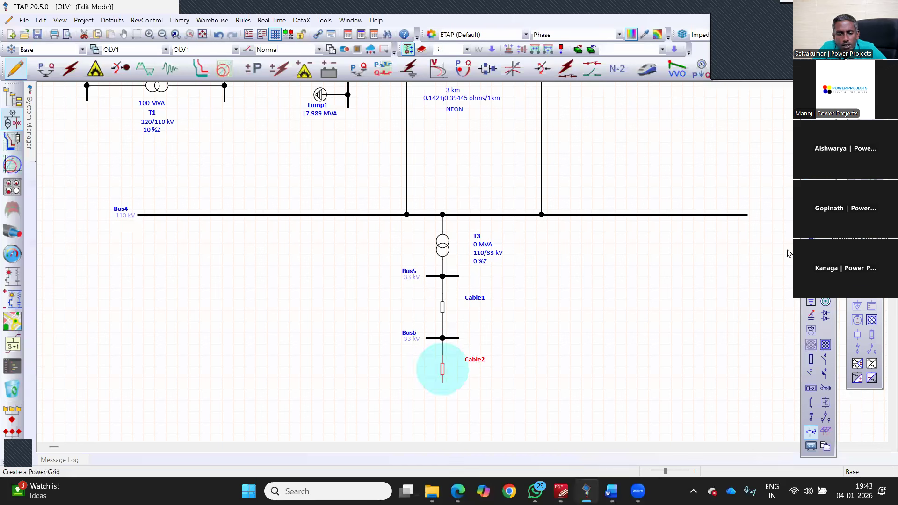
Connect a lumped load below Cable2 and rate it at 4 MW and 3 Mvar
{"action": "double_click", "coordinate": [442, 416]}
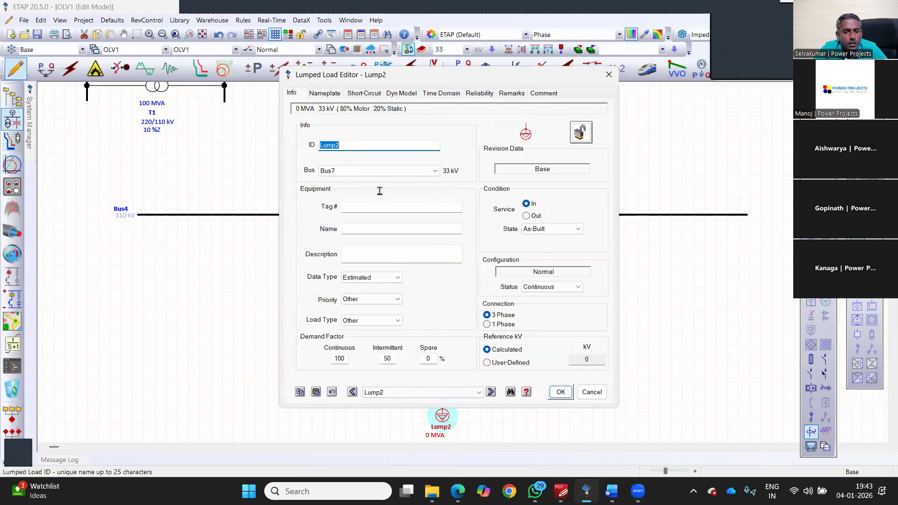
{"action": "key", "text": "ctrl+Tab"}
{"action": "type", "text": "4"}
{"action": "key", "text": "Tab"}
{"action": "type", "text": "3"}
{"action": "key", "text": "Tab"}
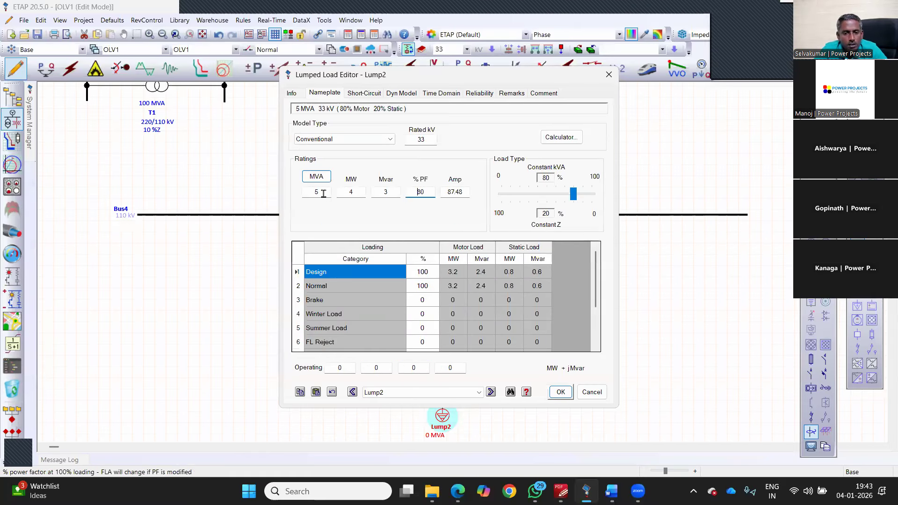
{"action": "key", "text": "Return"}
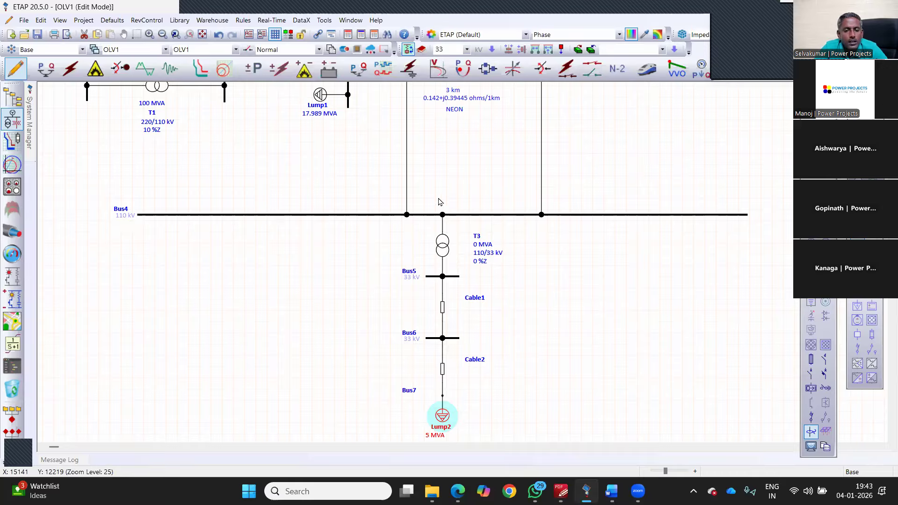
Stretch the left end of Bus6 into a long horizontal bus reaching near Bus4's left end
{"action": "scroll", "coordinate": [431, 192], "scroll_direction": "down", "scroll_amount": 3}
{"action": "scroll", "coordinate": [431, 191], "scroll_direction": "down", "scroll_amount": 1}
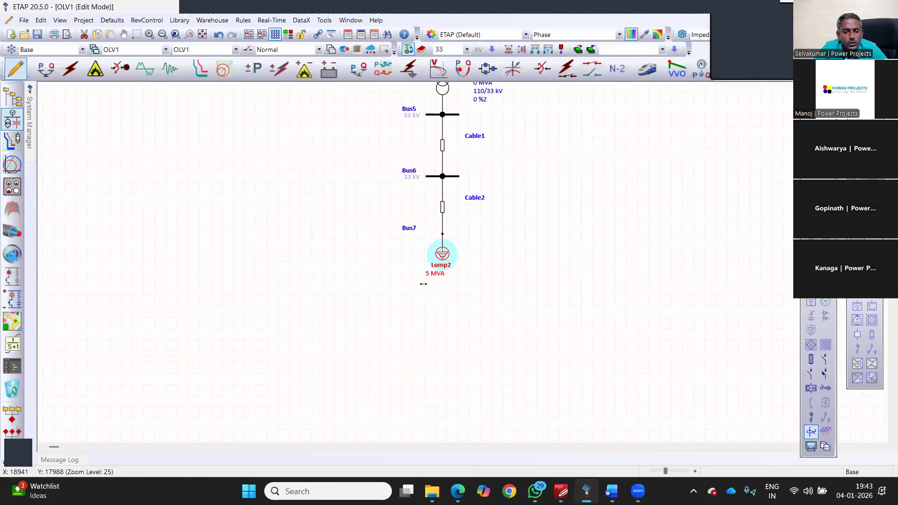
{"action": "scroll", "coordinate": [423, 283], "scroll_direction": "up", "scroll_amount": 2}
{"action": "left_click_drag", "start_coordinate": [156, 268], "coordinate": [158, 268]}
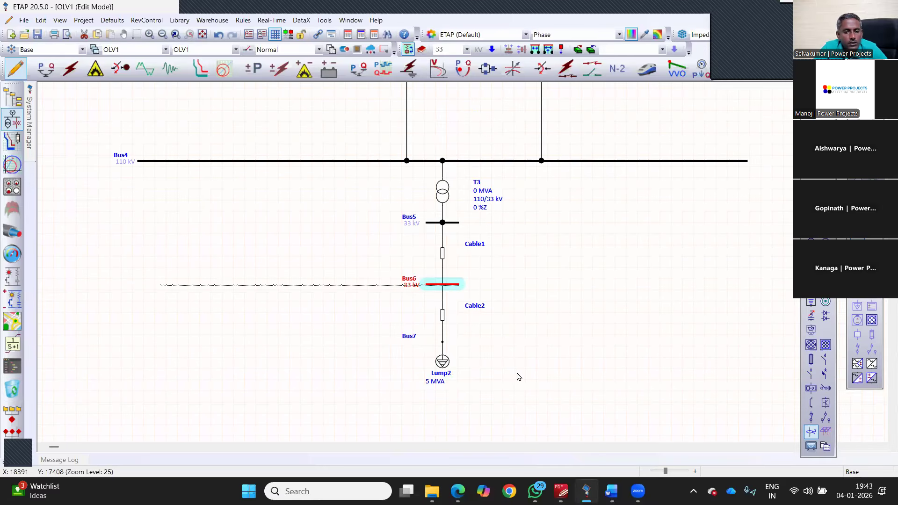
Move the whole T3 feeder, from the transformer down to Lump2, left beneath the left part of Bus4
{"action": "left_click_drag", "start_coordinate": [366, 172], "coordinate": [524, 408]}
{"action": "left_click_drag", "start_coordinate": [443, 341], "coordinate": [375, 368]}
{"action": "left_click_drag", "start_coordinate": [374, 227], "coordinate": [358, 226]}
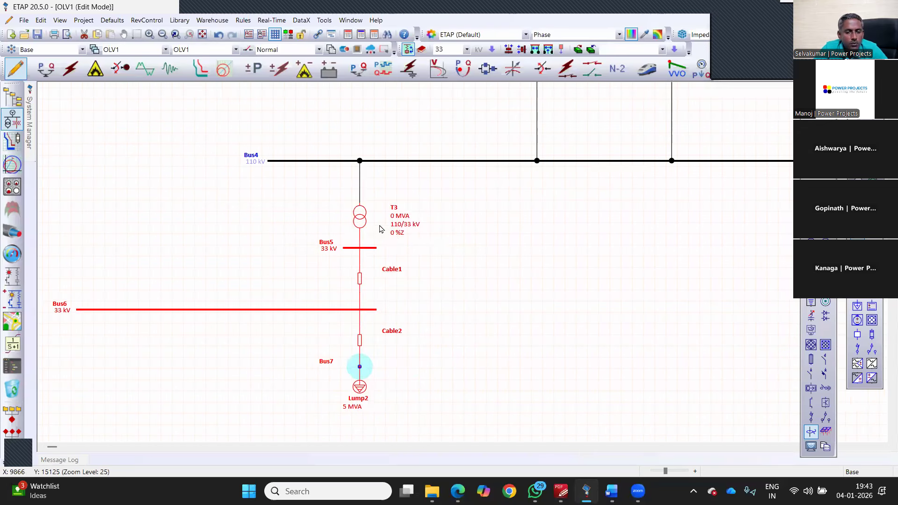
Check the TR # 1 data in the Surana Industries PDF and set transformer T3's class to ONAN/ONAF
{"action": "double_click", "coordinate": [359, 213]}
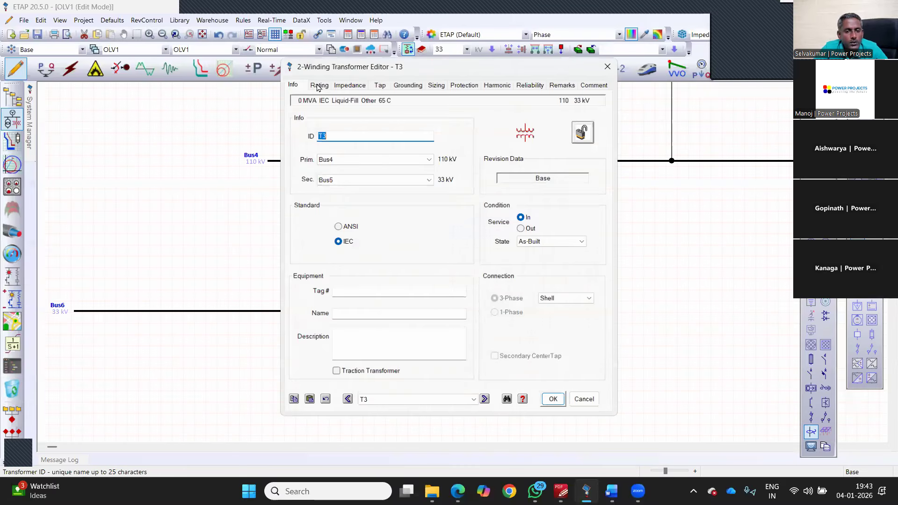
{"action": "left_click", "coordinate": [319, 84]}
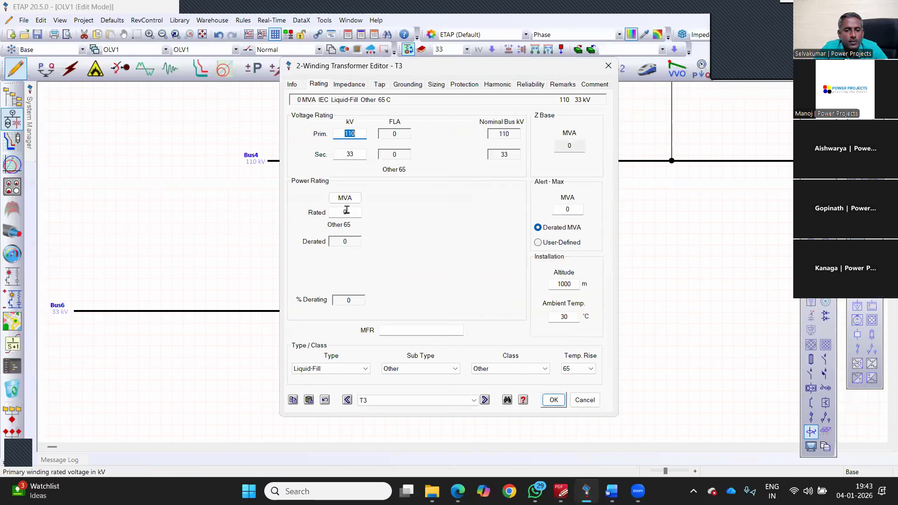
{"action": "key", "text": "Tab"}
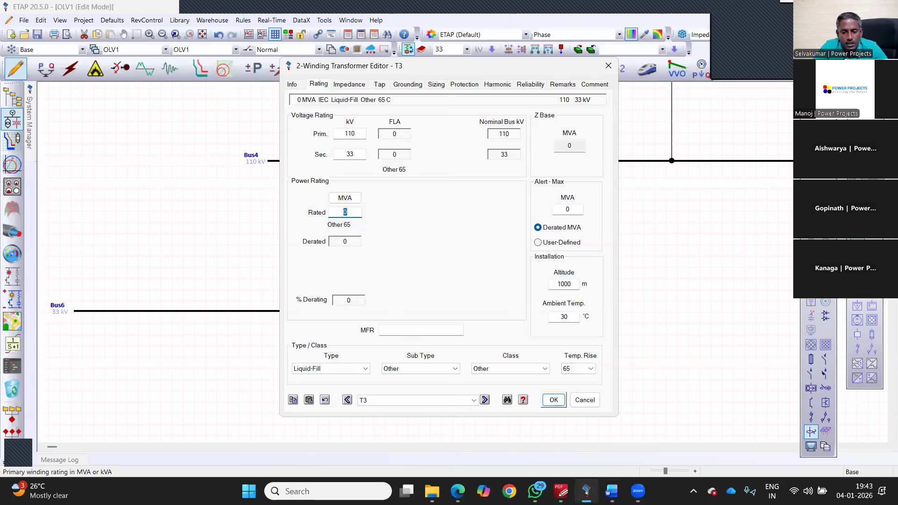
{"action": "key", "text": "alt+Tab"}
{"action": "scroll", "coordinate": [137, 248], "scroll_direction": "up", "scroll_amount": 5}
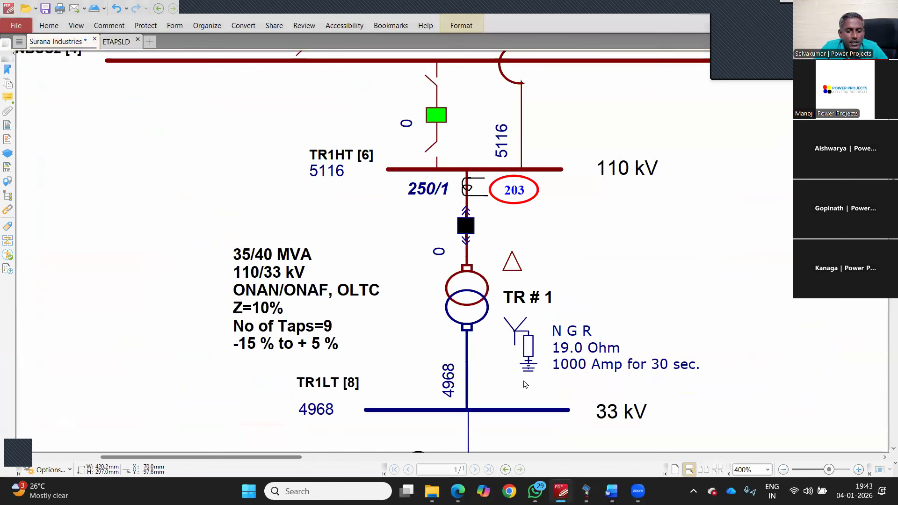
{"action": "key", "text": "alt+Tab"}
{"action": "left_click", "coordinate": [515, 367]}
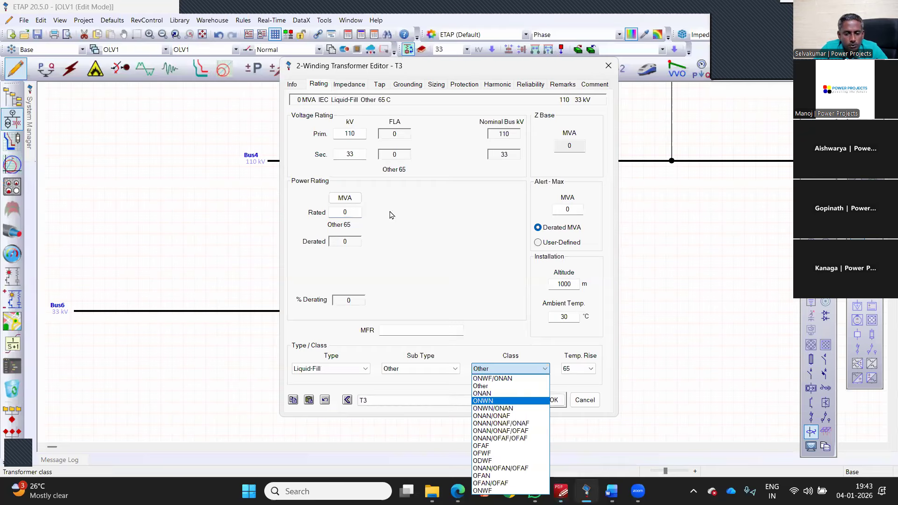
{"action": "key", "text": "Return"}
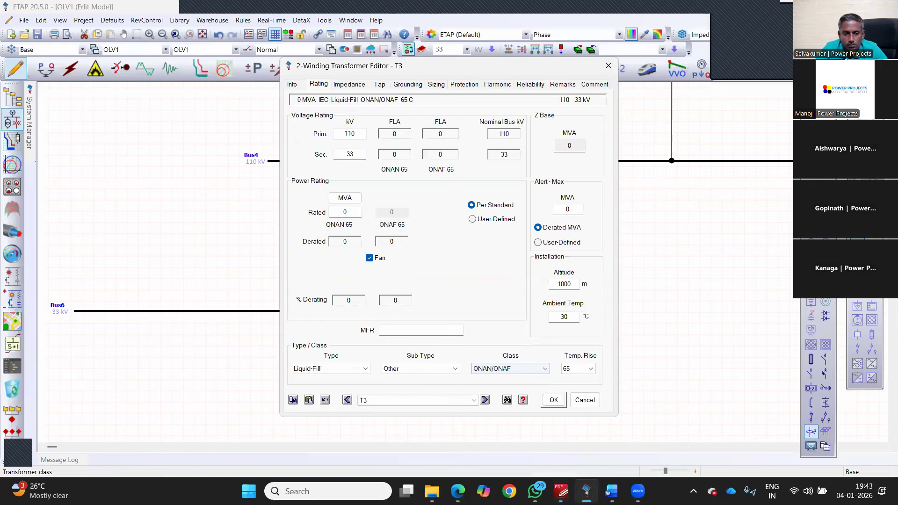
Rate T3 at 35 MVA ONAN and a user-defined 40 MVA ONAF, with the maximum alert based on derated MVA
{"action": "double_click", "coordinate": [345, 213]}
{"action": "type", "text": "35"}
{"action": "key", "text": "Tab"}
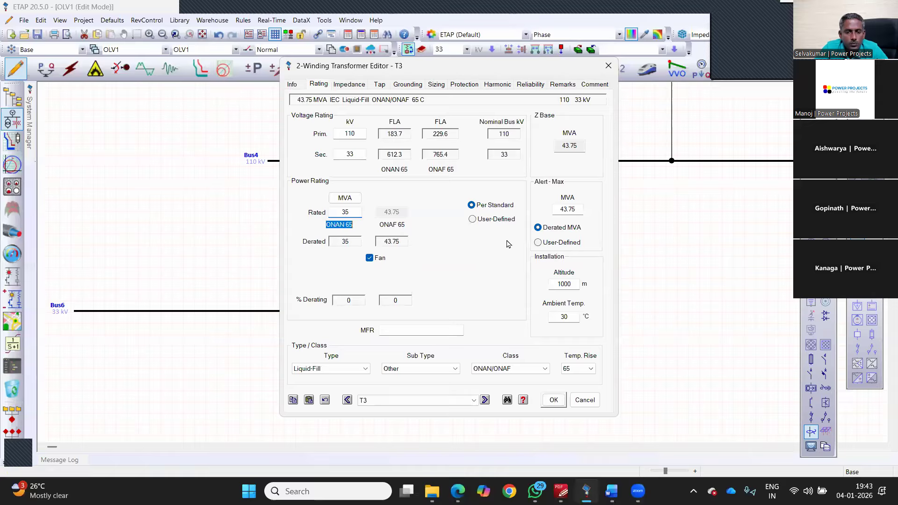
{"action": "left_click", "coordinate": [538, 242]}
{"action": "left_click", "coordinate": [472, 219]}
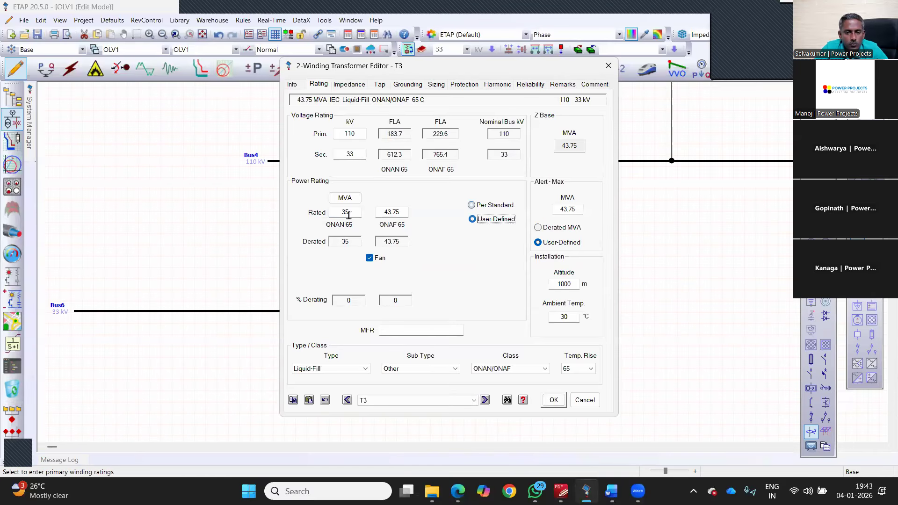
{"action": "type", "text": "40"}
{"action": "key", "text": "Tab"}
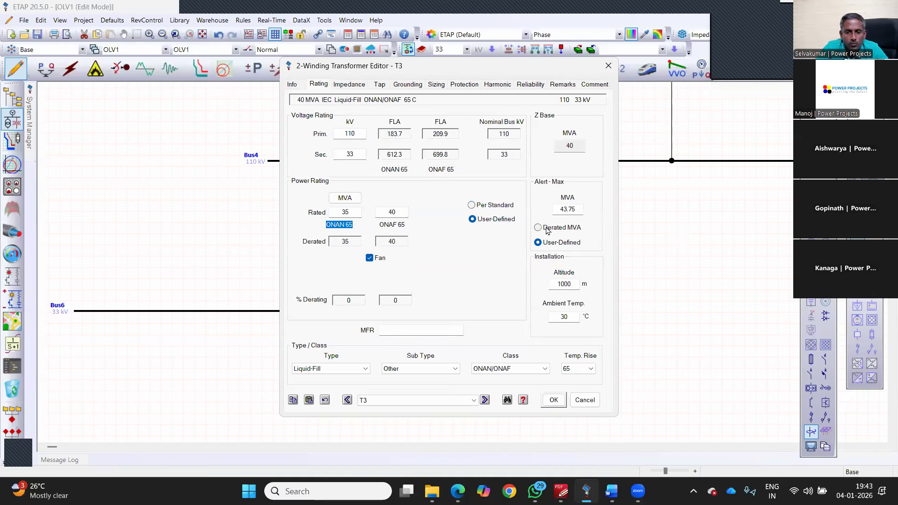
{"action": "left_click", "coordinate": [578, 228]}
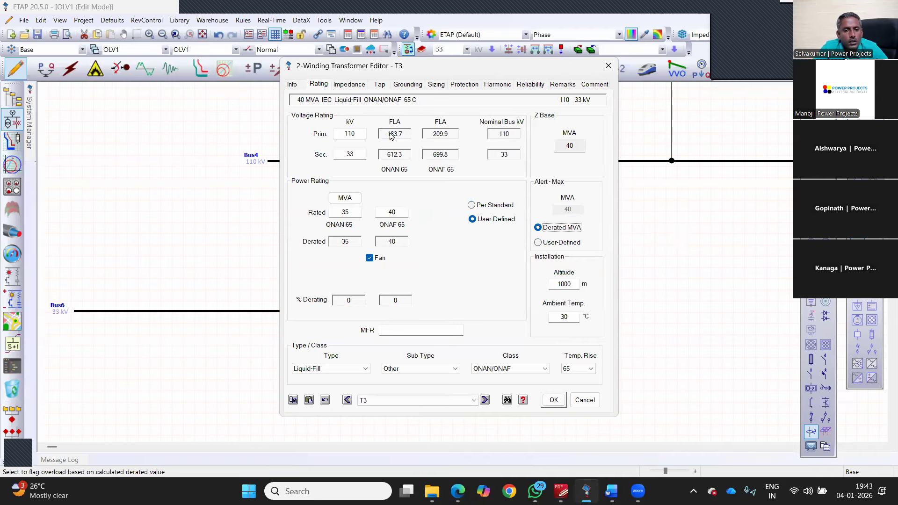
Fill T3's impedance with the typical Z and X/R values and check TR # 1's impedance in the Surana Industries PDF
{"action": "left_click", "coordinate": [346, 84]}
{"action": "left_click", "coordinate": [370, 195]}
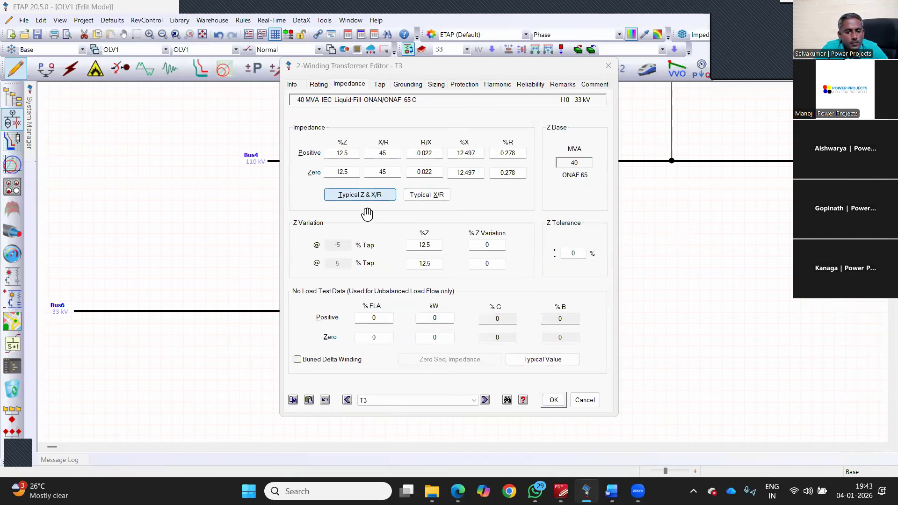
{"action": "key", "text": "alt+Tab"}
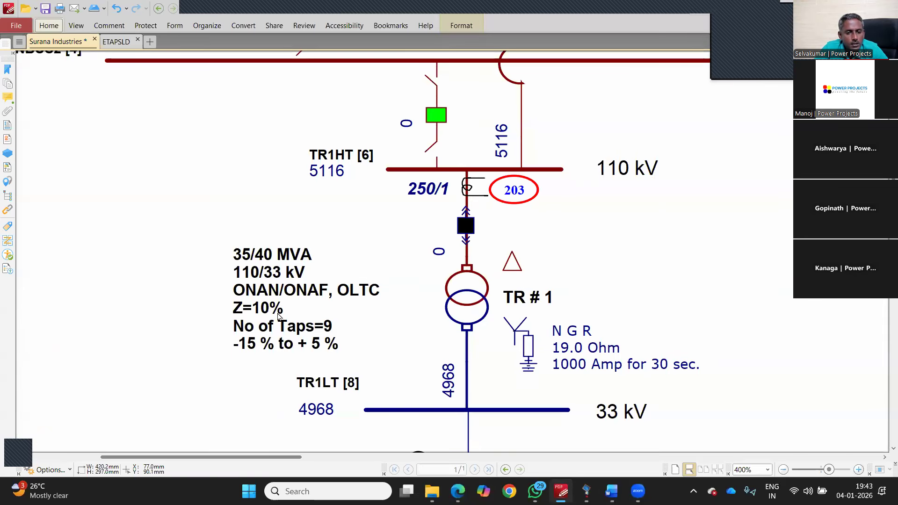
{"action": "key", "text": "alt"}
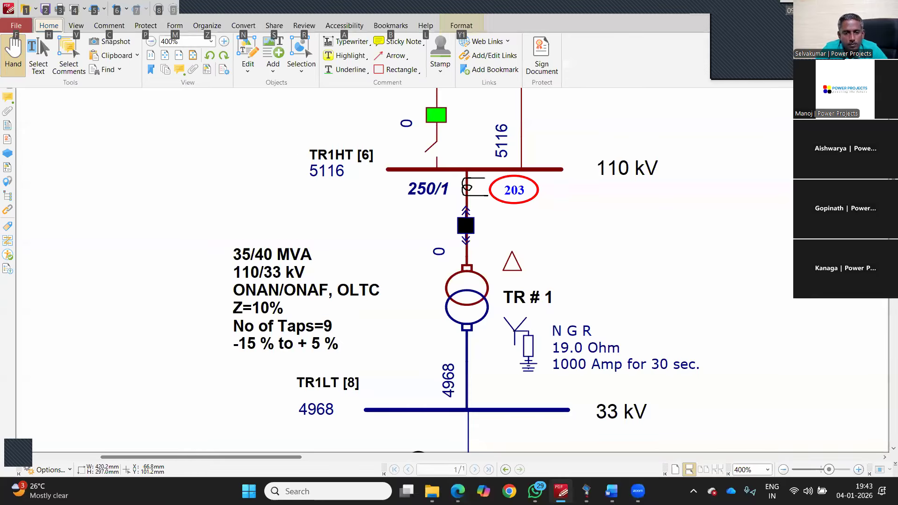
{"action": "key", "text": "alt+Tab"}
Set T3's positive-sequence and zero-sequence impedance to 10 %Z
{"action": "left_click_drag", "start_coordinate": [349, 153], "coordinate": [298, 163]}
{"action": "type", "text": "10"}
{"action": "key", "text": "Tab"}
{"action": "key", "text": "Tab"}
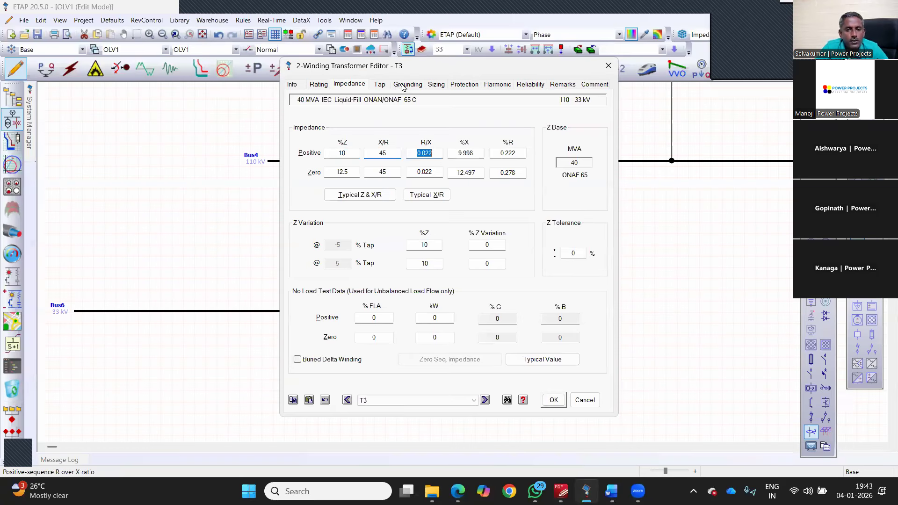
{"action": "key", "text": "Tab"}
{"action": "type", "text": "1"}
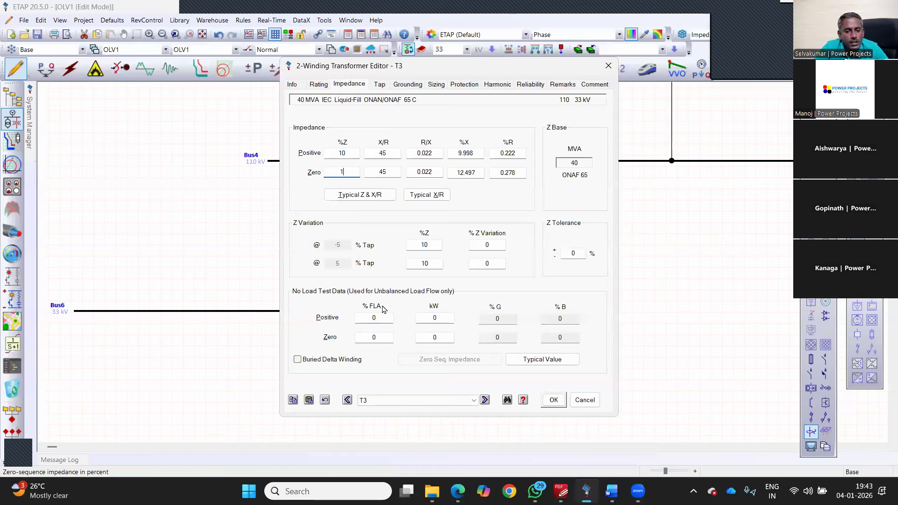
{"action": "type", "text": "0"}
{"action": "key", "text": "Tab"}
Set T3's secondary grounding to Resistor and check the NGR data of TR # 1 in the Surana Industries PDF
{"action": "left_click", "coordinate": [408, 84]}
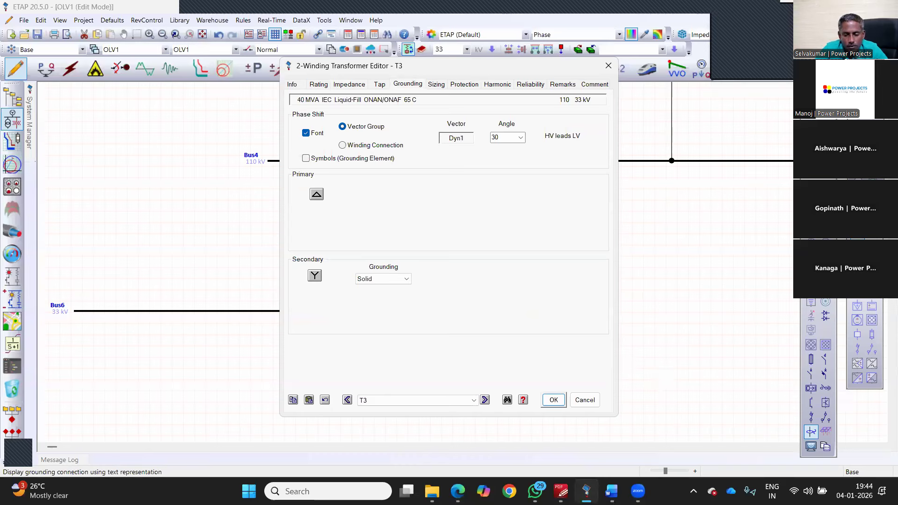
{"action": "left_click", "coordinate": [383, 279]}
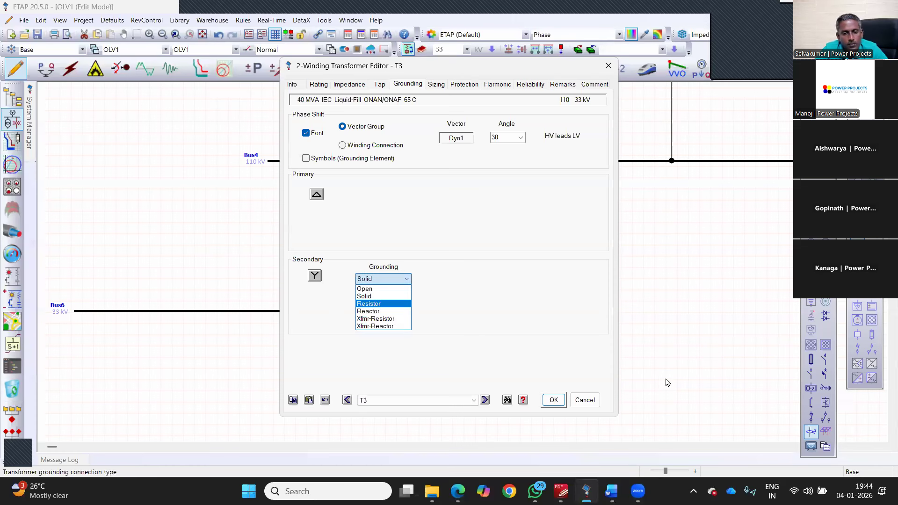
{"action": "key", "text": "Return"}
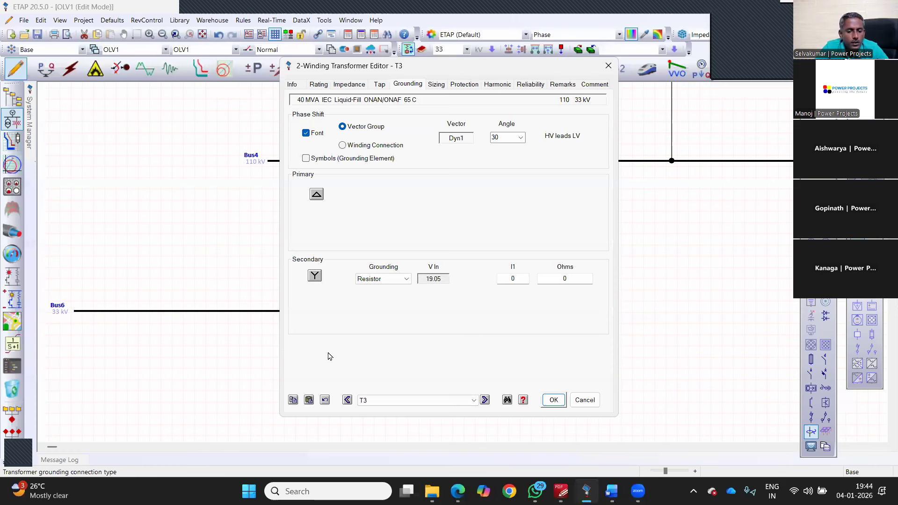
{"action": "key", "text": "alt+Tab"}
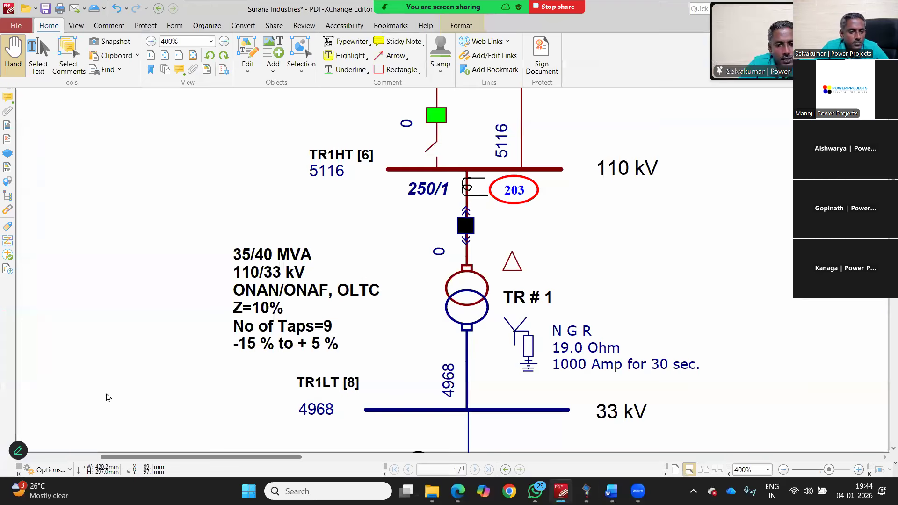
Move Cable2, Bus7 and Lump2 beneath the left end of Bus6 in ETAP, and review the 33 kV feeders in the PDF
{"action": "left_click", "coordinate": [586, 491]}
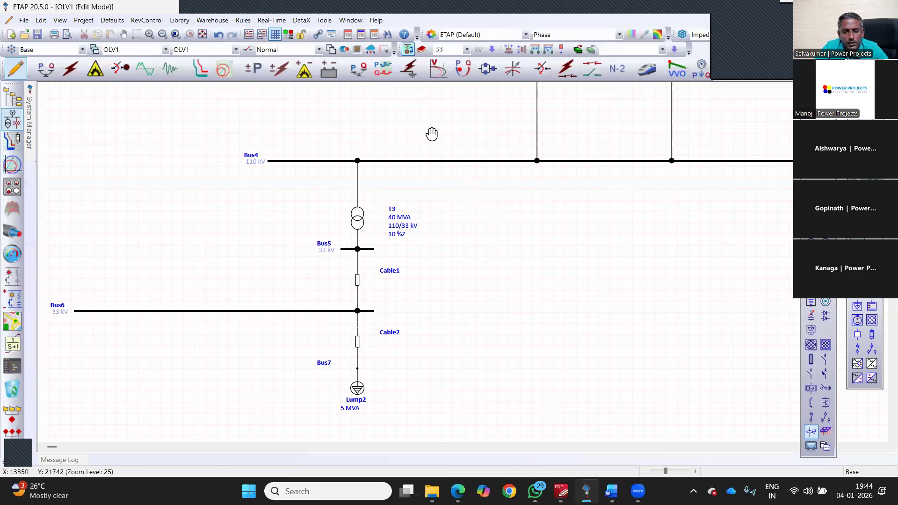
{"action": "key", "text": "ctrl+z"}
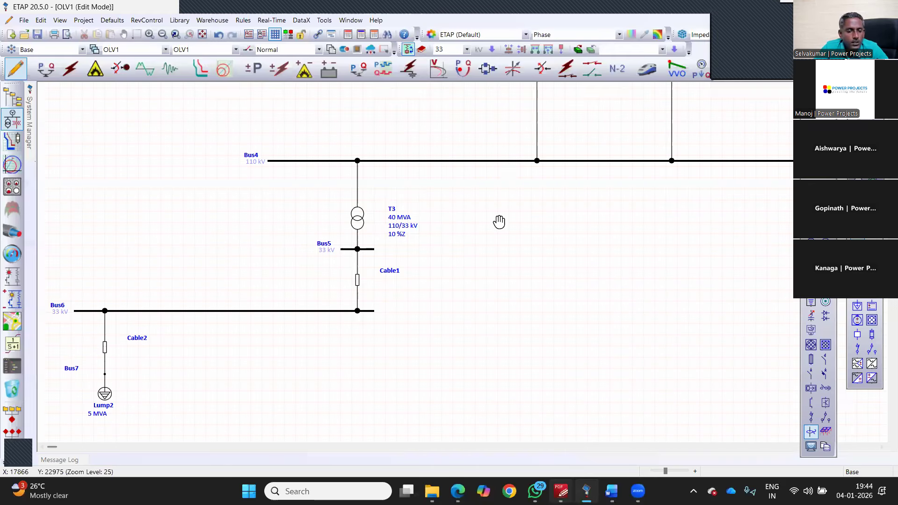
{"action": "key", "text": "alt+Tab"}
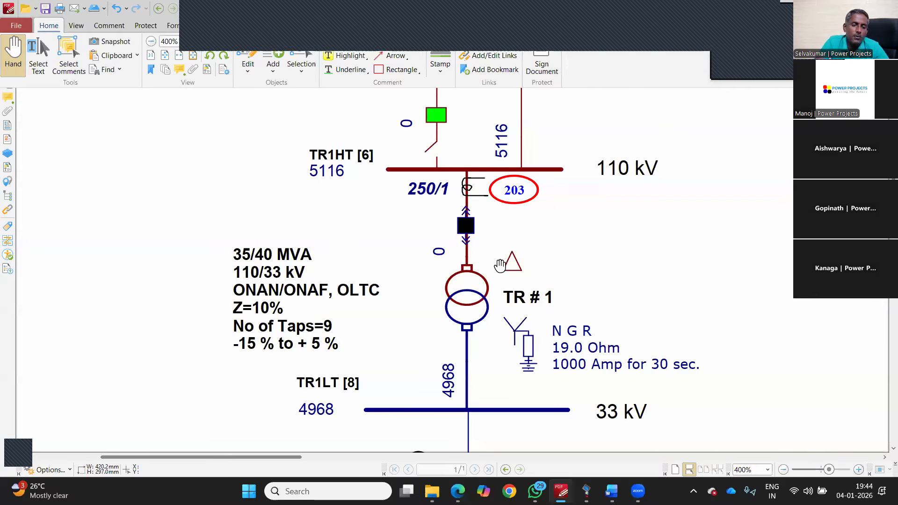
{"action": "scroll", "coordinate": [501, 265], "scroll_direction": "down", "scroll_amount": 8}
{"action": "scroll", "coordinate": [478, 345], "scroll_direction": "down", "scroll_amount": 1}
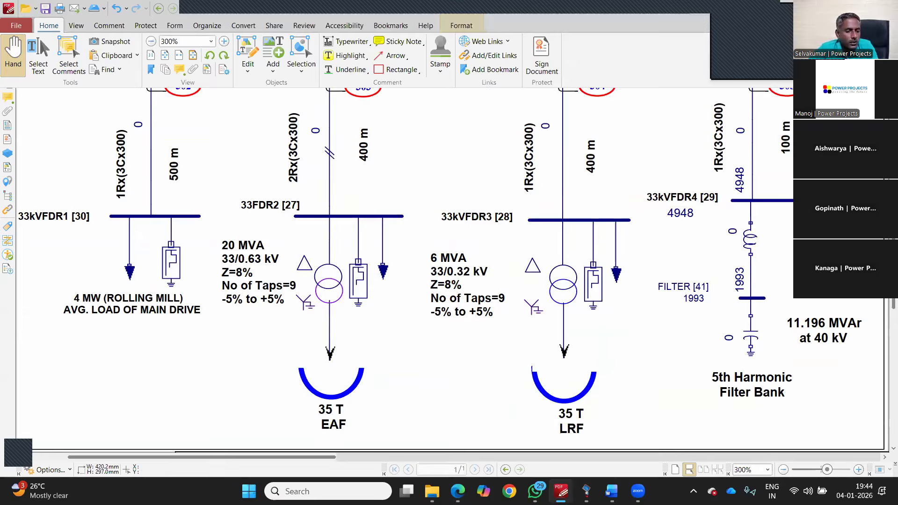
Check the 33kVFDR1 rolling mill feeder cable in the PDF and set Cable2's length to 500 m
{"action": "key", "text": "alt+Tab"}
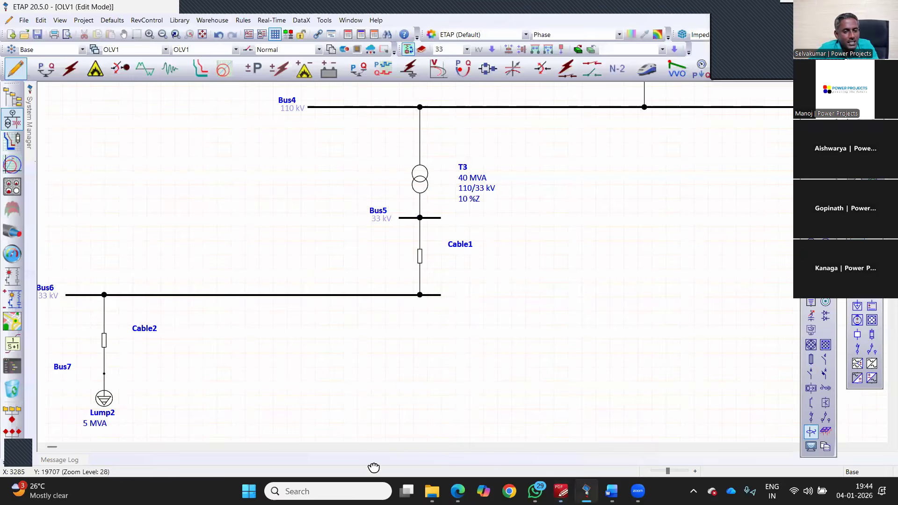
{"action": "key", "text": "ctrl+z"}
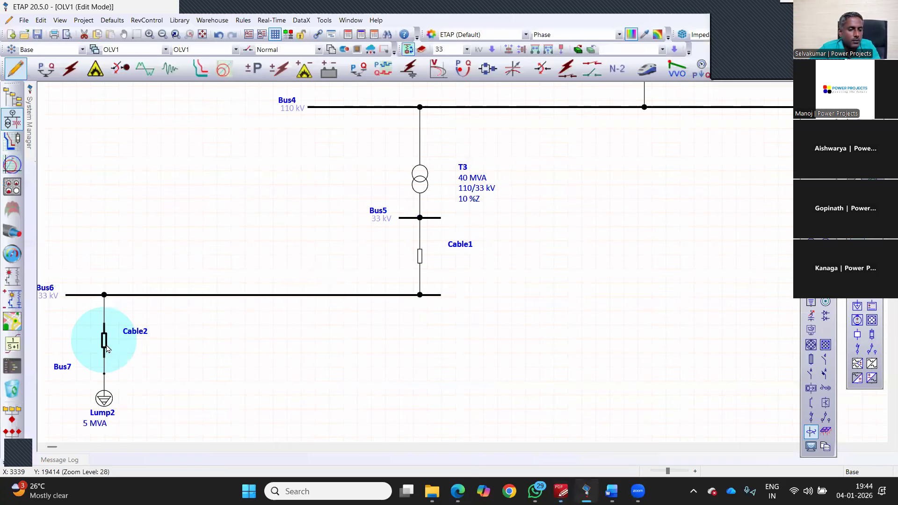
{"action": "key", "text": "alt+Tab"}
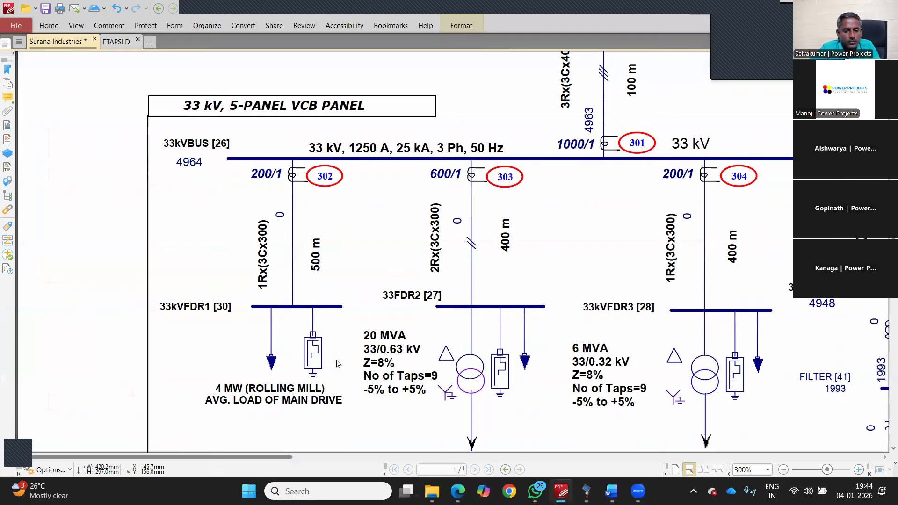
{"action": "key", "text": "alt+Tab"}
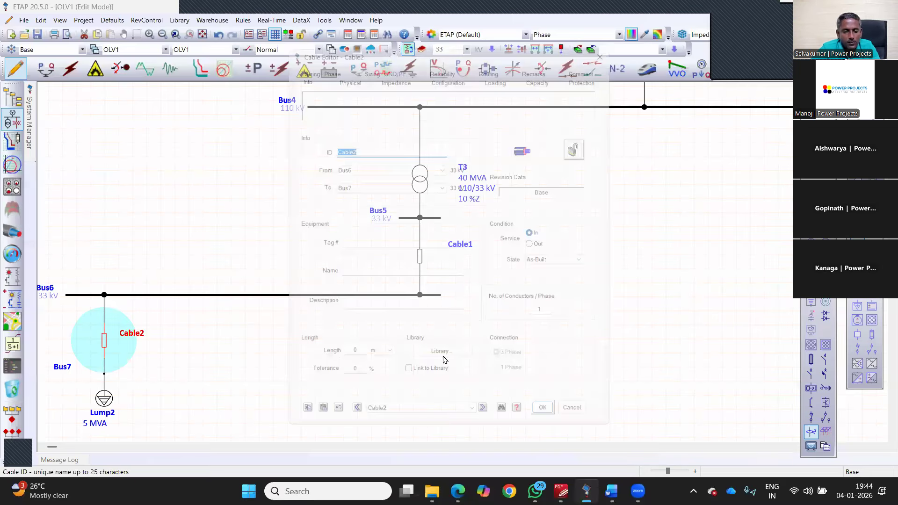
{"action": "key", "text": "Tab"}
{"action": "type", "text": "500"}
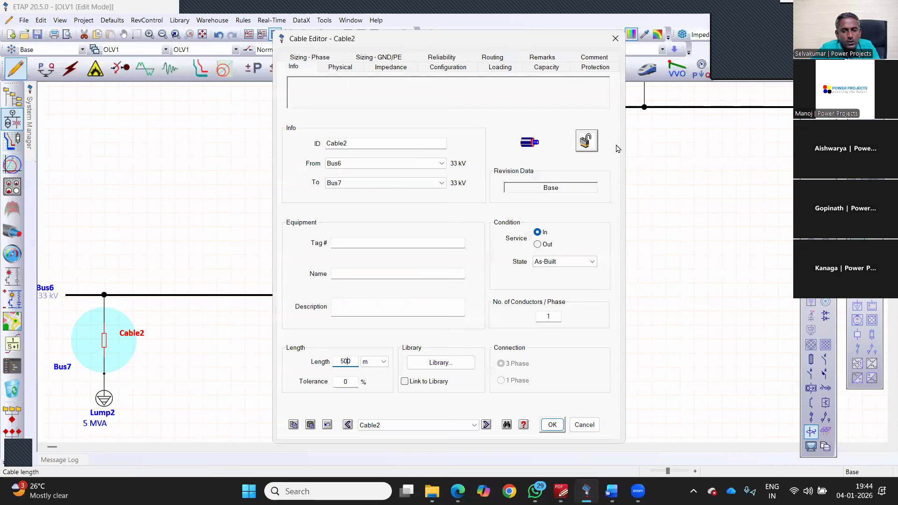
{"action": "key", "text": "Tab"}
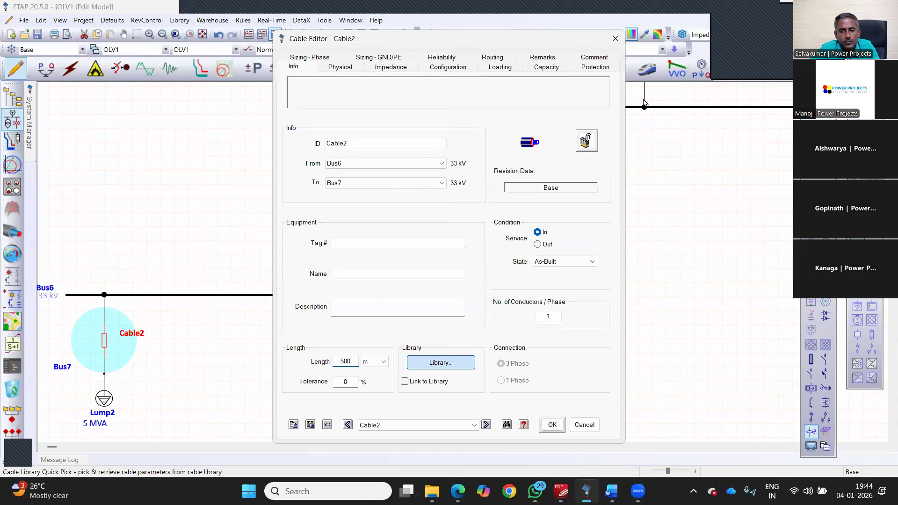
Assign Cable2 the 33 kV, 3/C copper XLPE, non-magnetic Prys BS6622 library cable in size 300 mm²
{"action": "key", "text": "Return"}
{"action": "key", "text": "Down"}
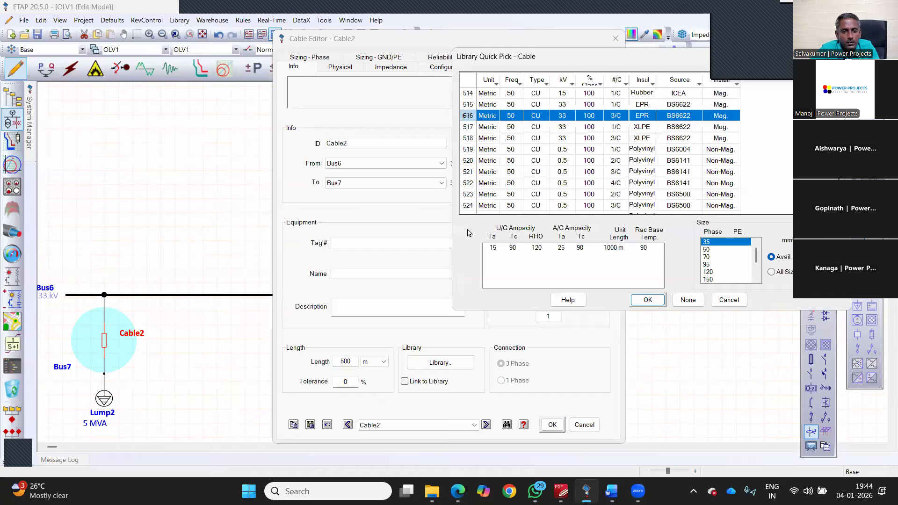
{"action": "left_click", "coordinate": [572, 84]}
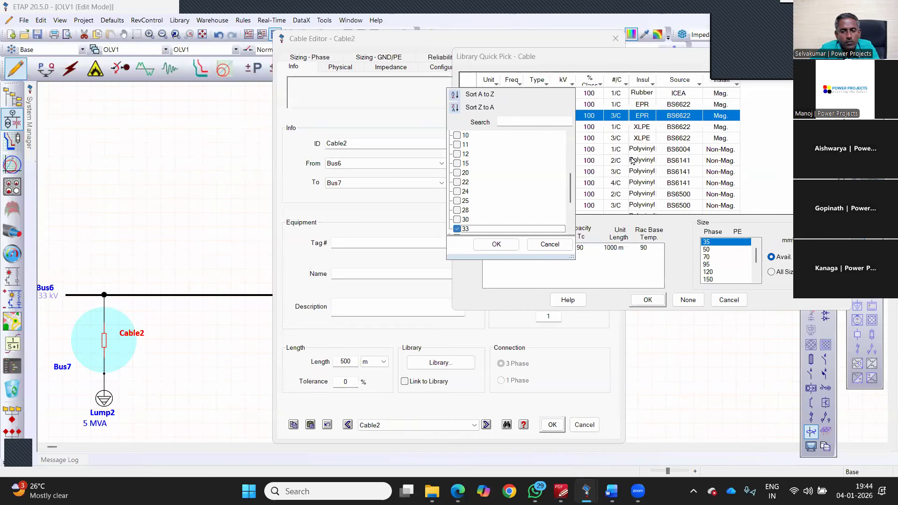
{"action": "key", "text": "Return"}
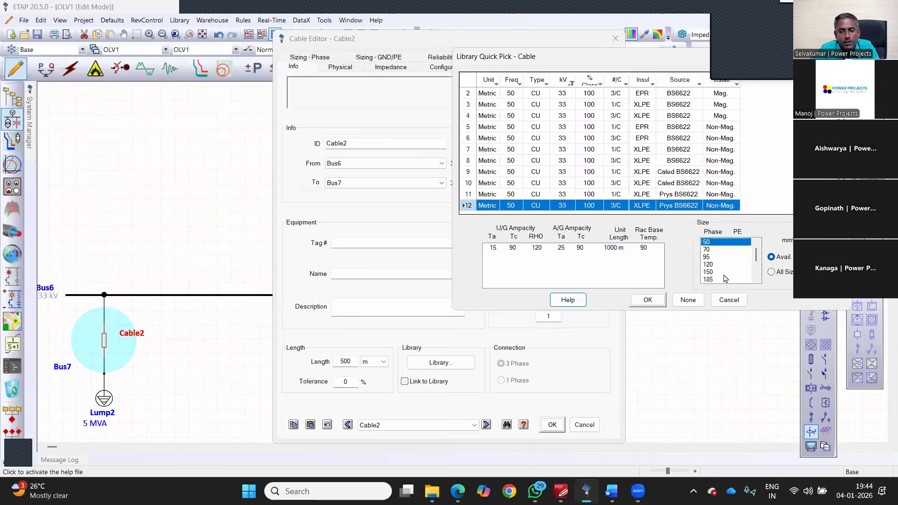
{"action": "scroll", "coordinate": [725, 278], "scroll_direction": "down", "scroll_amount": 2}
{"action": "left_click", "coordinate": [714, 257]}
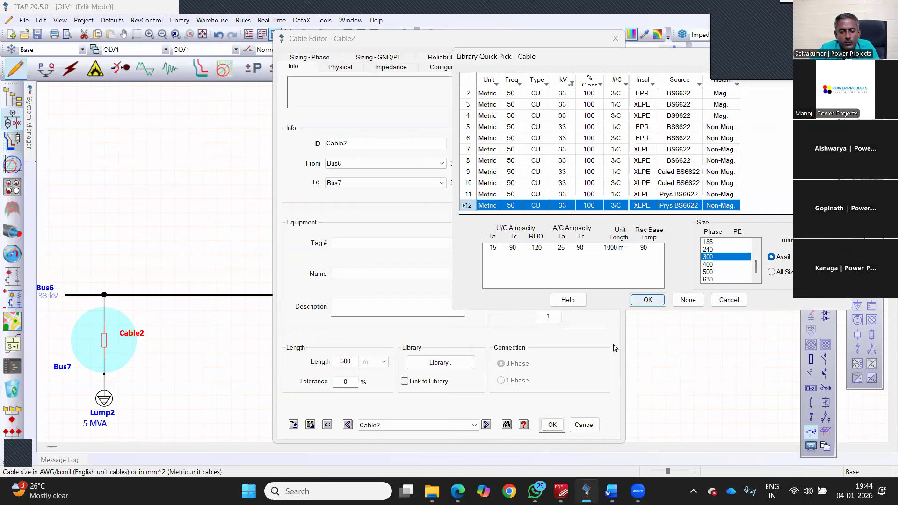
{"action": "key", "text": "Return"}
{"action": "left_click", "coordinate": [552, 424]}
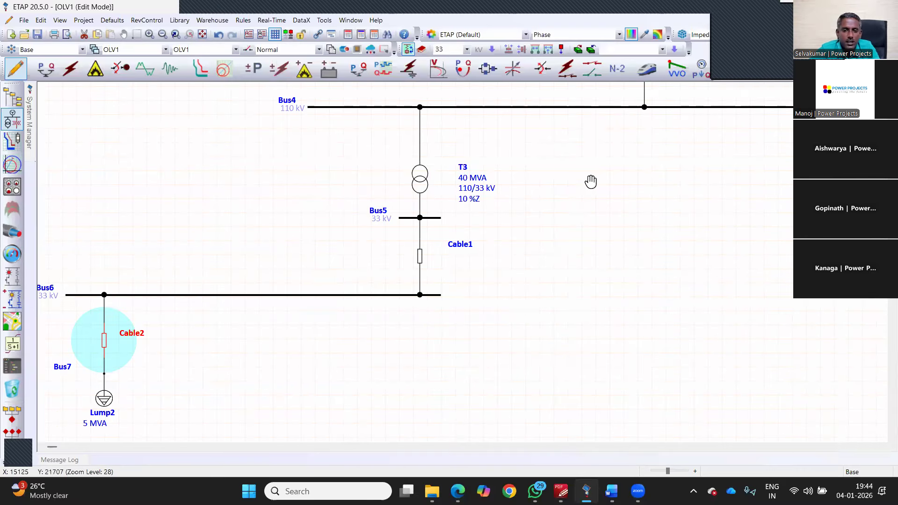
Check the cable between TR1LT and 33kVBUS in the PDF and filter the library list for Cable1 to 33 kV
{"action": "key", "text": "alt+Tab"}
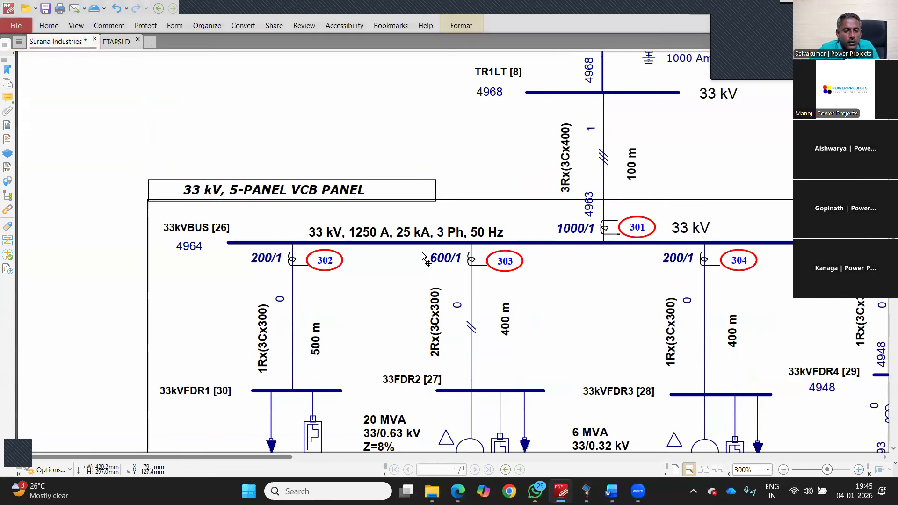
{"action": "key", "text": "alt+Tab"}
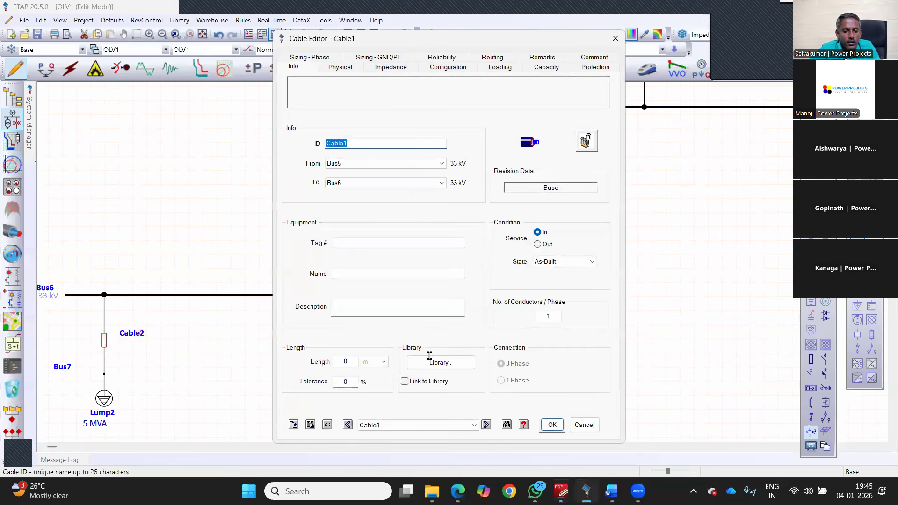
{"action": "left_click", "coordinate": [441, 363]}
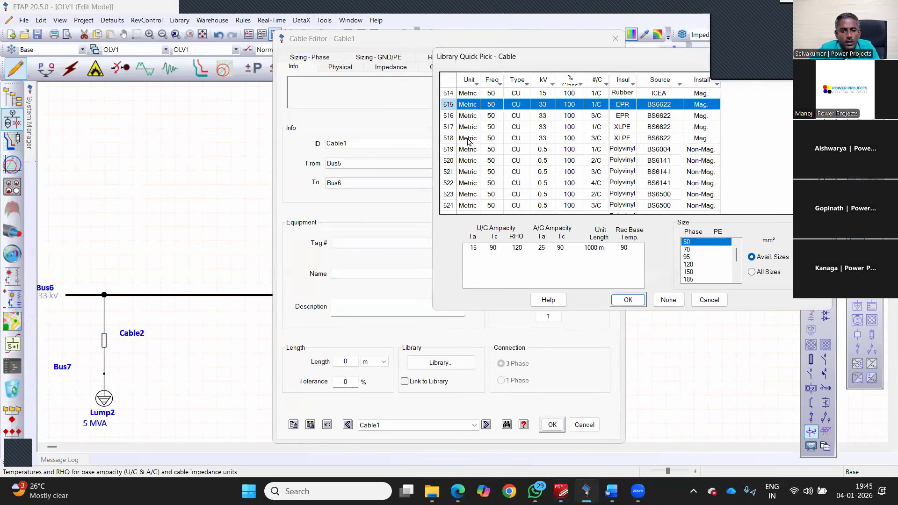
{"action": "scroll", "coordinate": [455, 226], "scroll_direction": "down", "scroll_amount": 3}
{"action": "scroll", "coordinate": [453, 222], "scroll_direction": "down", "scroll_amount": 2}
{"action": "left_click", "coordinate": [451, 230]}
{"action": "left_click", "coordinate": [470, 244]}
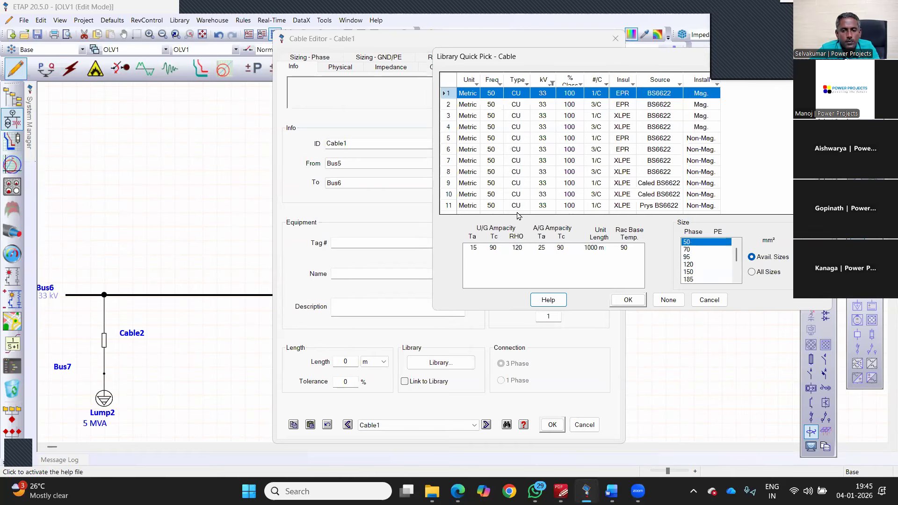
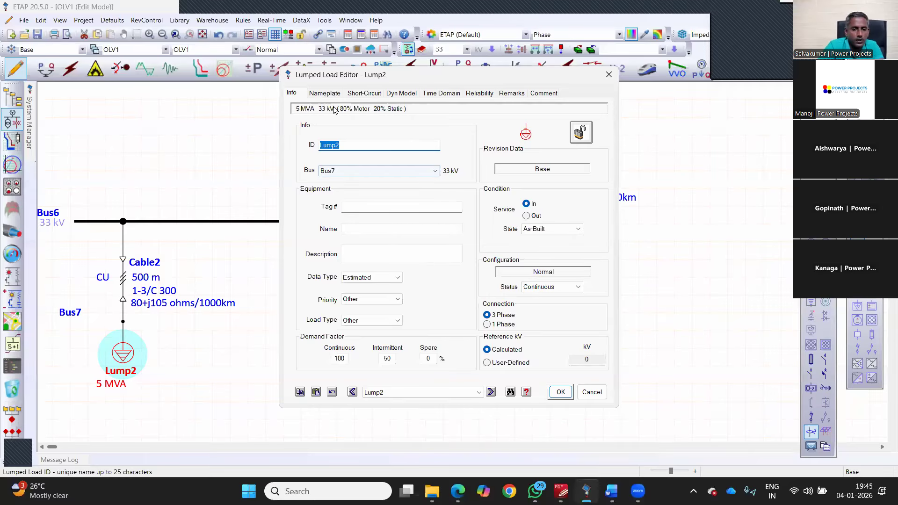
Rename the lumped load Lump2 as Main Drive
{"action": "key", "text": "Escape"}
{"action": "key", "text": "Return"}
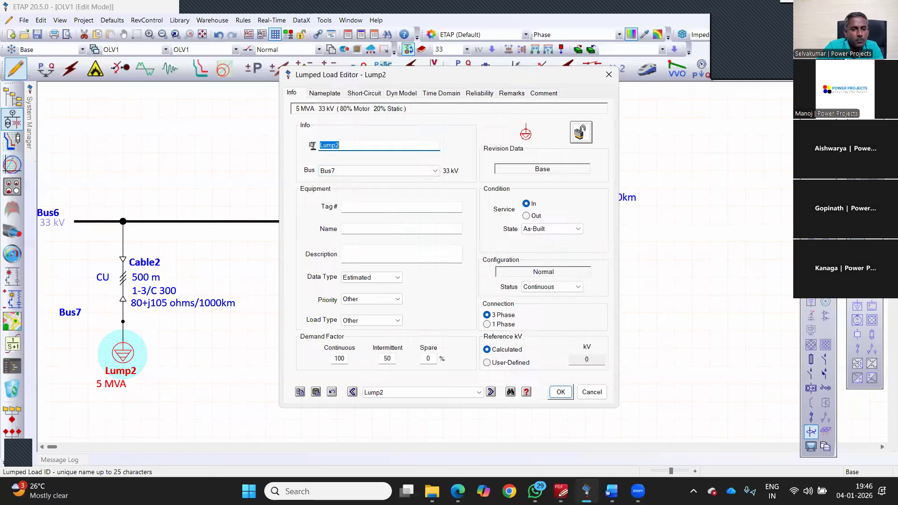
{"action": "type", "text": "M"}
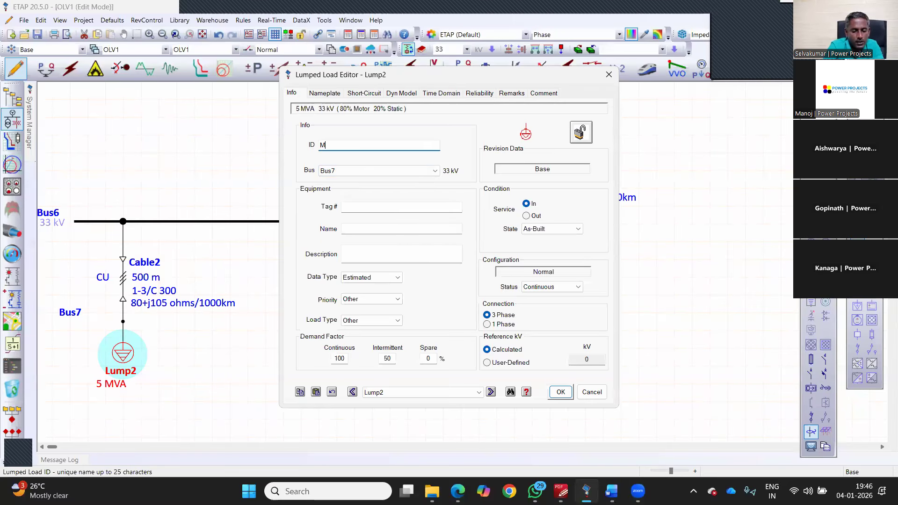
{"action": "type", "text": "ain Drive"}
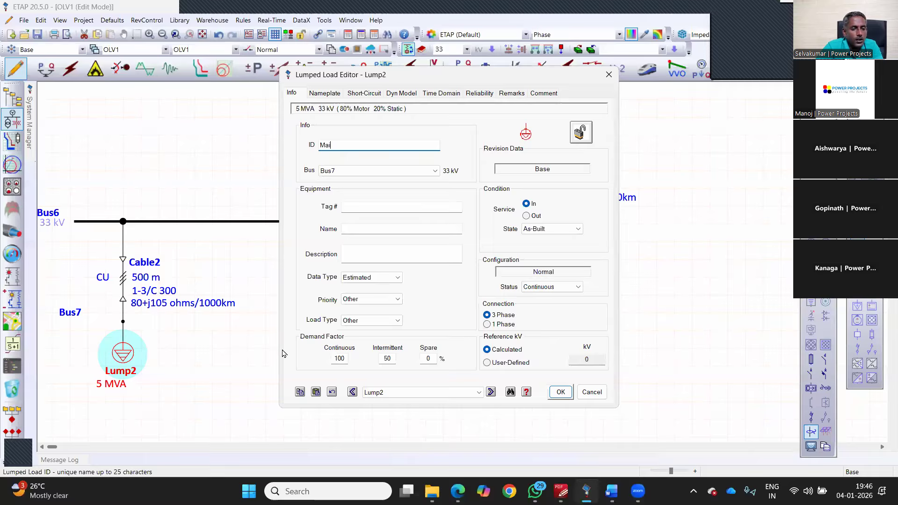
{"action": "key", "text": "Return"}
Duplicate Cable2 together with Bus7 to the right of the original and connect the copied cable to Bus6
{"action": "left_click_drag", "start_coordinate": [112, 268], "coordinate": [198, 325]}
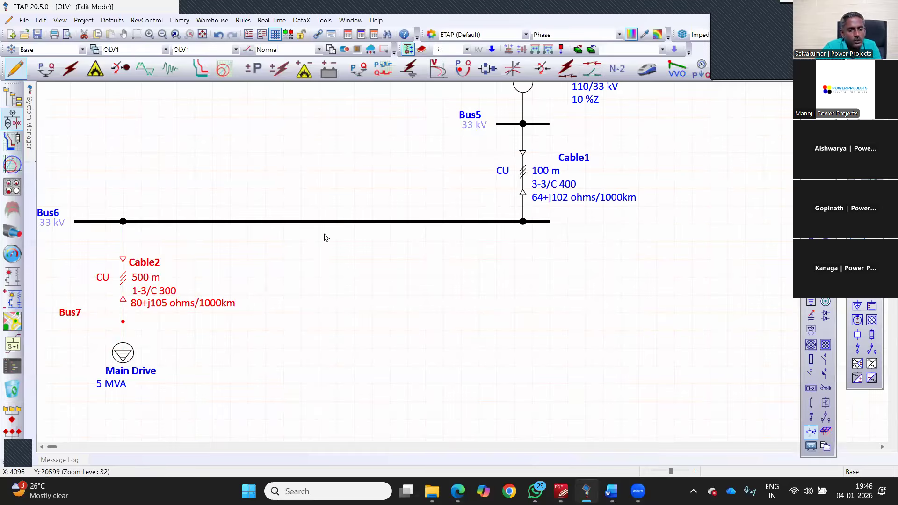
{"action": "right_click", "coordinate": [258, 224]}
{"action": "left_click", "coordinate": [318, 230]}
{"action": "left_click_drag", "start_coordinate": [265, 261], "coordinate": [265, 221]}
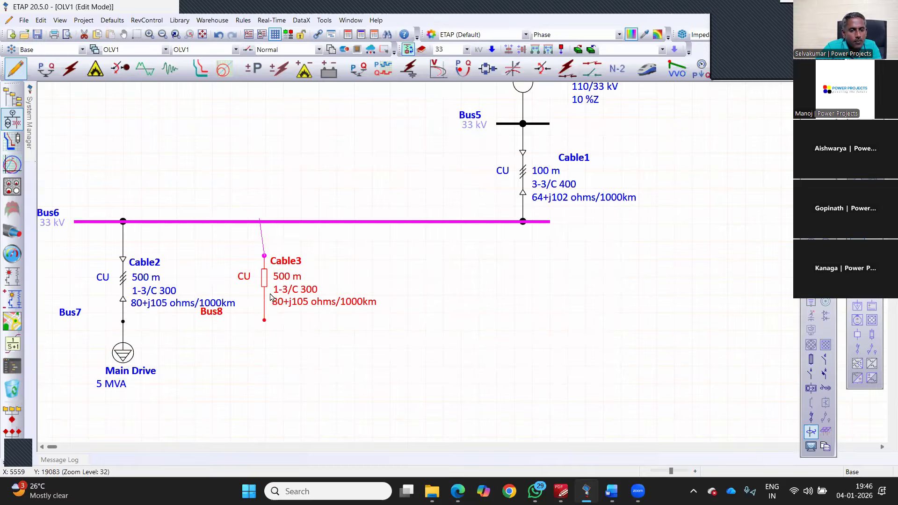
Set the number of conductors per phase of Cable3 to 2
{"action": "double_click", "coordinate": [266, 284]}
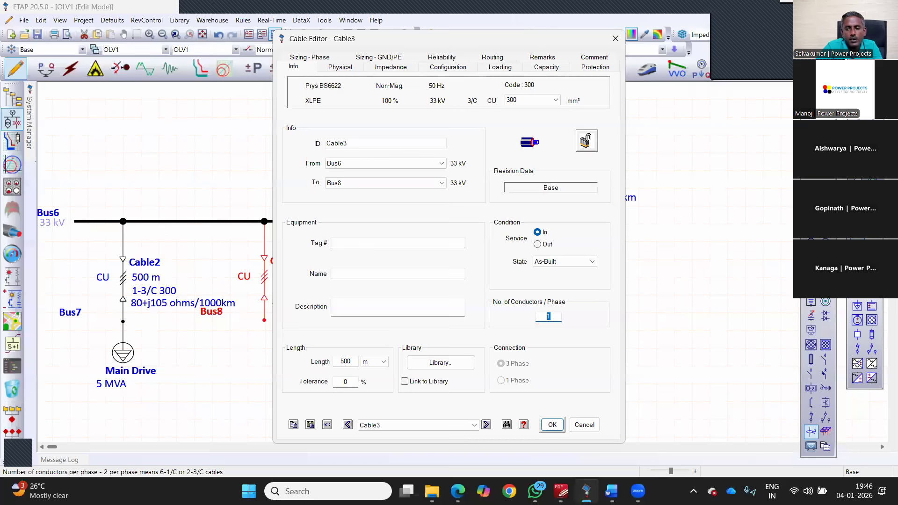
{"action": "type", "text": "2"}
{"action": "key", "text": "Return"}
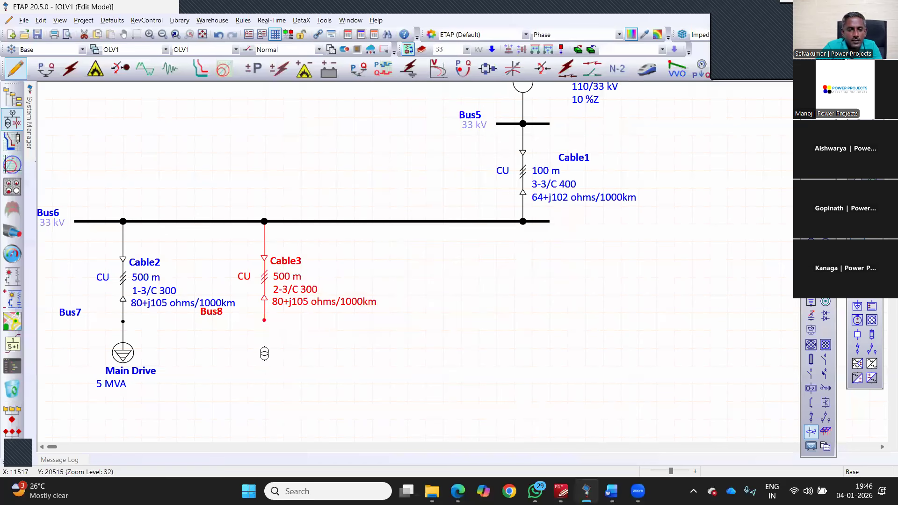
Check the 33FDR2 transformer in the PDF, add a two-winding transformer below Bus8 and rate it 33/0.6 kV, 20 MVA
{"action": "key", "text": "alt+Tab"}
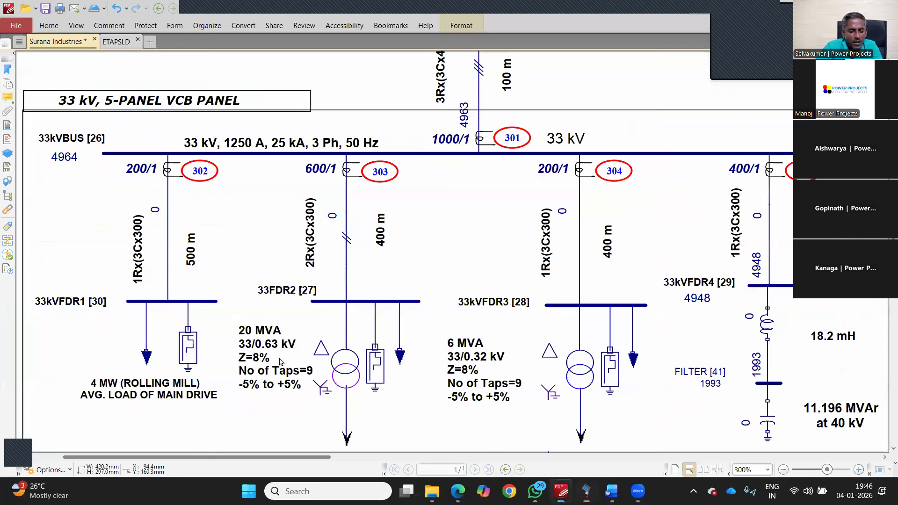
{"action": "key", "text": "alt+Tab"}
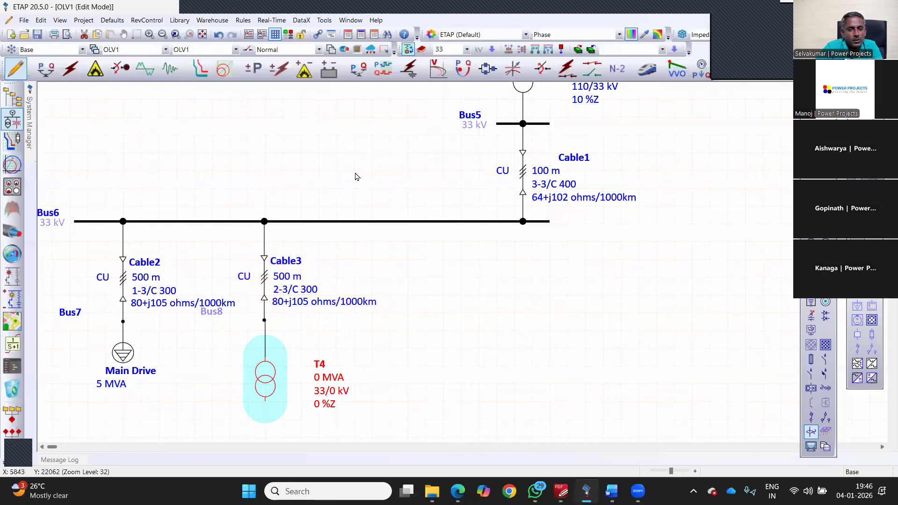
{"action": "key", "text": "Return"}
{"action": "left_click", "coordinate": [354, 157]}
{"action": "type", "text": ".6"}
{"action": "key", "text": "Tab"}
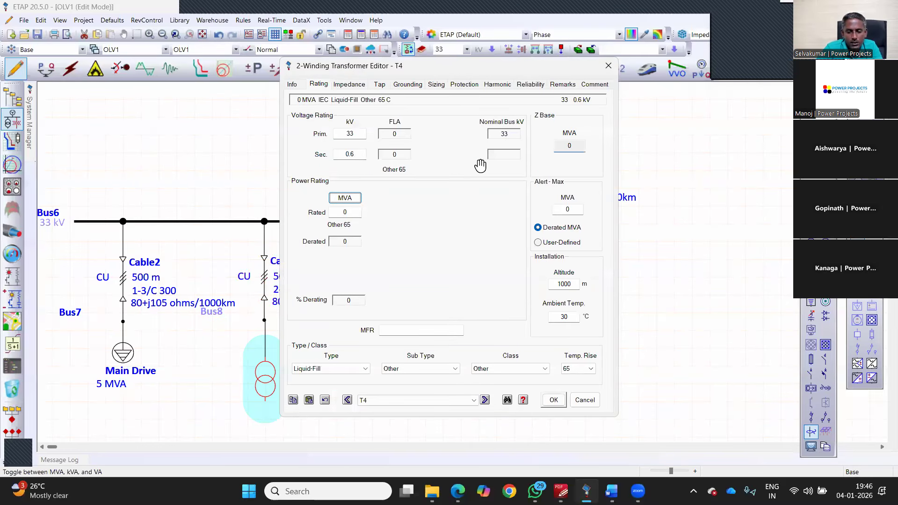
{"action": "key", "text": "Tab"}
{"action": "type", "text": "20"}
{"action": "key", "text": "Tab"}
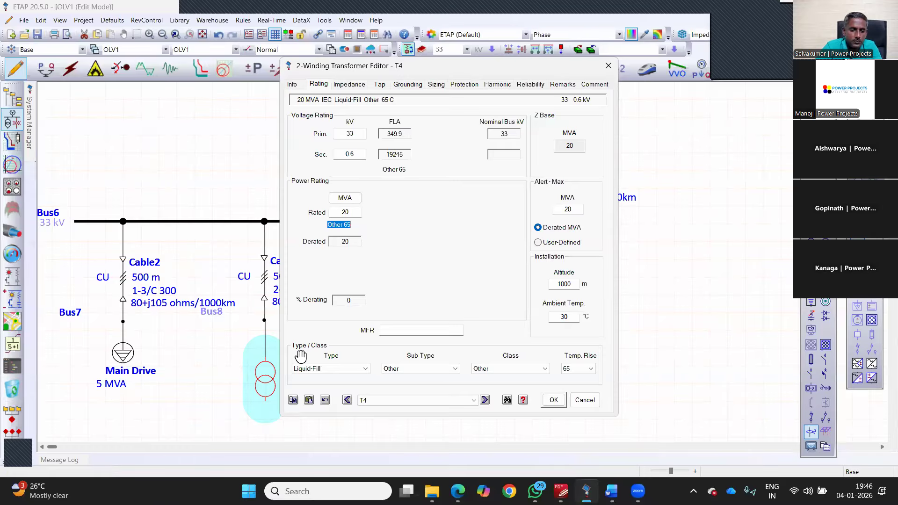
Recheck the PDF, set T4's secondary voltage to 0.63 kV and apply the typical Z and X/R impedance values
{"action": "key", "text": "alt+Tab"}
{"action": "key", "text": "alt+Tab"}
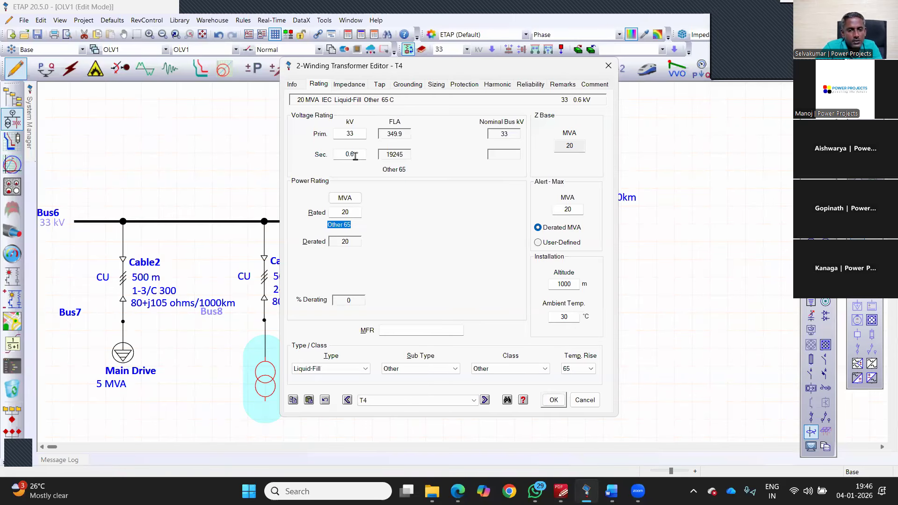
{"action": "left_click", "coordinate": [362, 156]}
{"action": "type", "text": "3"}
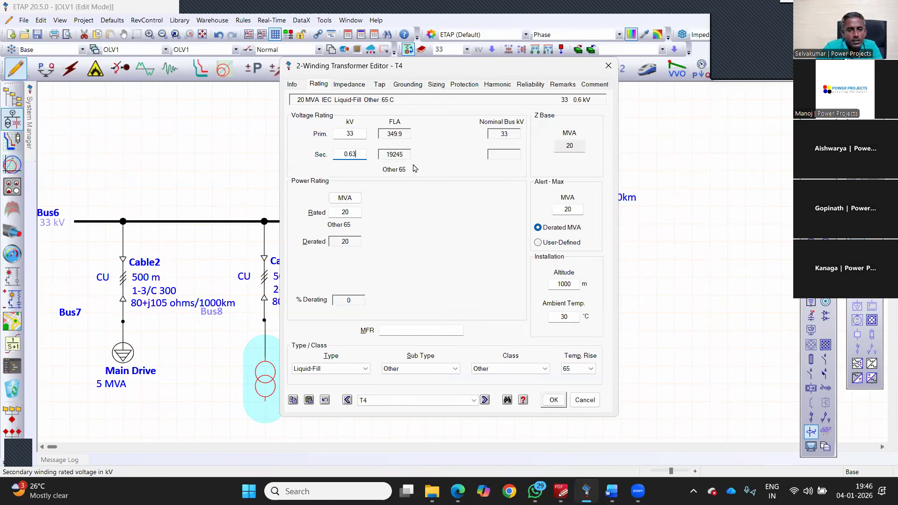
{"action": "key", "text": "ctrl+Tab"}
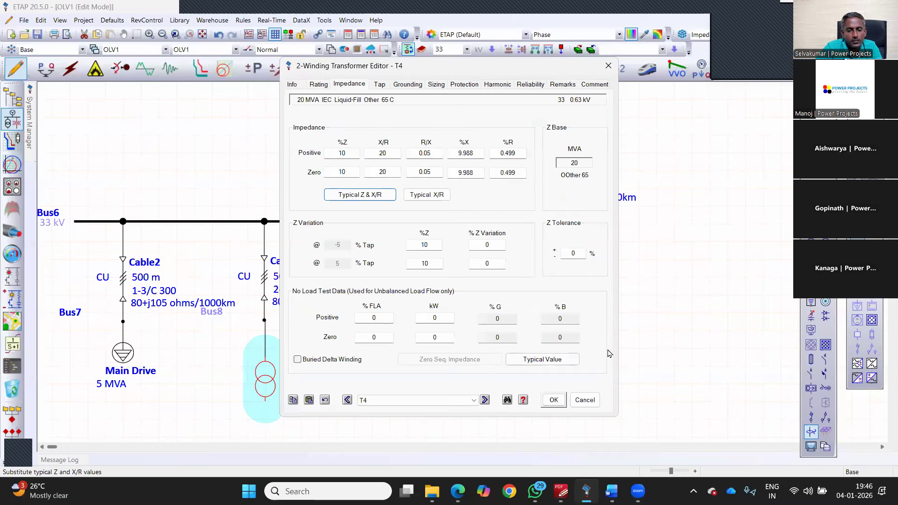
{"action": "left_click", "coordinate": [554, 400]}
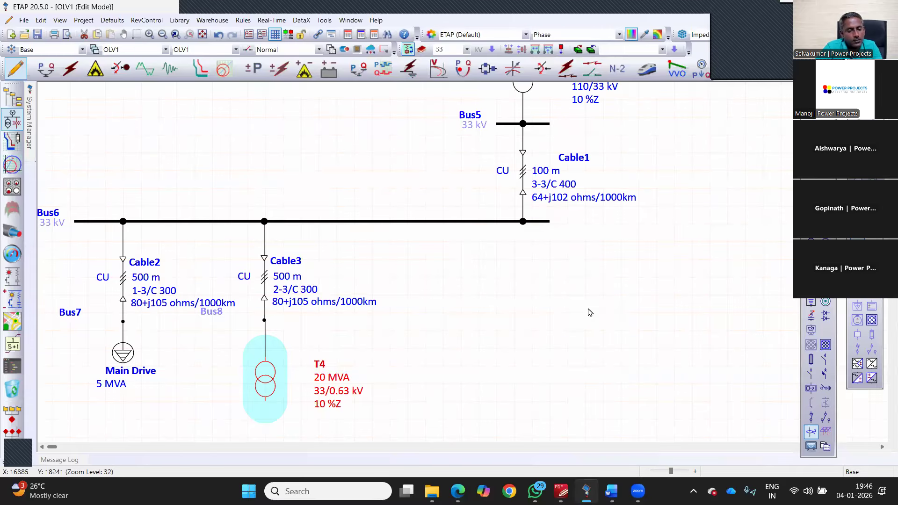
Add a bus on T4's secondary side and connect a 16 MVA lumped load below it
{"action": "key", "text": "ctrl+y"}
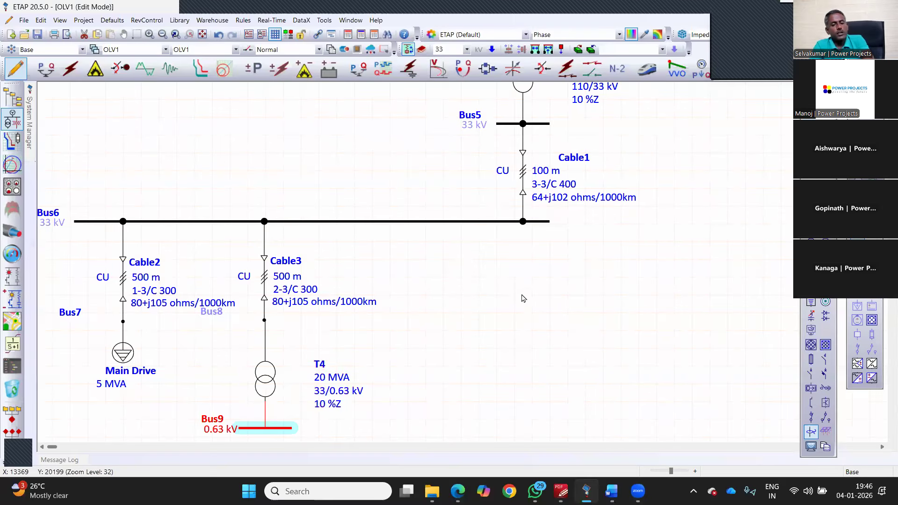
{"action": "scroll", "coordinate": [311, 273], "scroll_direction": "down", "scroll_amount": 3}
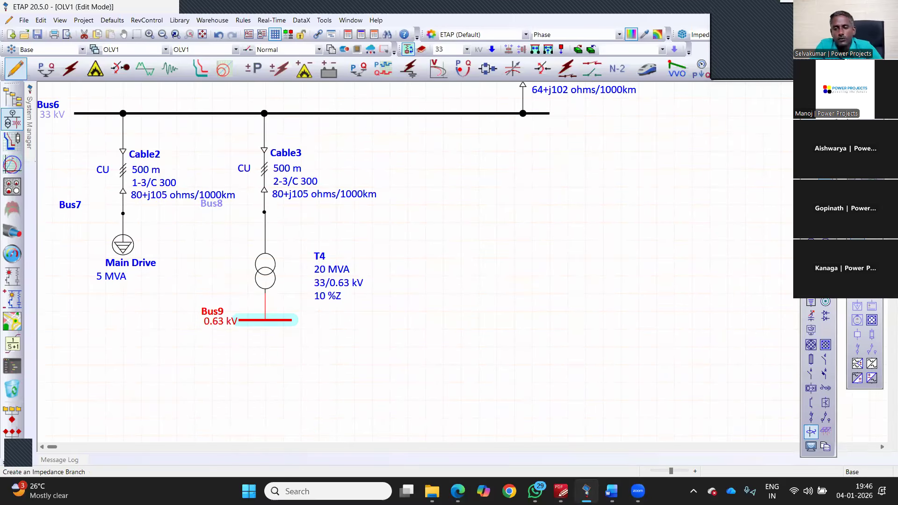
{"action": "left_click", "coordinate": [265, 372]}
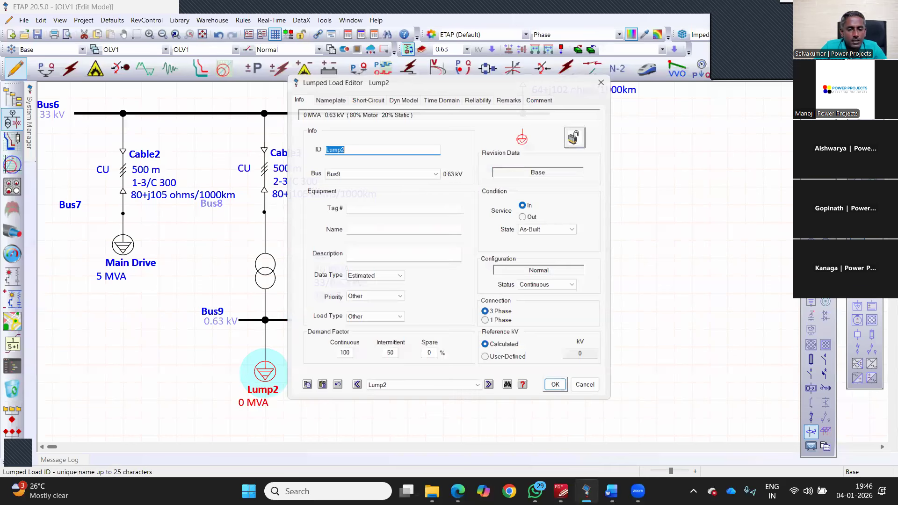
{"action": "key", "text": "ctrl+Tab"}
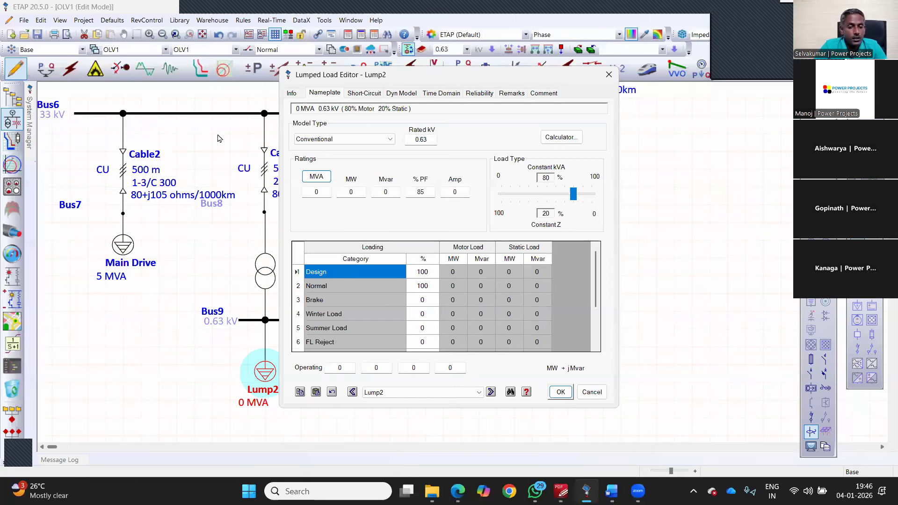
{"action": "key", "text": "Return"}
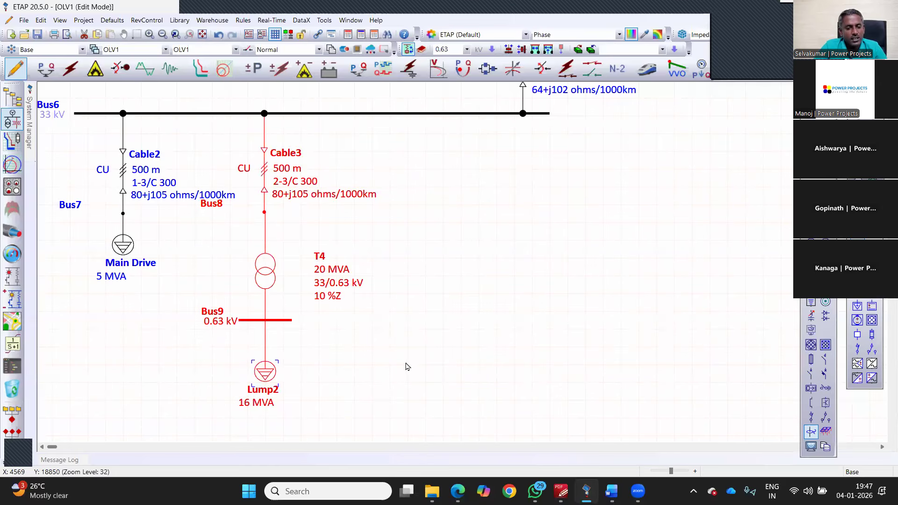
{"action": "left_click", "coordinate": [284, 328]}
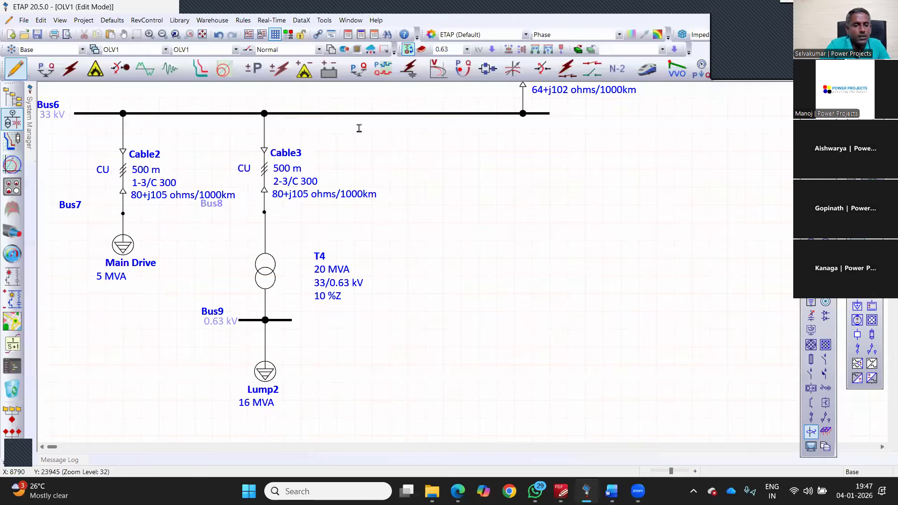
Rename the 0.63 kV bus below T4 as EAF and its lumped load as EAF Load
{"action": "double_click", "coordinate": [273, 320]}
{"action": "type", "text": "EA"}
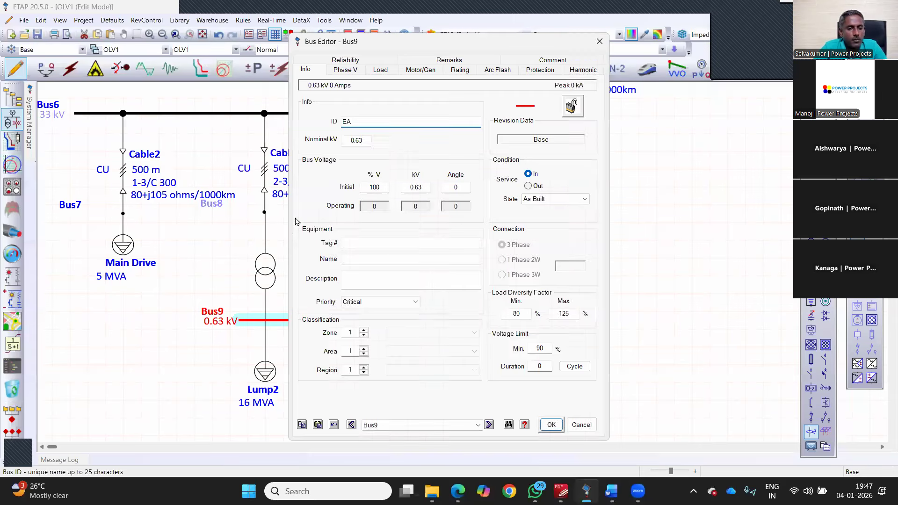
{"action": "type", "text": "F"}
{"action": "key", "text": "Return"}
{"action": "double_click", "coordinate": [265, 372]}
{"action": "type", "text": "EAF Load"}
{"action": "key", "text": "Return"}
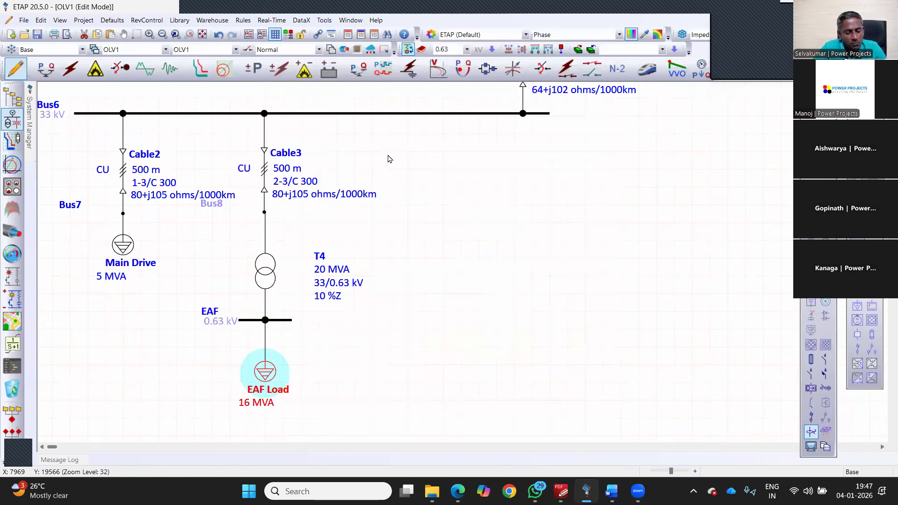
Duplicate the feeder from Cable3 down to EAF Load to the right of the original and connect the copied cable to Bus6
{"action": "left_click_drag", "start_coordinate": [414, 399], "coordinate": [253, 206]}
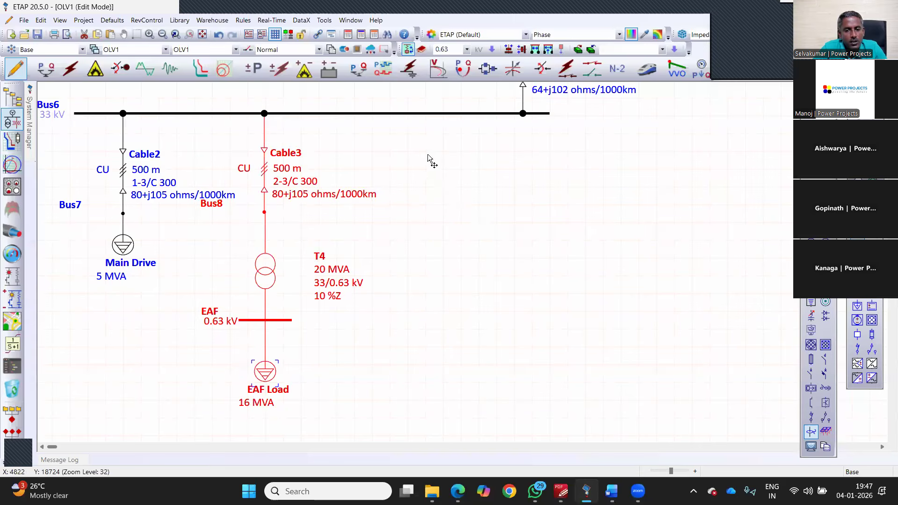
{"action": "right_click", "coordinate": [424, 157]}
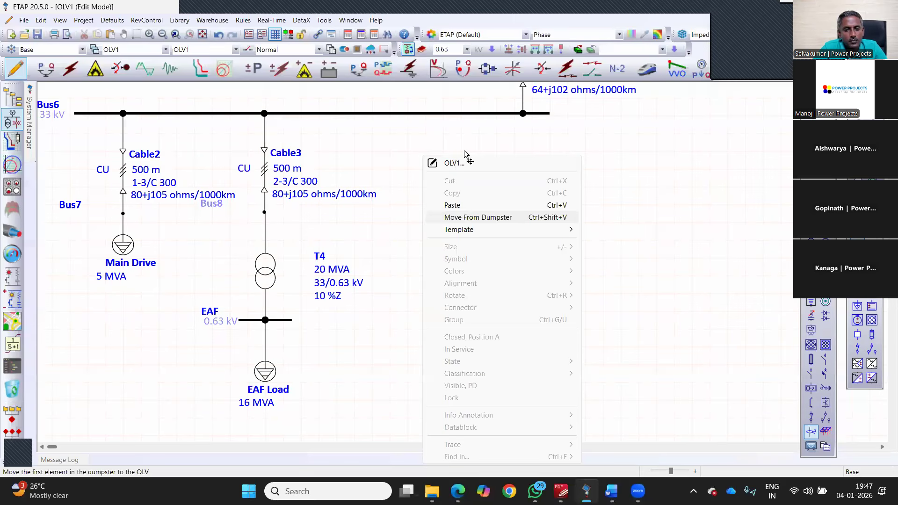
{"action": "left_click", "coordinate": [478, 217]}
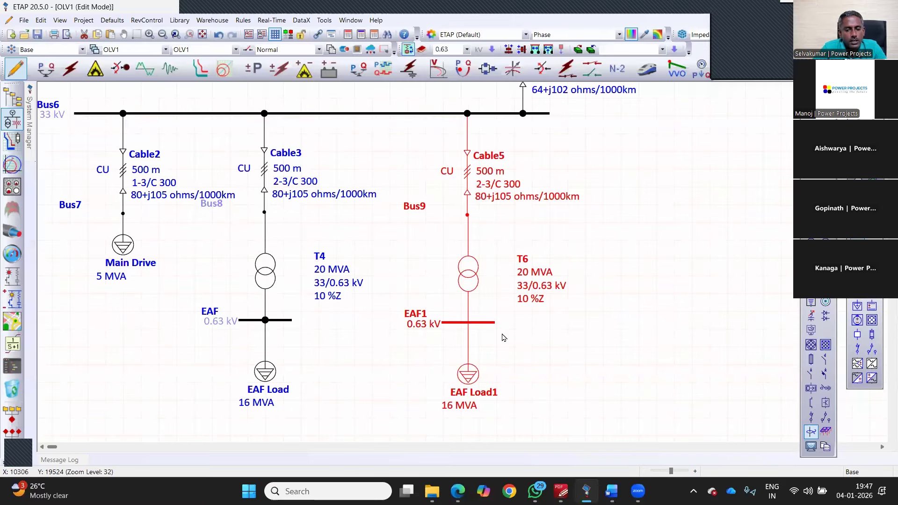
Set Cable5 to 1 conductor per phase and transformer T6's rating to 6 MVA
{"action": "double_click", "coordinate": [505, 321]}
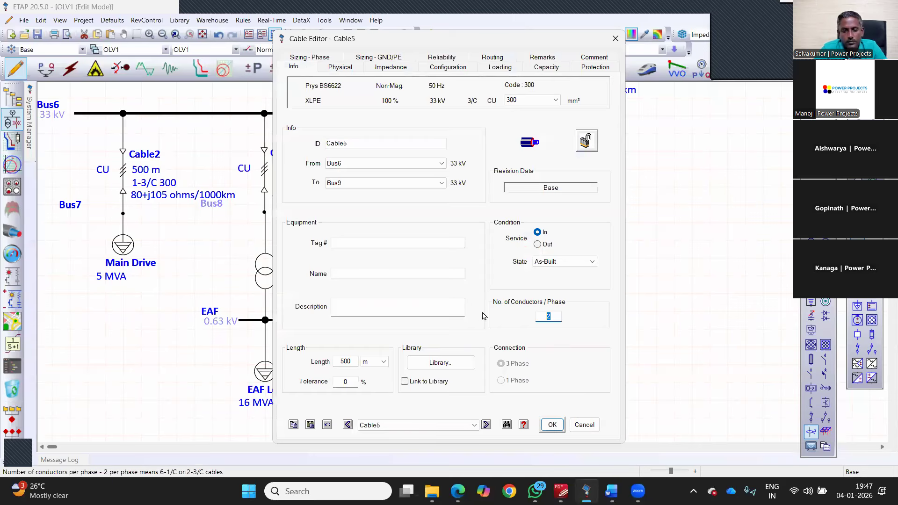
{"action": "key", "text": "Return"}
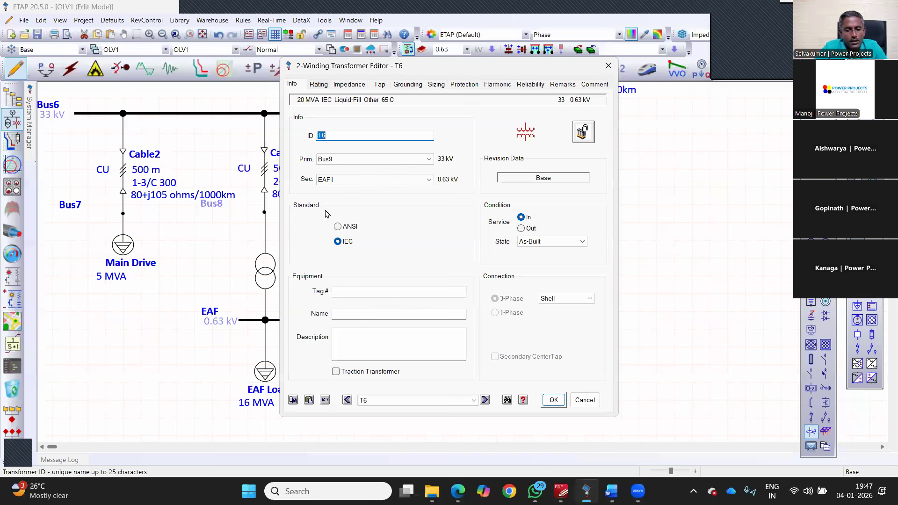
{"action": "left_click", "coordinate": [317, 89]}
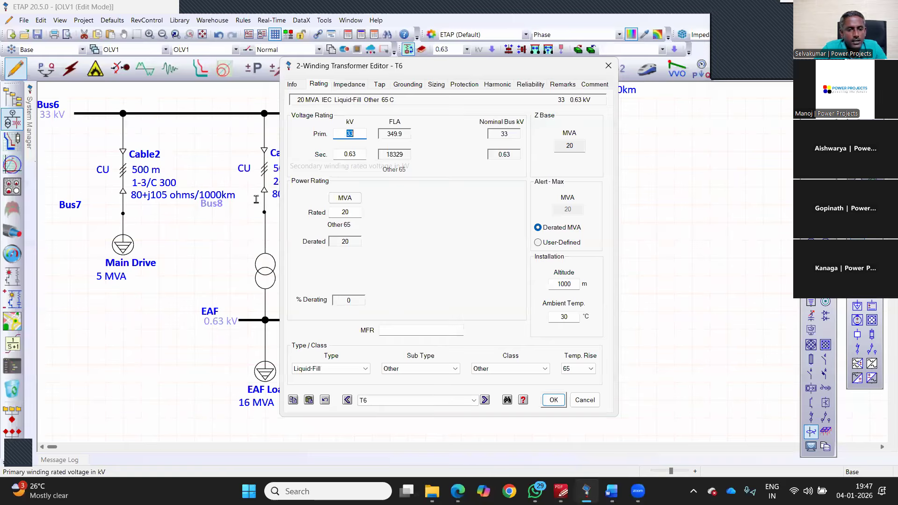
{"action": "key", "text": "Escape"}
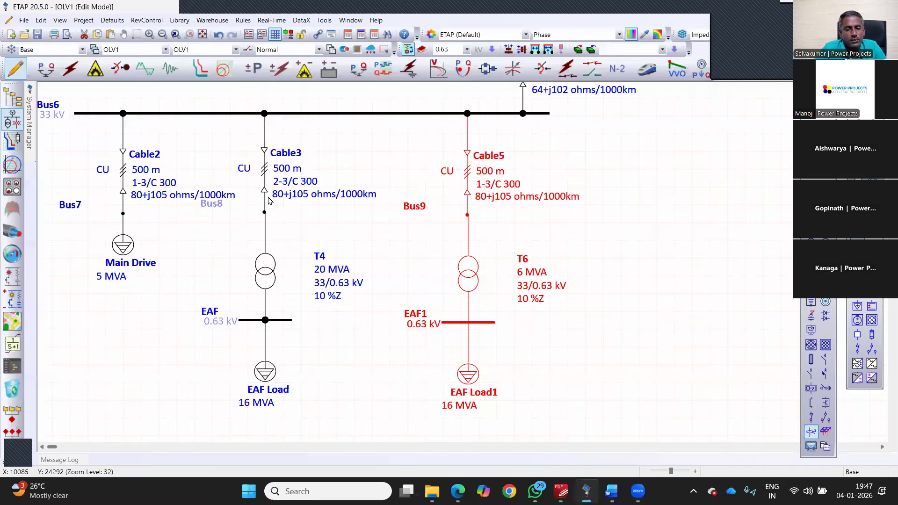
Set the rating of the lumped load EAF Load1 to 4.8 MVA
{"action": "double_click", "coordinate": [469, 374]}
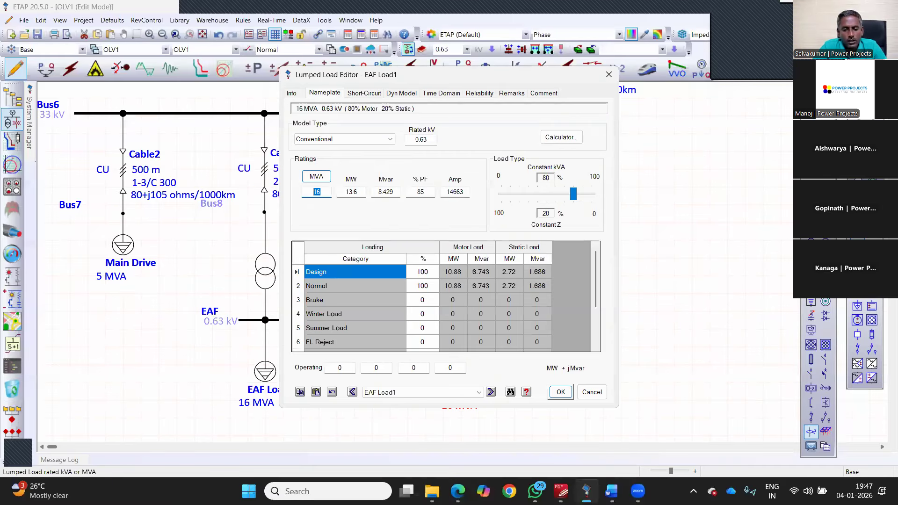
{"action": "type", "text": "4.8"}
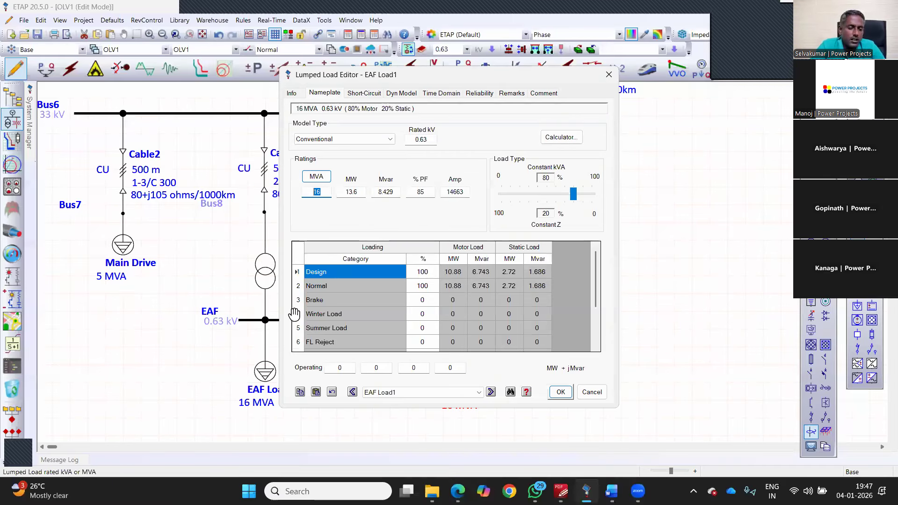
{"action": "key", "text": "Return"}
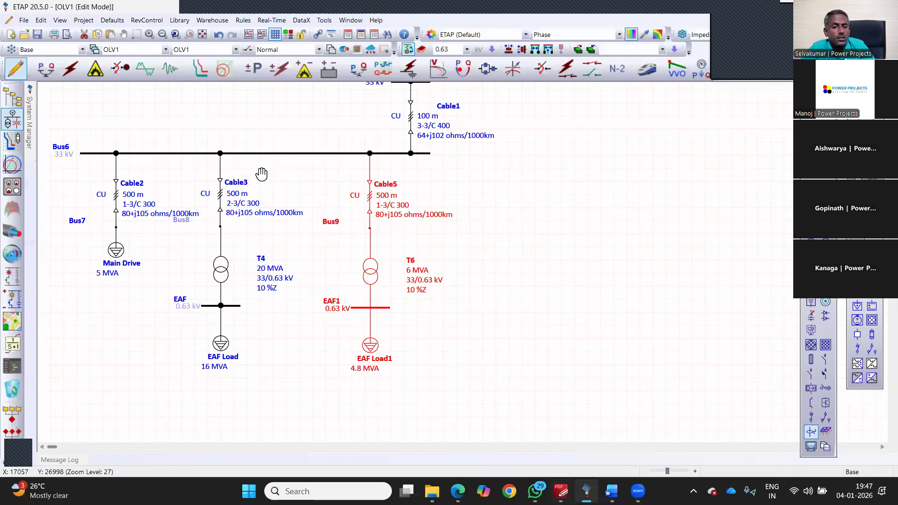
Review the remaining 110 kV branches in the PDF and add a two-winding transformer below Bus4, to the right of T3
{"action": "key", "text": "alt+Tab"}
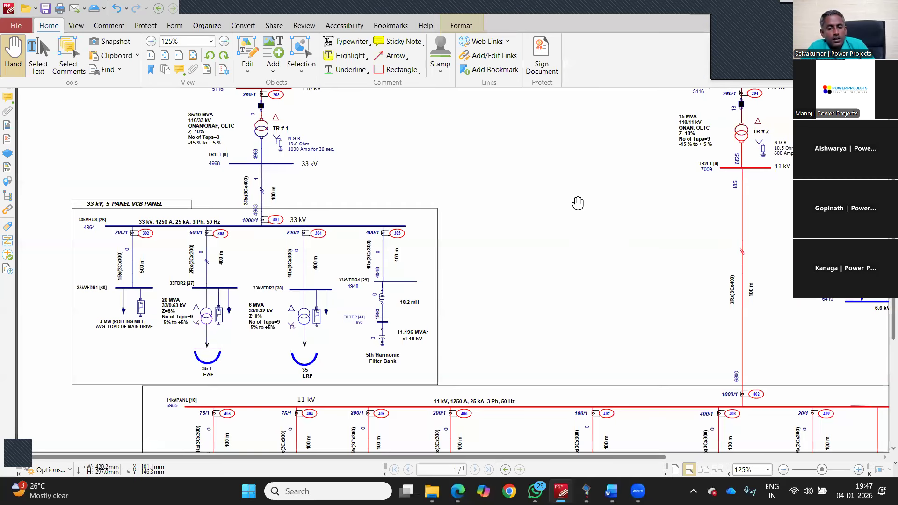
{"action": "scroll", "coordinate": [579, 203], "scroll_direction": "up", "scroll_amount": 3}
{"action": "scroll", "coordinate": [440, 262], "scroll_direction": "down", "scroll_amount": 2}
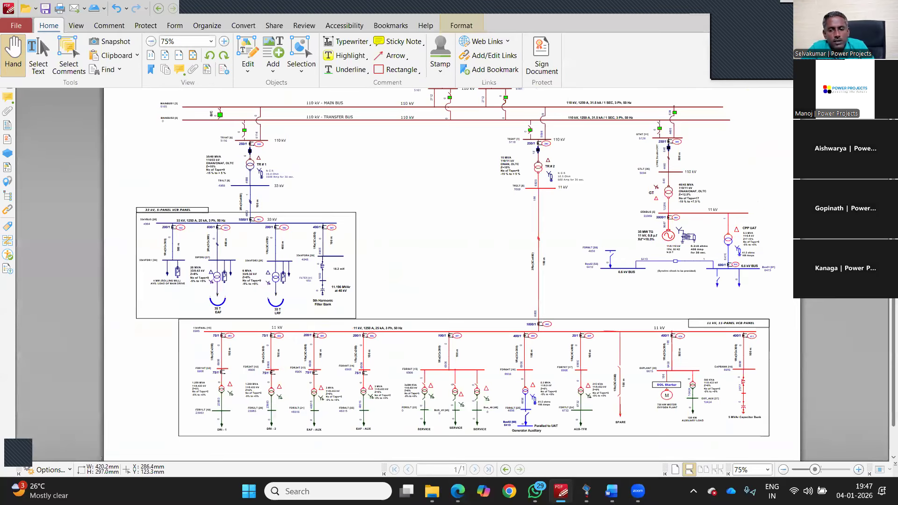
{"action": "key", "text": "alt+Tab"}
{"action": "scroll", "coordinate": [359, 296], "scroll_direction": "down", "scroll_amount": 2}
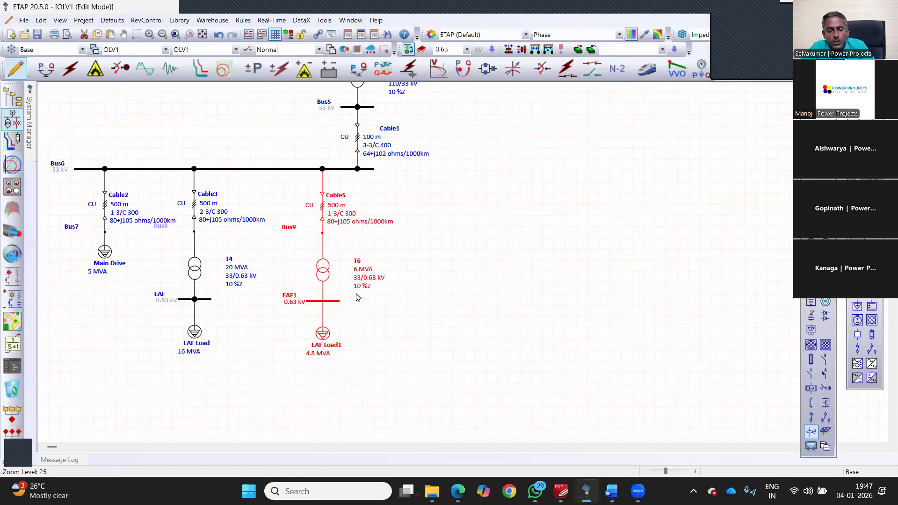
{"action": "scroll", "coordinate": [396, 283], "scroll_direction": "down", "scroll_amount": 1}
{"action": "scroll", "coordinate": [396, 283], "scroll_direction": "up", "scroll_amount": 3}
{"action": "left_click", "coordinate": [561, 255]}
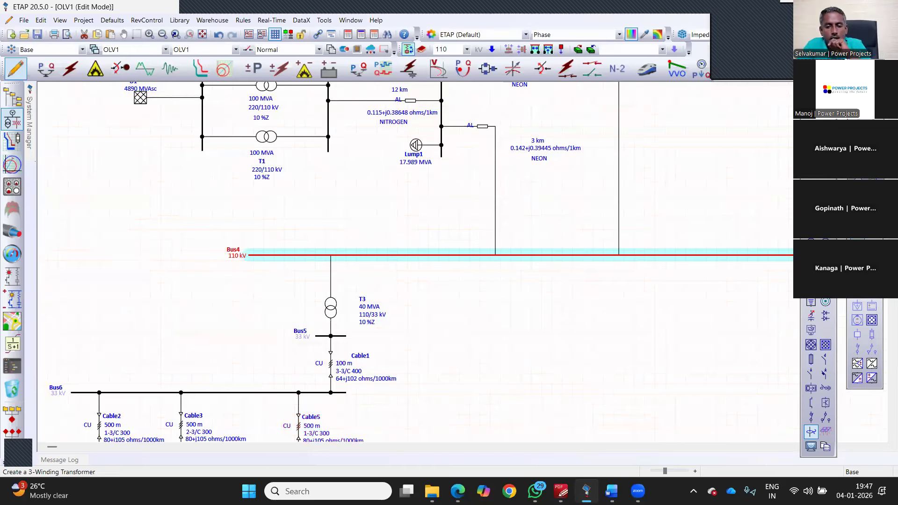
{"action": "left_click", "coordinate": [811, 186]}
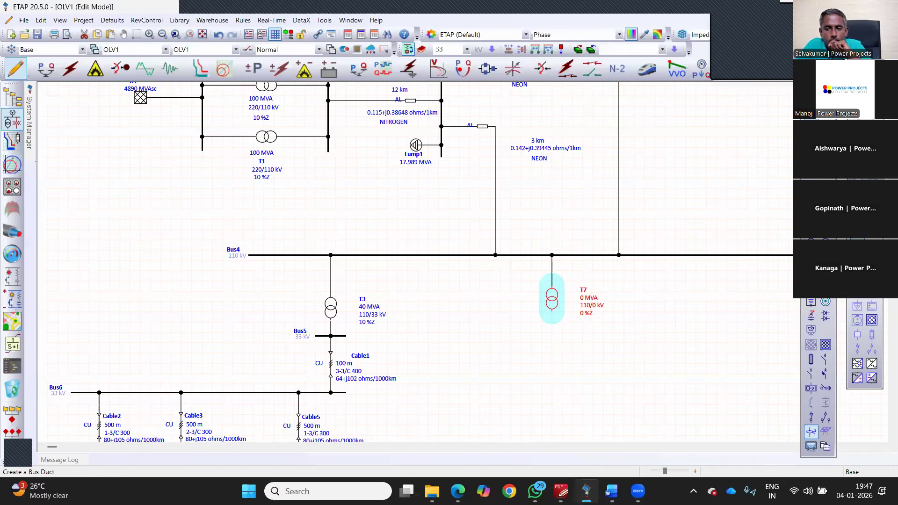
Add a bus on T7's secondary side, lower it to about Bus6's level and align T7 above it
{"action": "left_click", "coordinate": [554, 330]}
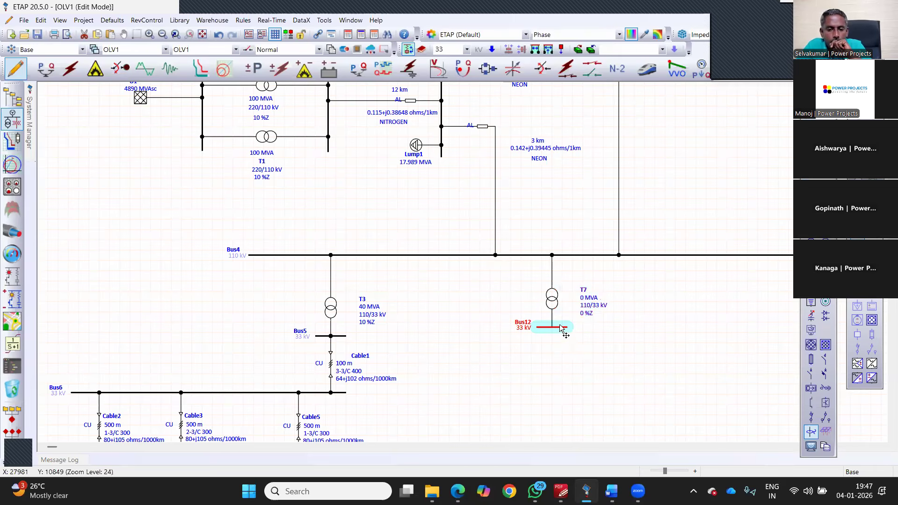
{"action": "left_click_drag", "start_coordinate": [557, 330], "coordinate": [557, 397]}
{"action": "left_click_drag", "start_coordinate": [553, 304], "coordinate": [544, 302]}
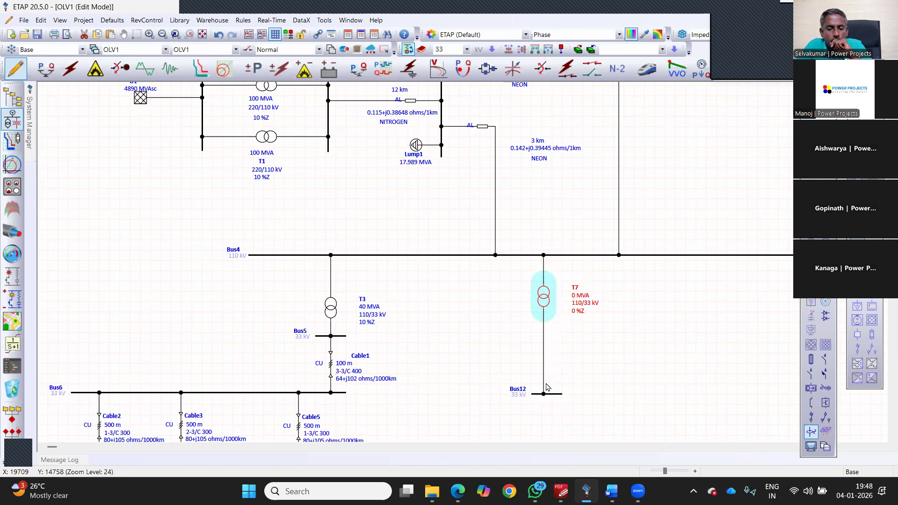
Apply an 11 kV nominal voltage to Bus12 and the secondary side of transformer T7
{"action": "left_click", "coordinate": [466, 50]}
{"action": "left_click", "coordinate": [459, 88]}
{"action": "left_click", "coordinate": [492, 50]}
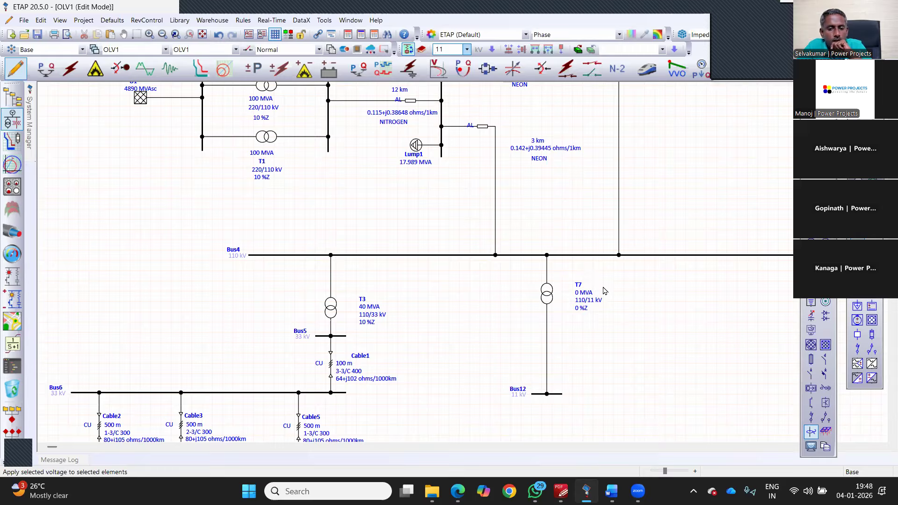
Set transformer T7's rating to 15 MVA and substitute its typical Z and X/R impedance values
{"action": "left_click", "coordinate": [546, 294]}
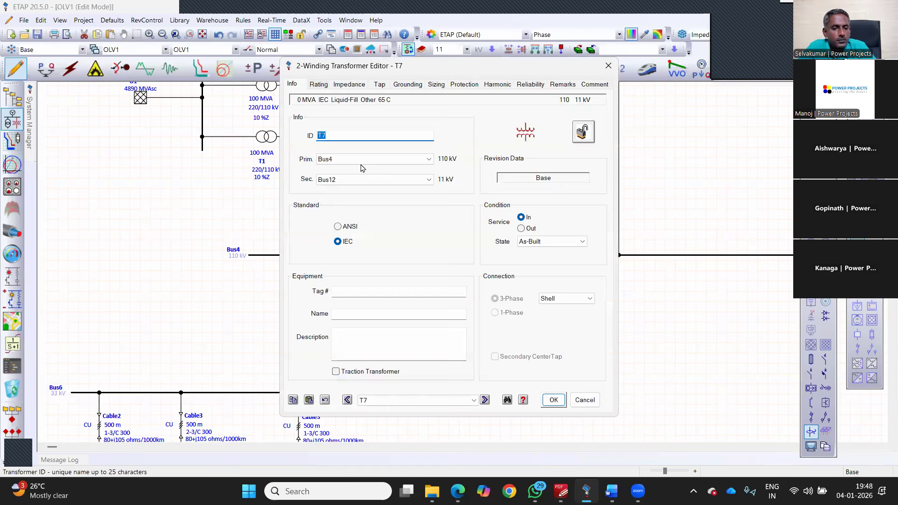
{"action": "left_click_drag", "start_coordinate": [350, 214], "coordinate": [285, 224]}
{"action": "type", "text": "15"}
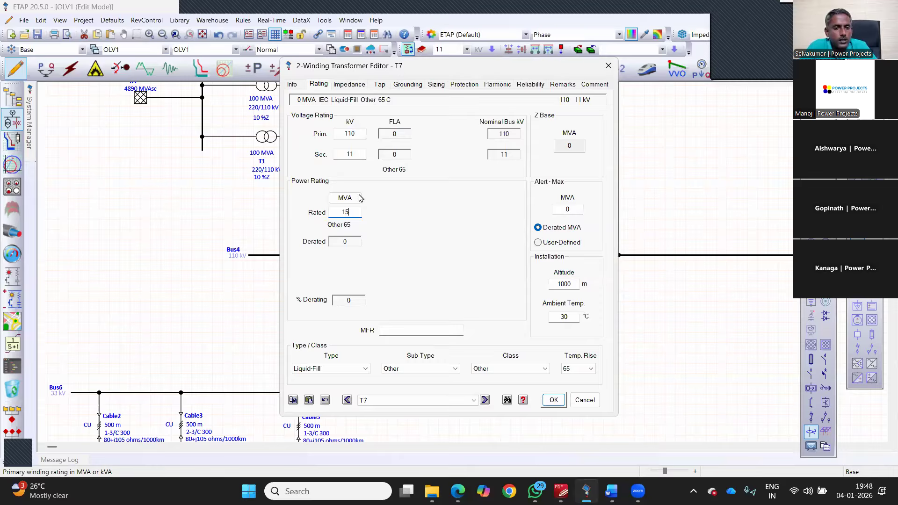
{"action": "key", "text": "Tab"}
{"action": "left_click", "coordinate": [349, 85]}
{"action": "left_click", "coordinate": [361, 195]}
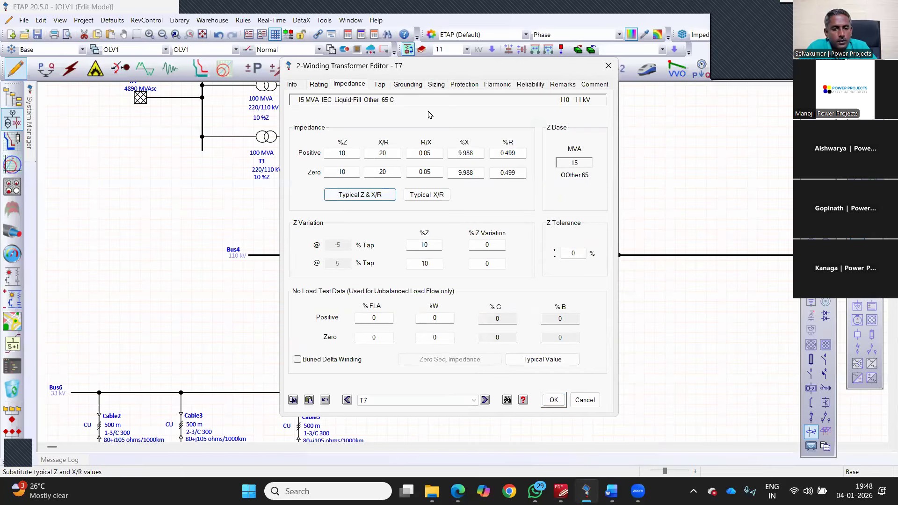
Ground T7's star secondary through a 600 A resistor, checking the NGR data for TR # 2 in the PDF
{"action": "left_click", "coordinate": [408, 84]}
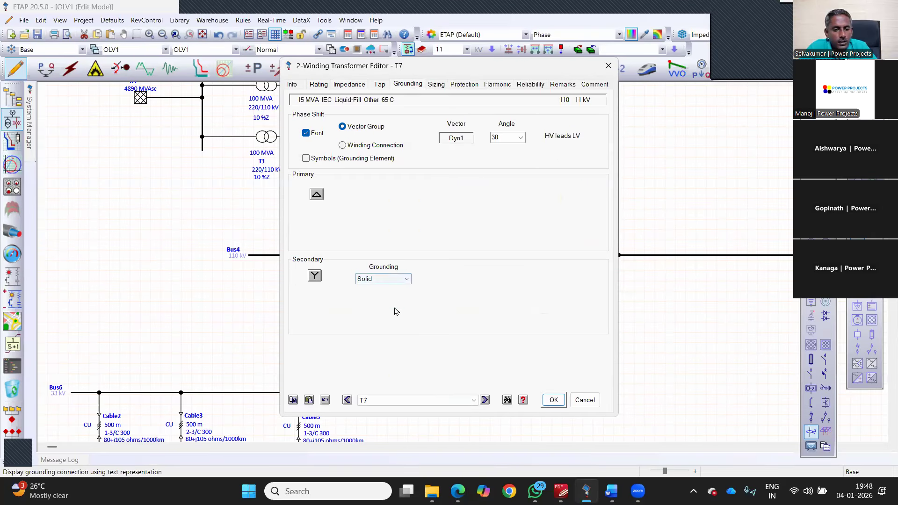
{"action": "left_click", "coordinate": [396, 279]}
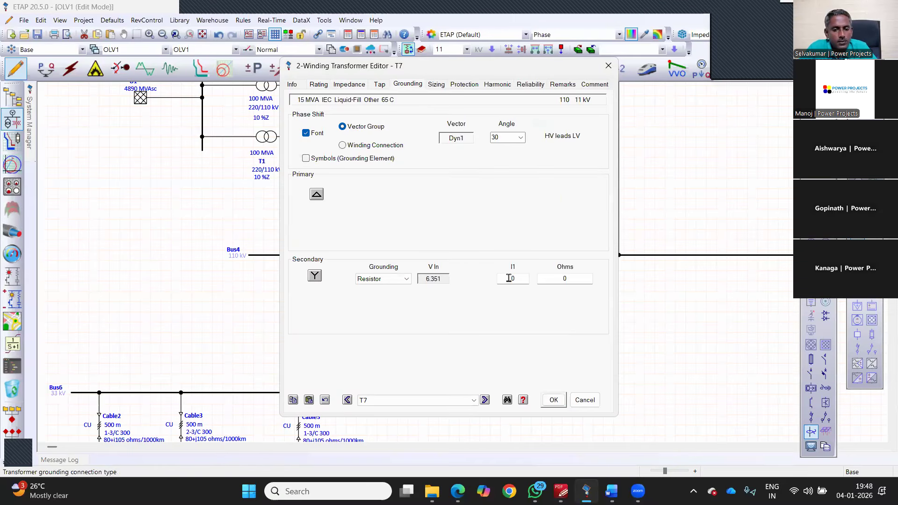
{"action": "left_click", "coordinate": [509, 278]}
{"action": "type", "text": "6"}
{"action": "key", "text": "alt+Tab"}
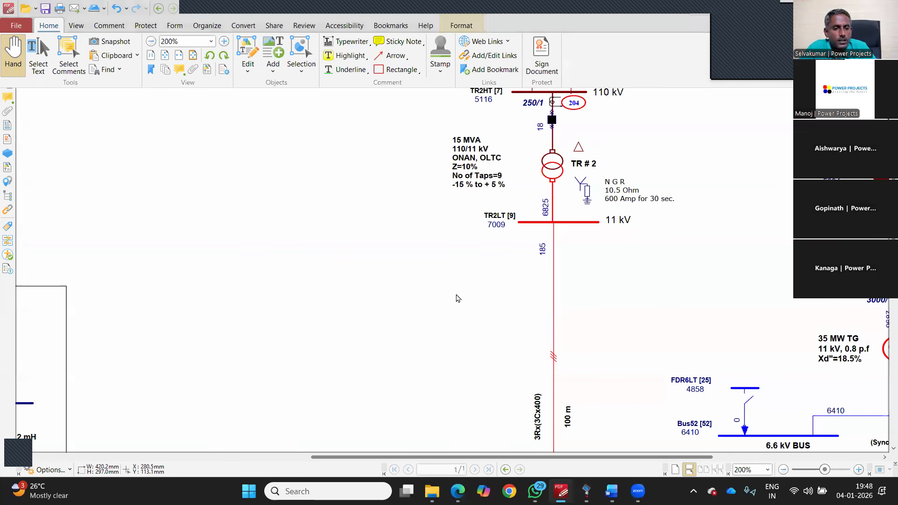
{"action": "key", "text": "alt+Tab"}
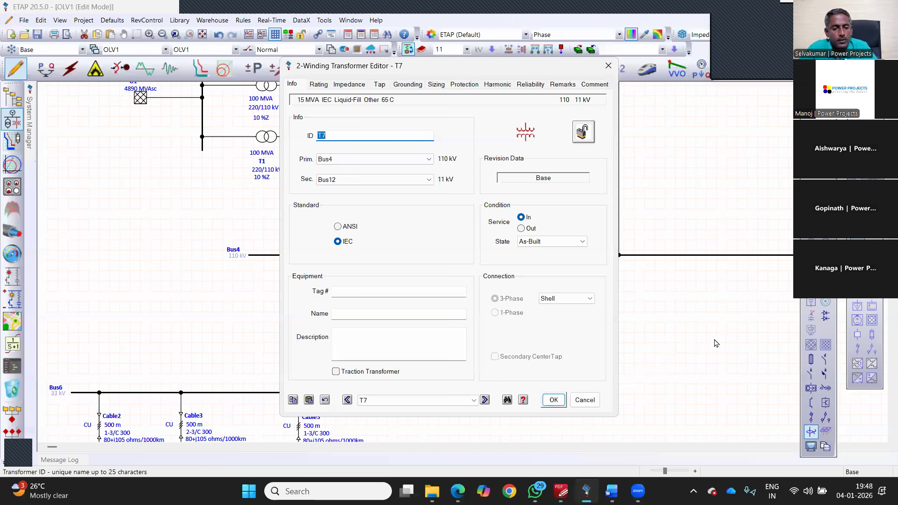
{"action": "left_click", "coordinate": [408, 84]}
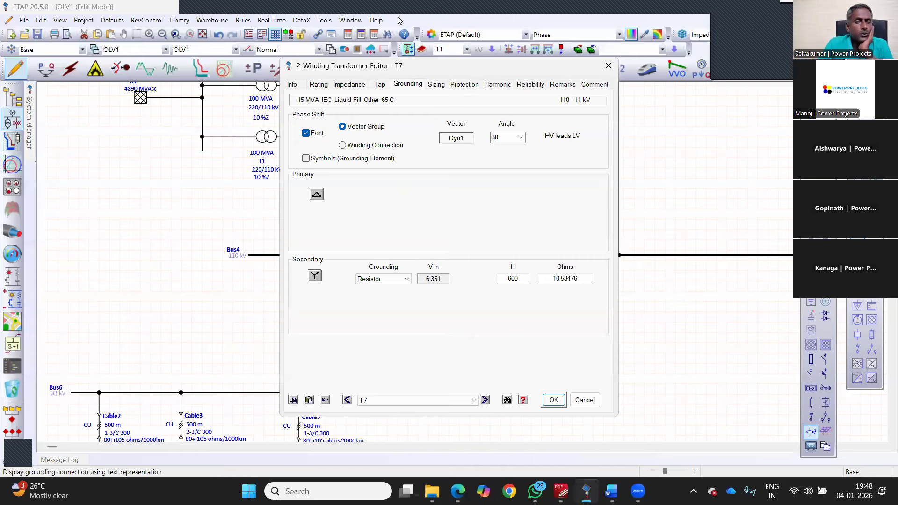
{"action": "key", "text": "Return"}
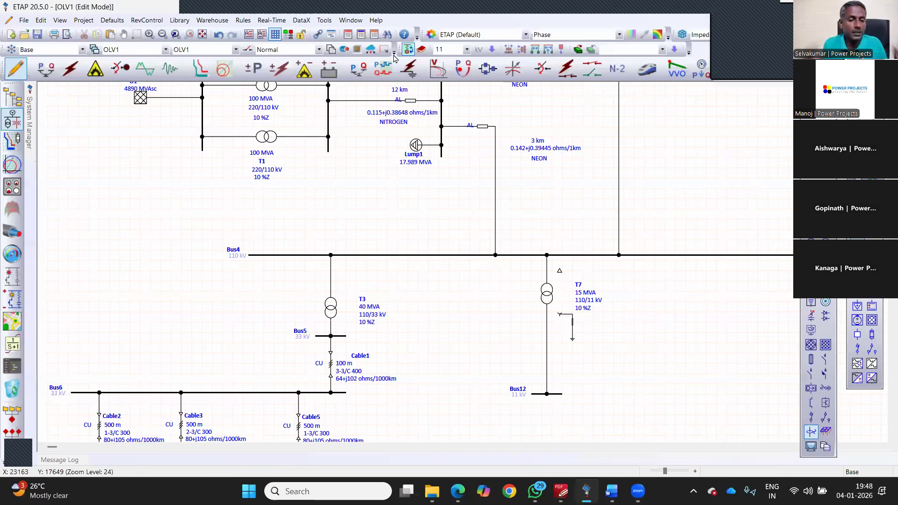
Review the remaining 110 kV branch in the PDF and place two-winding transformer T8 below Bus4, to the right of T7
{"action": "scroll", "coordinate": [380, 225], "scroll_direction": "down", "scroll_amount": 5}
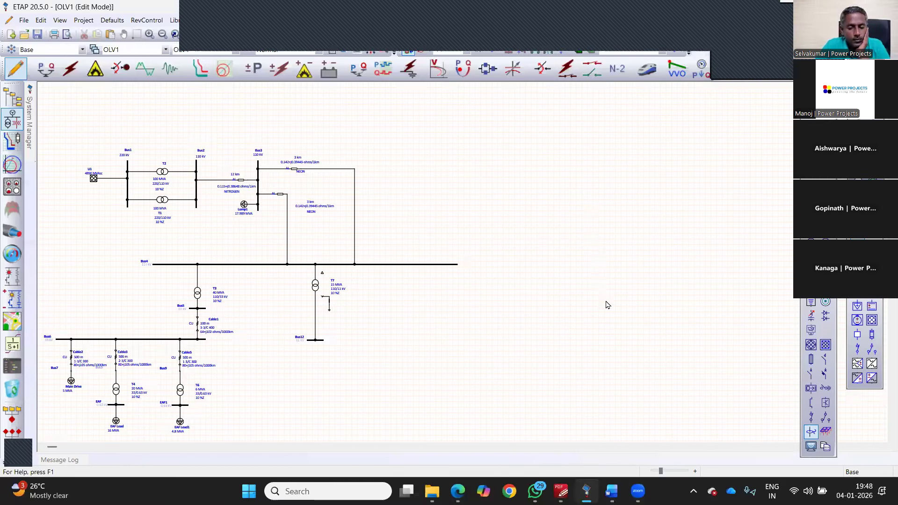
{"action": "scroll", "coordinate": [607, 312], "scroll_direction": "up", "scroll_amount": 2}
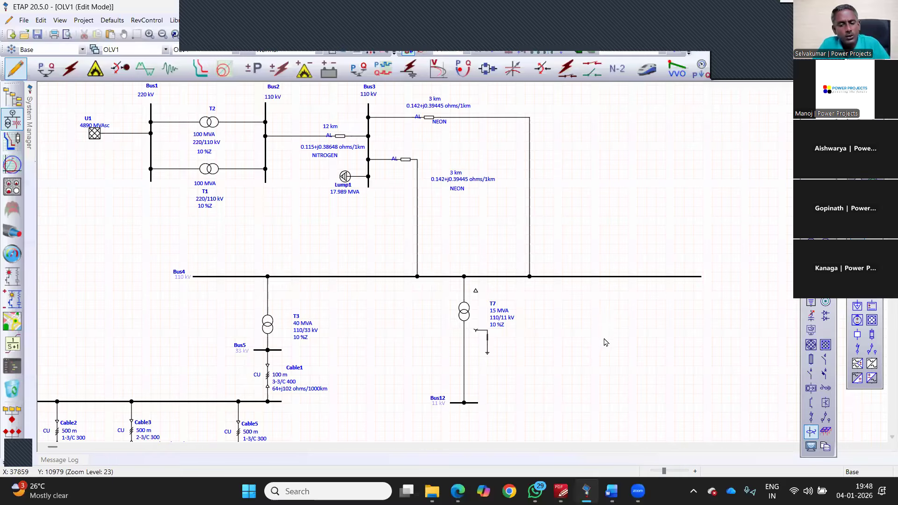
{"action": "scroll", "coordinate": [602, 343], "scroll_direction": "down", "scroll_amount": 3}
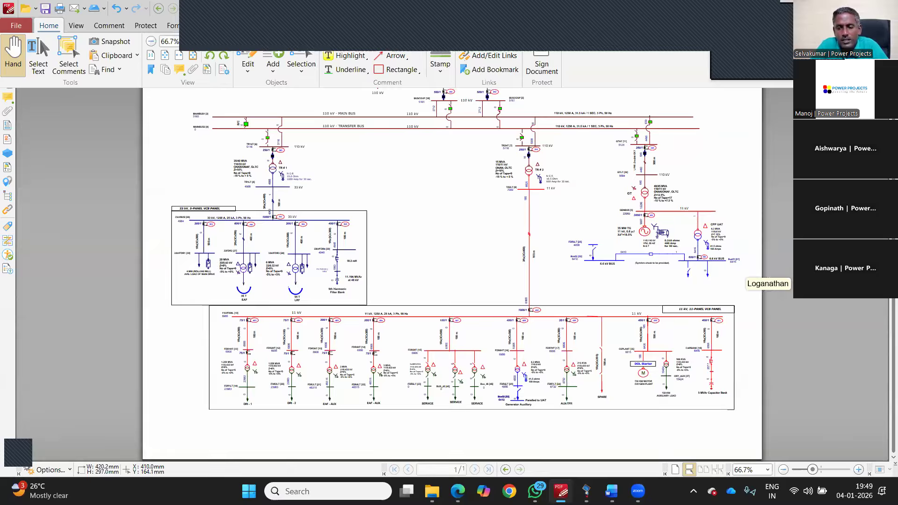
{"action": "key", "text": "alt+Tab"}
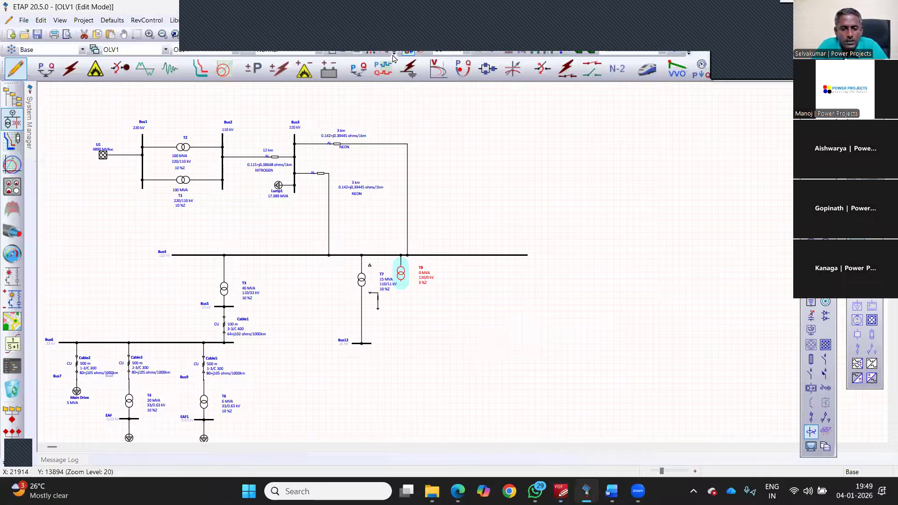
{"action": "left_click_drag", "start_coordinate": [401, 273], "coordinate": [505, 312]}
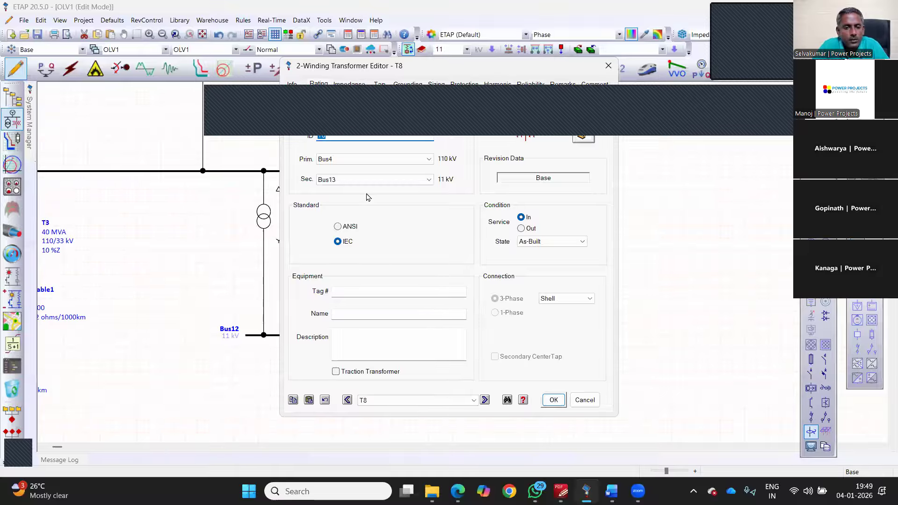
Set transformer T8's rating to 45 MVA, with a solidly grounded star primary and a delta secondary
{"action": "key", "text": "ctrl+Tab"}
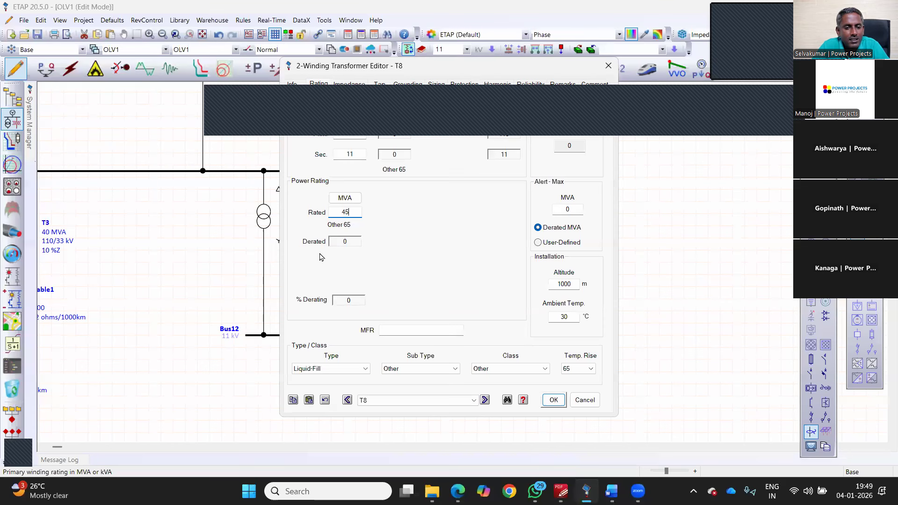
{"action": "key", "text": "ctrl+Tab"}
{"action": "key", "text": "ctrl+Tab"}
{"action": "key", "text": "ctrl+Tab"}
{"action": "left_click", "coordinate": [310, 159]}
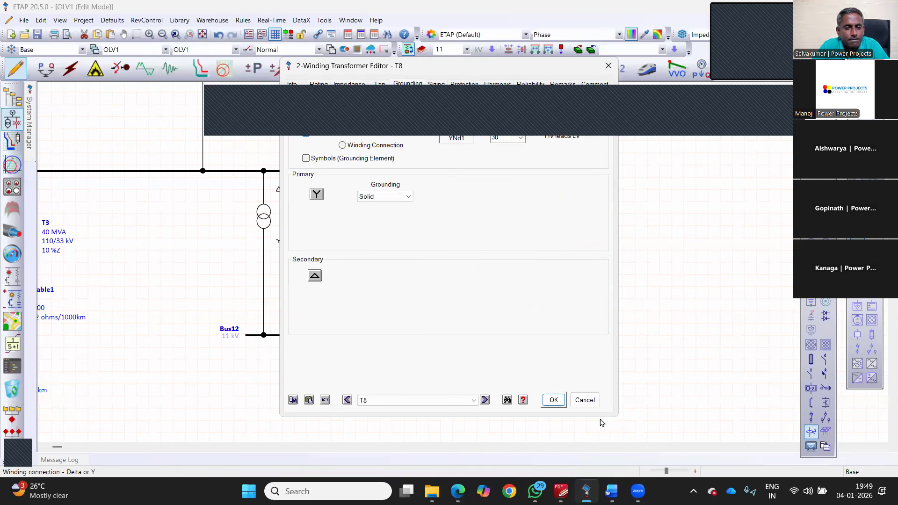
{"action": "key", "text": "Return"}
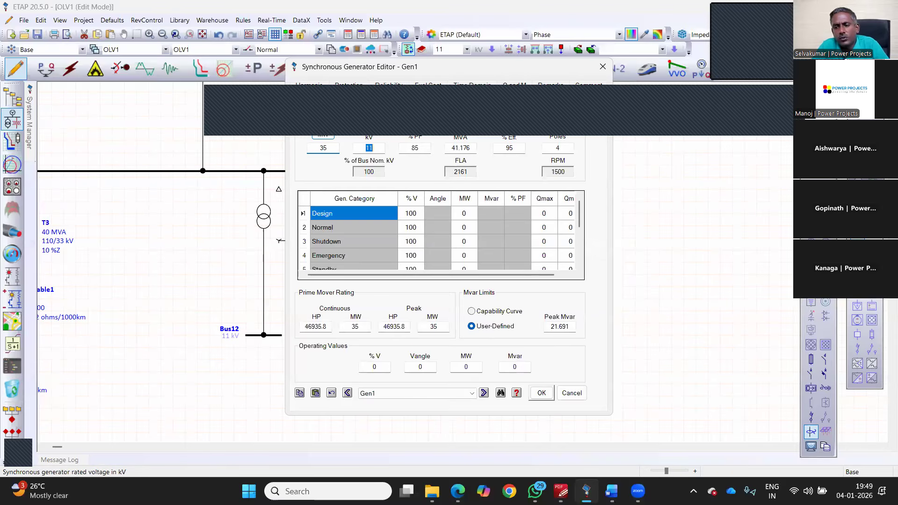
Rate generator Gen1 below T8 at 35 MW and run a load flow with the output file name Untitled
{"action": "key", "text": "Return"}
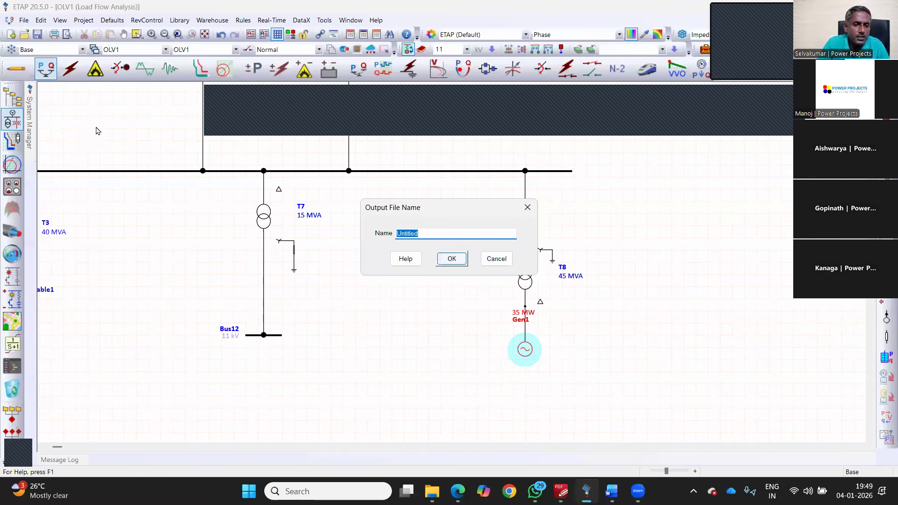
{"action": "key", "text": "Return"}
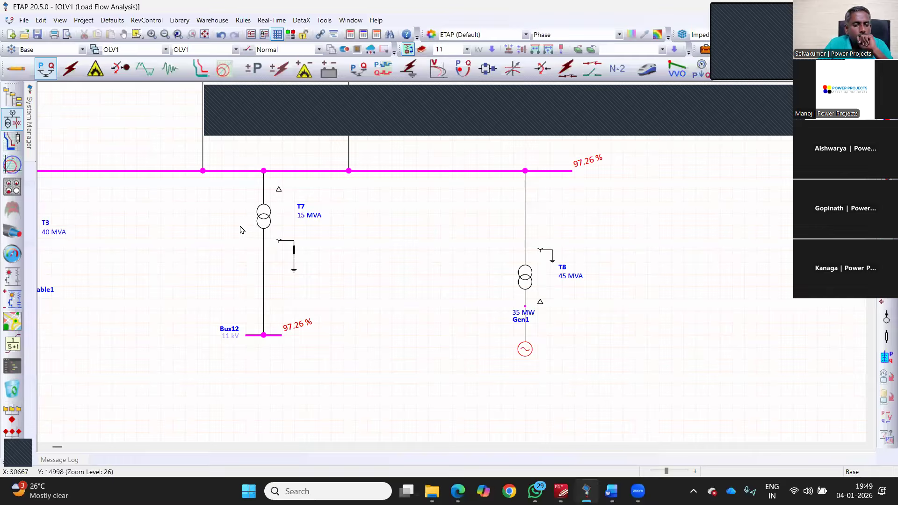
Move the load flow voltage labels of Bus2 and Bus3 beside the upper ends of their buses
{"action": "scroll", "coordinate": [313, 220], "scroll_direction": "up", "scroll_amount": 3}
{"action": "scroll", "coordinate": [407, 255], "scroll_direction": "down", "scroll_amount": 3}
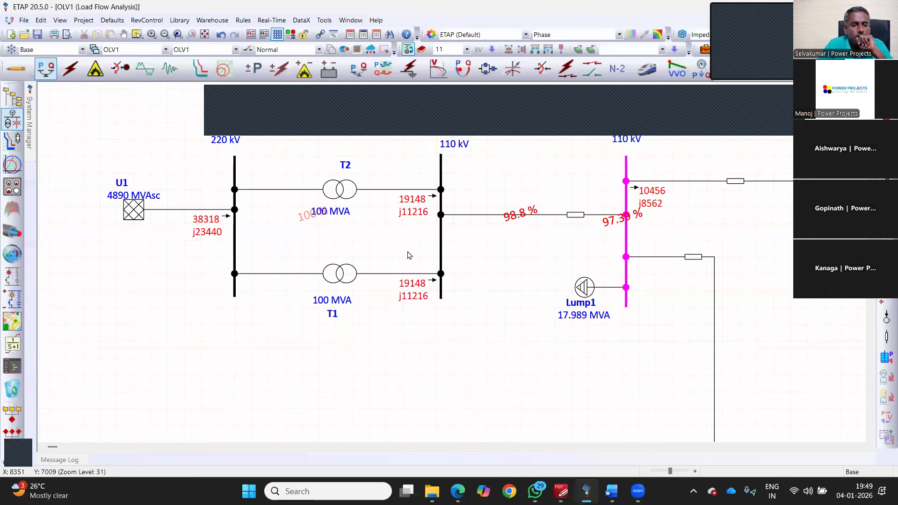
{"action": "scroll", "coordinate": [522, 318], "scroll_direction": "up", "scroll_amount": 2}
{"action": "left_click_drag", "start_coordinate": [520, 322], "coordinate": [483, 265]}
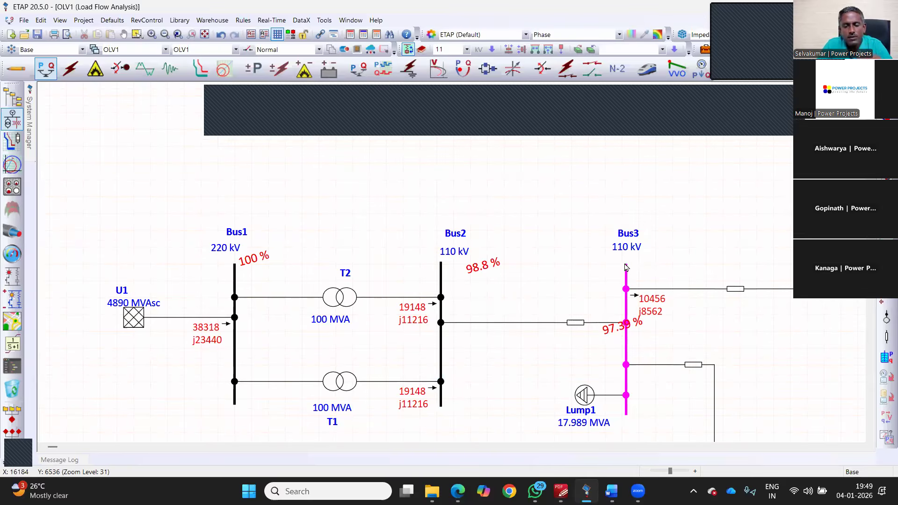
{"action": "left_click_drag", "start_coordinate": [622, 326], "coordinate": [664, 273]}
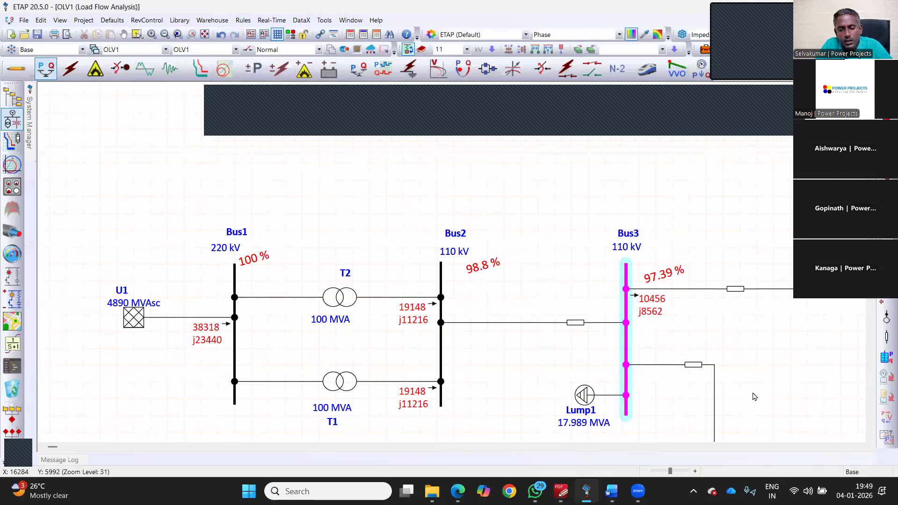
{"action": "left_click", "coordinate": [434, 343]}
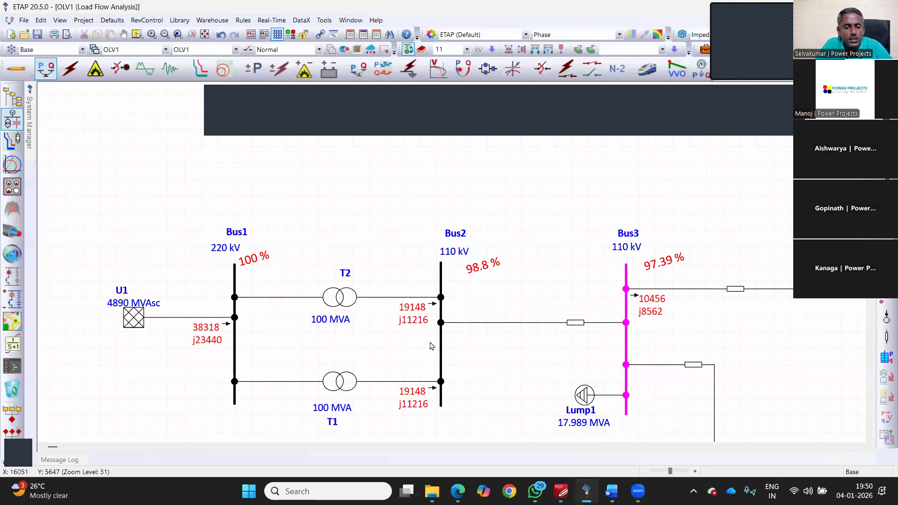
Move Gen1's label below its symbol and shift the EAF1 bus voltage label clear to the right
{"action": "scroll", "coordinate": [432, 347], "scroll_direction": "down", "scroll_amount": 2}
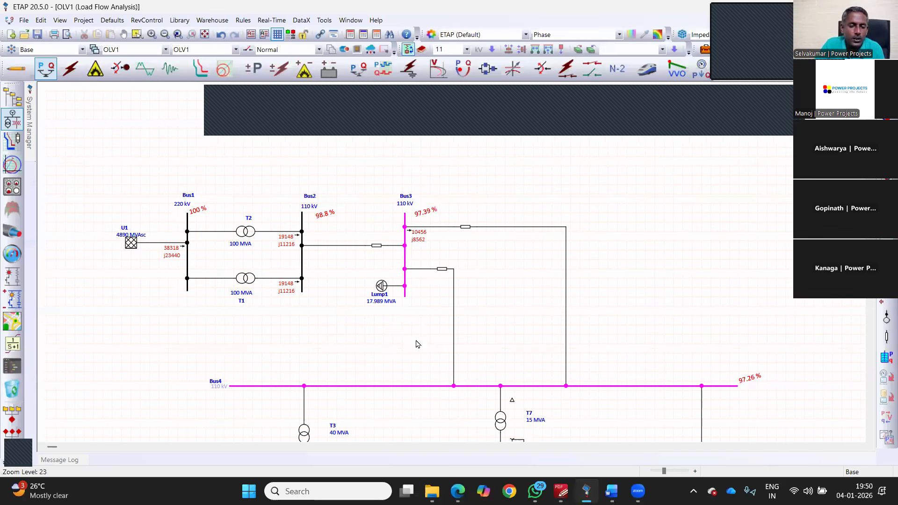
{"action": "scroll", "coordinate": [211, 251], "scroll_direction": "up", "scroll_amount": 1}
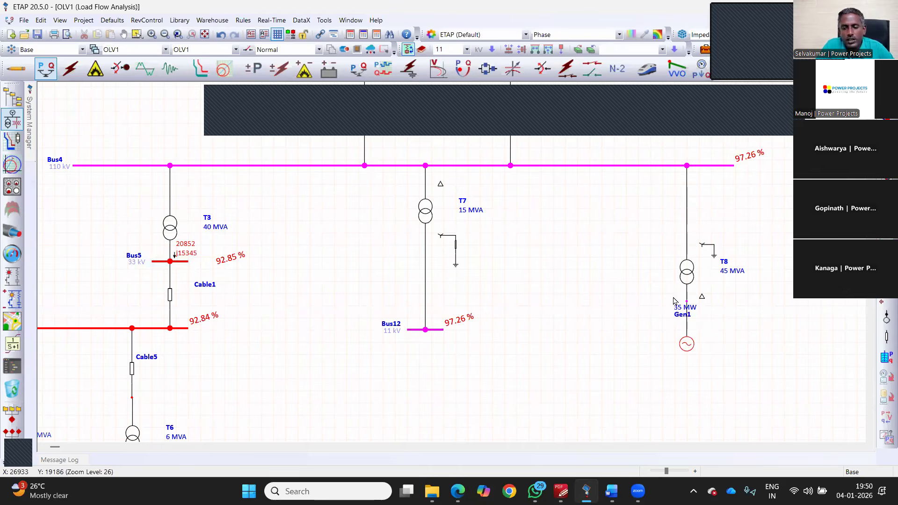
{"action": "scroll", "coordinate": [816, 345], "scroll_direction": "up", "scroll_amount": 1}
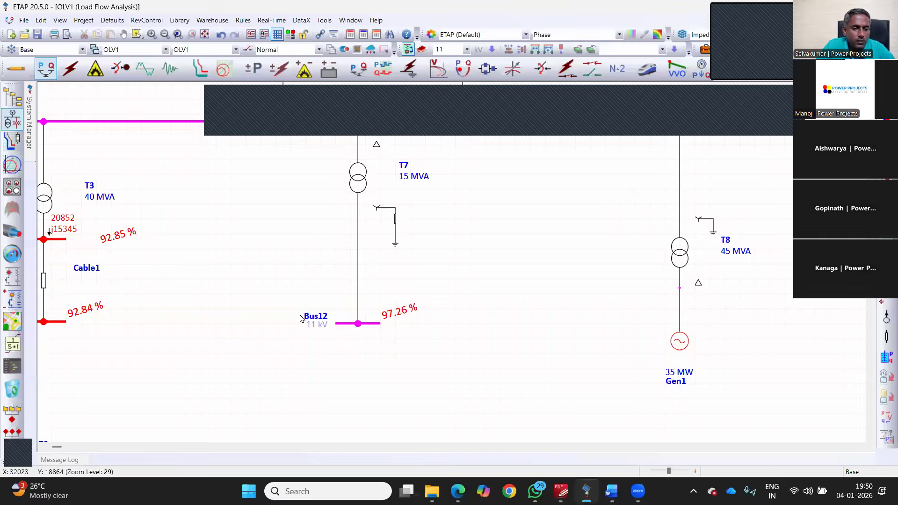
{"action": "scroll", "coordinate": [302, 318], "scroll_direction": "down", "scroll_amount": 3}
{"action": "scroll", "coordinate": [389, 327], "scroll_direction": "up", "scroll_amount": 3}
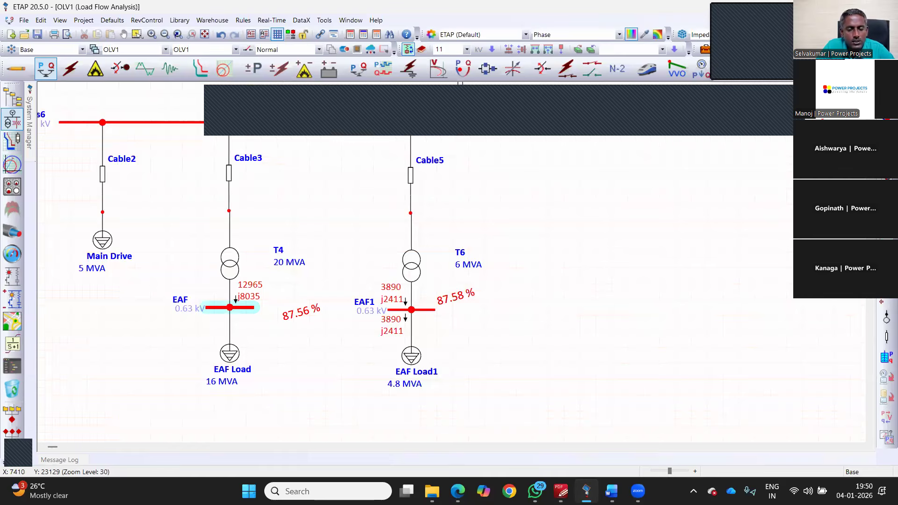
{"action": "left_click_drag", "start_coordinate": [496, 323], "coordinate": [497, 323]}
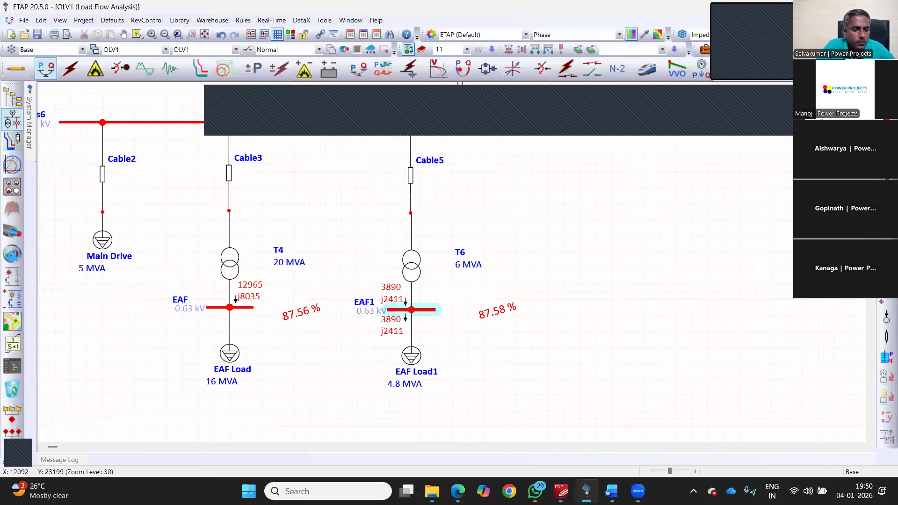
Display kW and kvar units on the load flow results and inspect the Main Drive, EAF and EAF1 feeder flows
{"action": "scroll", "coordinate": [159, 333], "scroll_direction": "up", "scroll_amount": 1}
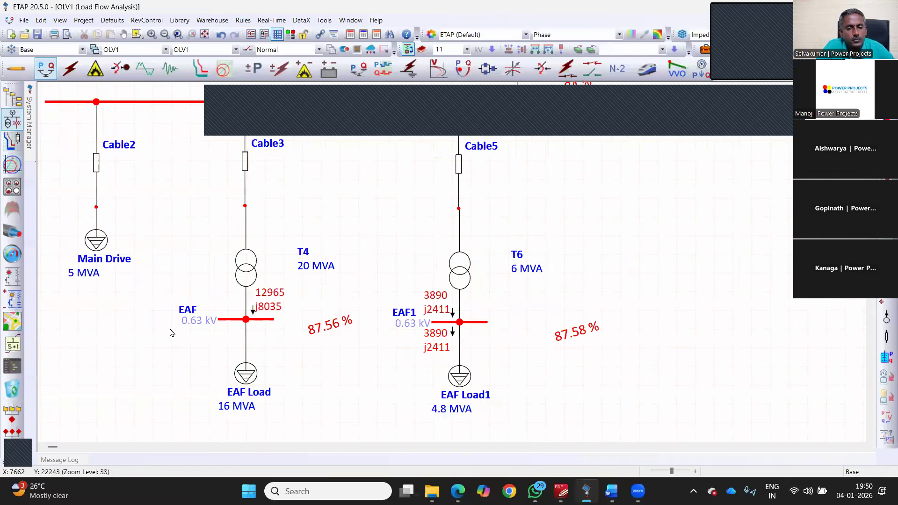
{"action": "scroll", "coordinate": [341, 305], "scroll_direction": "down", "scroll_amount": 1}
{"action": "left_click", "coordinate": [133, 281]}
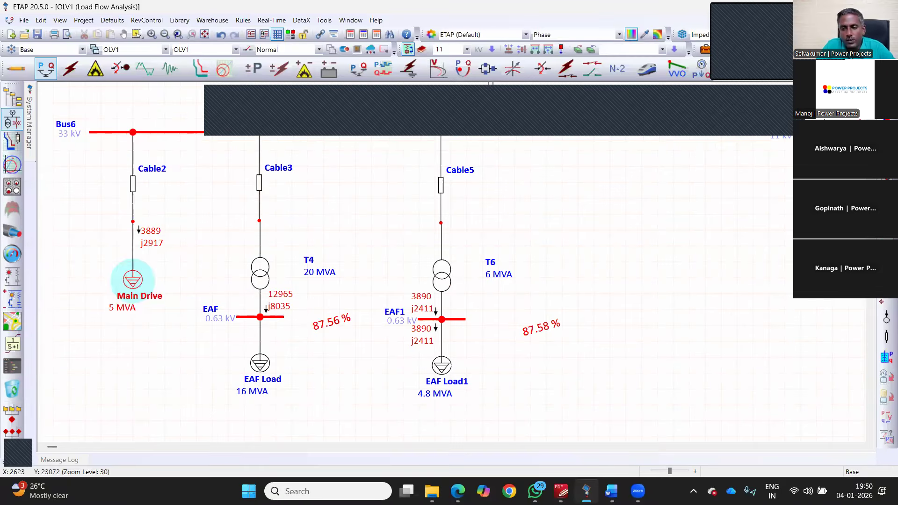
{"action": "left_click", "coordinate": [417, 328]}
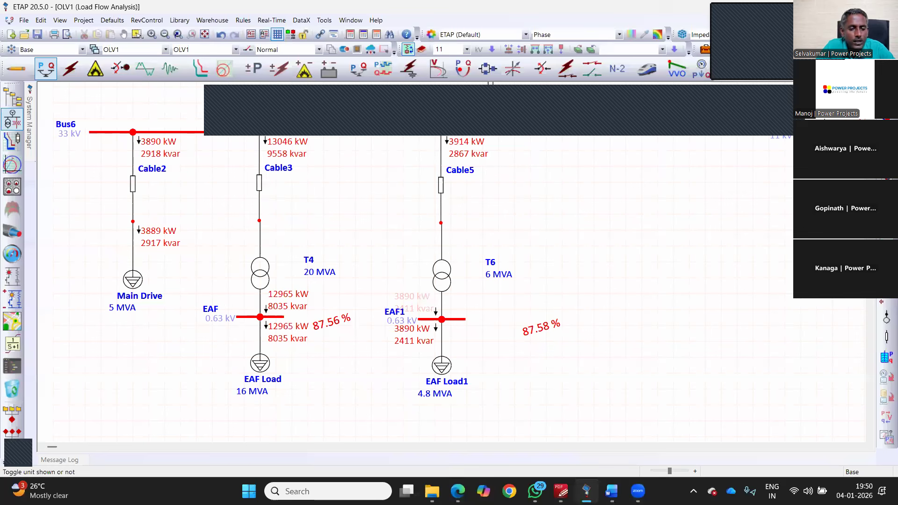
{"action": "left_click", "coordinate": [216, 327]}
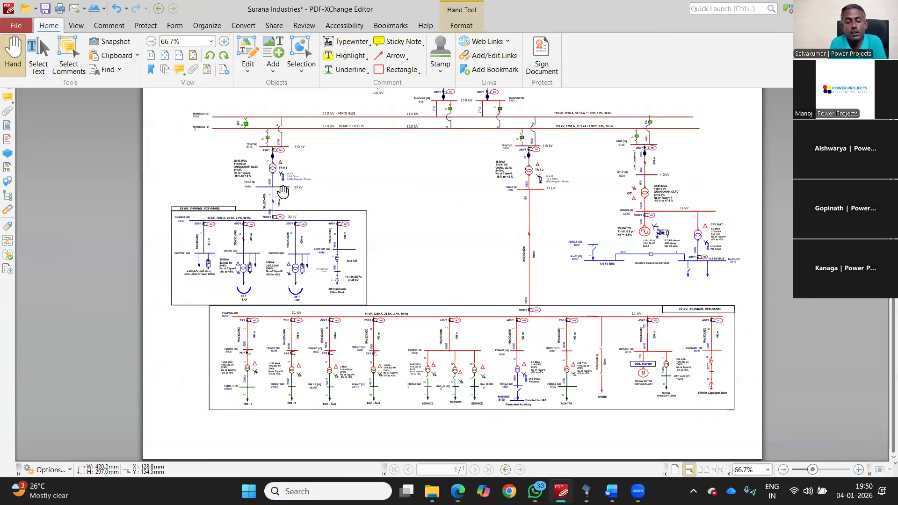
Examine the Raichur 220 kV supply, the 110 kV lines and the main and transfer buses in the Surana Industries PDF
{"action": "key", "text": "ctrl+8"}
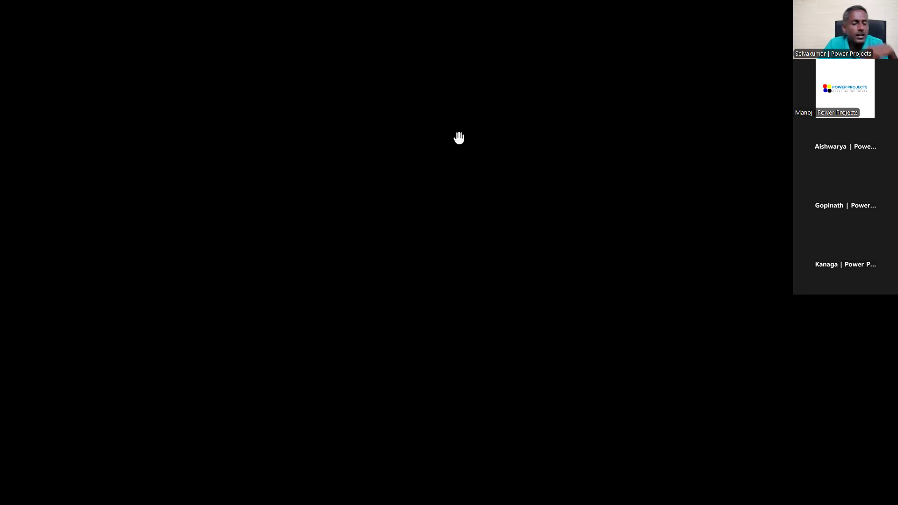
{"action": "scroll", "coordinate": [359, 234], "scroll_direction": "up", "scroll_amount": 7}
{"action": "scroll", "coordinate": [359, 235], "scroll_direction": "down", "scroll_amount": 6}
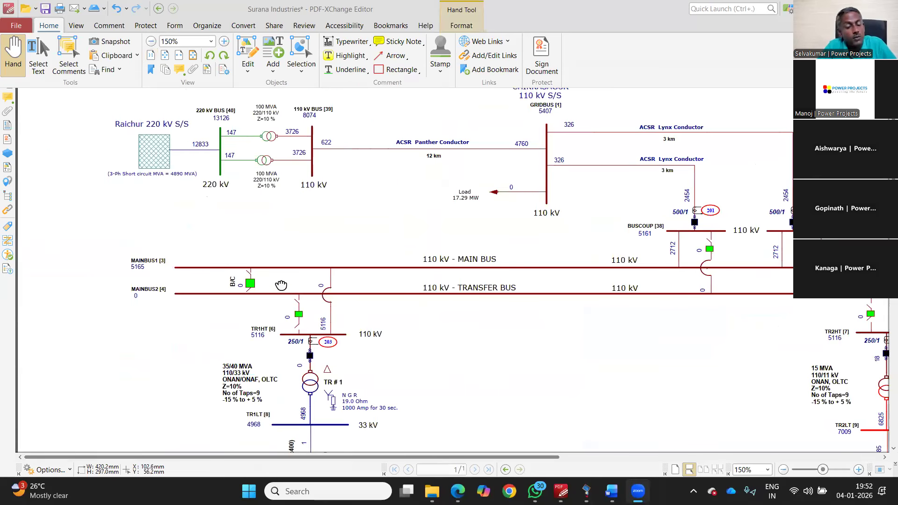
Examine the TR # 1 110/33 kV transformer branch, its neutral grounding and the 33 kV panel in the Surana Industries PDF
{"action": "left_click_drag", "start_coordinate": [288, 302], "coordinate": [272, 270]}
{"action": "mouse_move", "coordinate": [288, 330]}
{"action": "left_mouse_down"}
{"action": "mouse_move", "coordinate": [276, 311]}
{"action": "mouse_move", "coordinate": [276, 338]}
{"action": "left_mouse_up"}
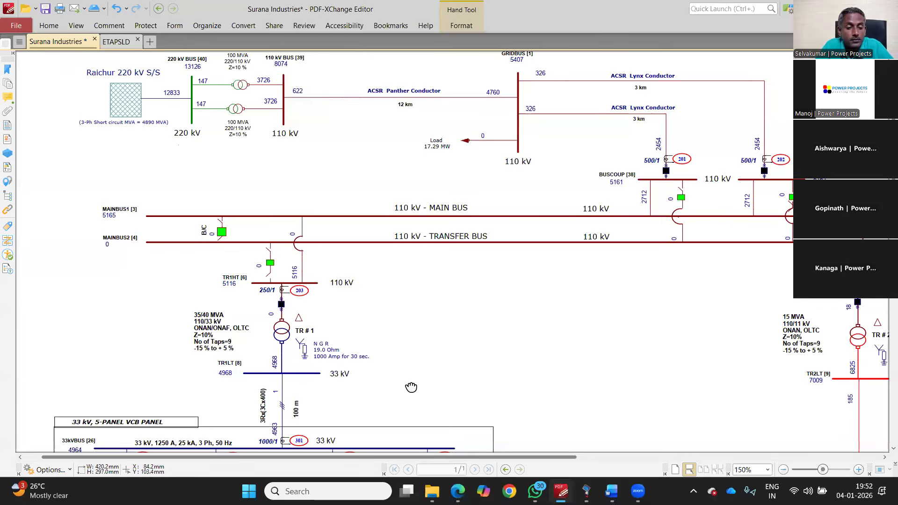
{"action": "scroll", "coordinate": [411, 388], "scroll_direction": "up", "scroll_amount": 5}
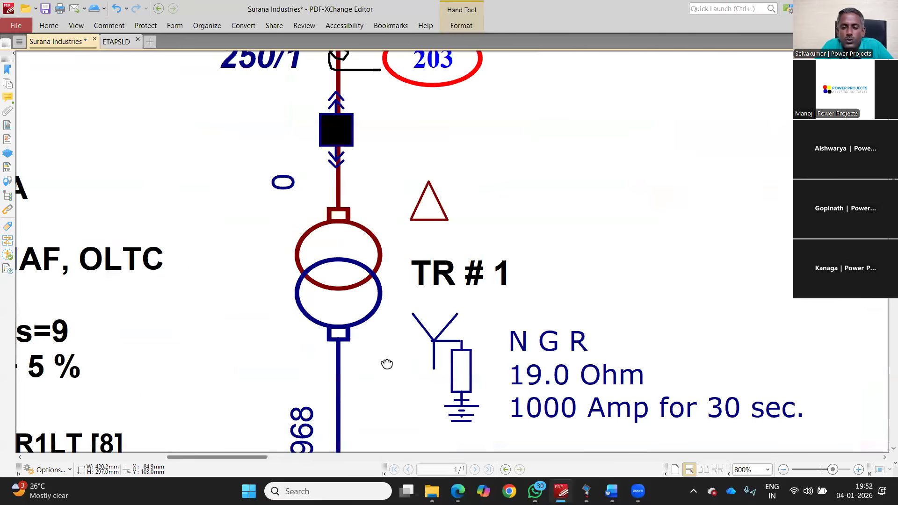
{"action": "scroll", "coordinate": [386, 364], "scroll_direction": "down", "scroll_amount": 5}
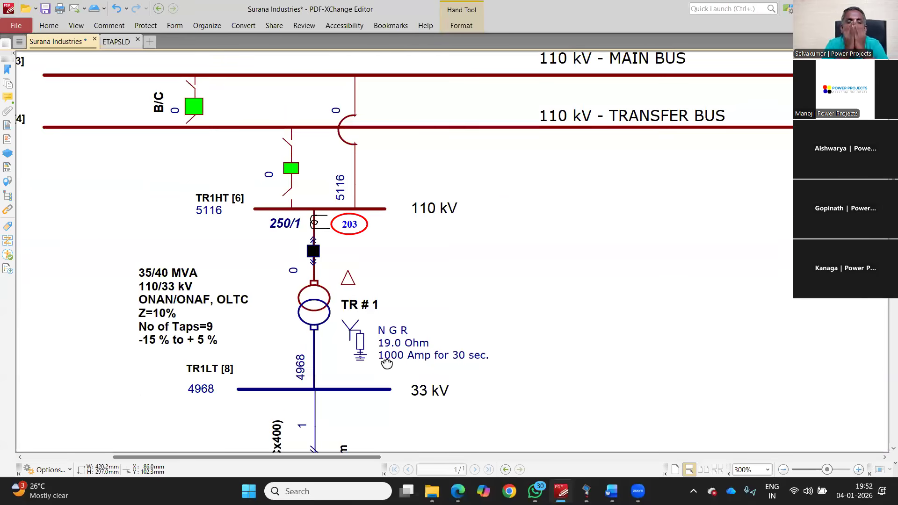
{"action": "scroll", "coordinate": [386, 364], "scroll_direction": "down", "scroll_amount": 3}
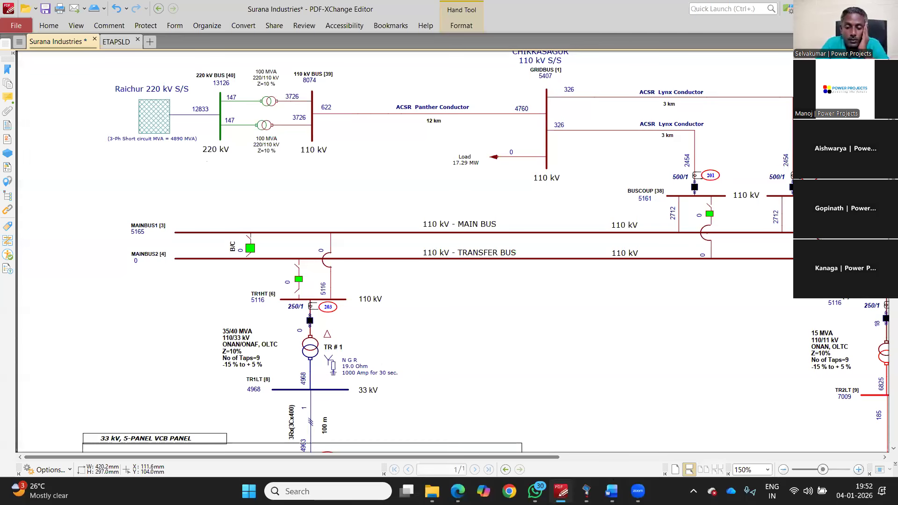
{"action": "scroll", "coordinate": [479, 347], "scroll_direction": "down", "scroll_amount": 2}
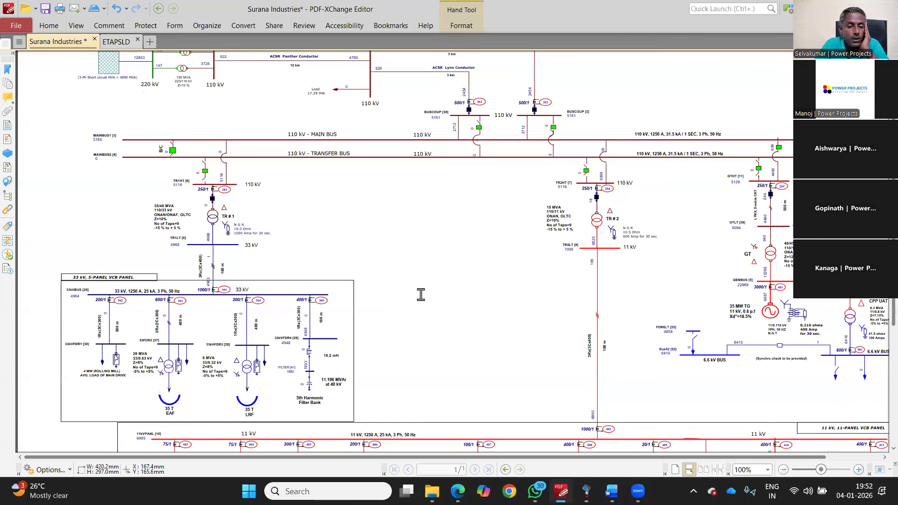
Switch to the Word notes and review the list of power system studies down to Grid Islanding & Load shedding
{"action": "key", "text": "alt+Tab"}
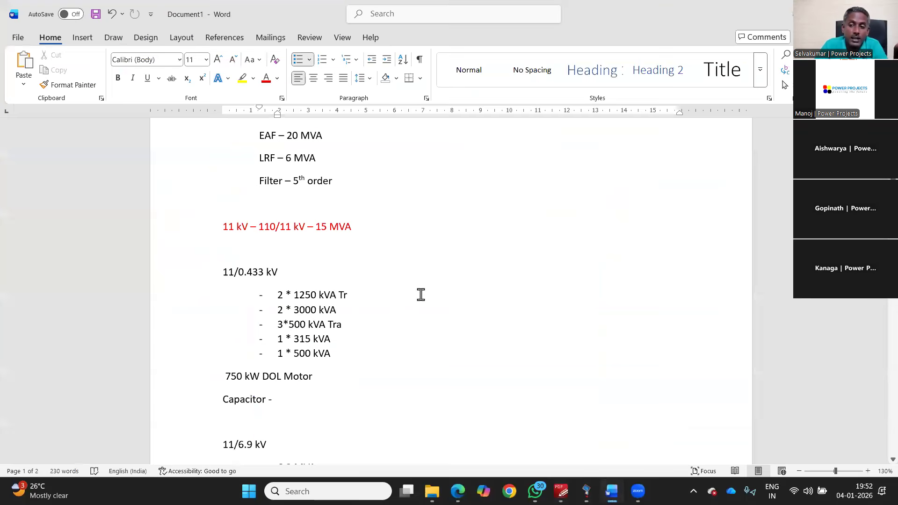
{"action": "scroll", "coordinate": [421, 295], "scroll_direction": "down", "scroll_amount": 10}
{"action": "scroll", "coordinate": [422, 295], "scroll_direction": "down", "scroll_amount": 1}
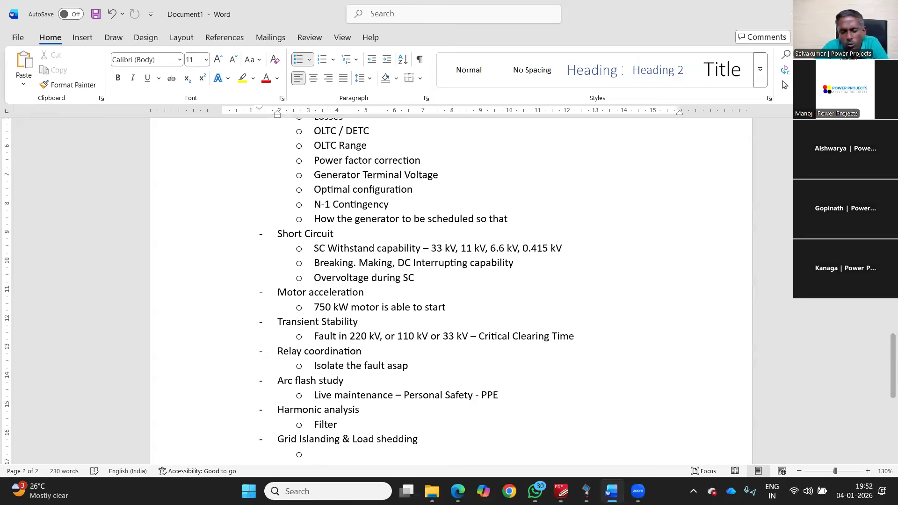
{"action": "key", "text": "alt+Tab"}
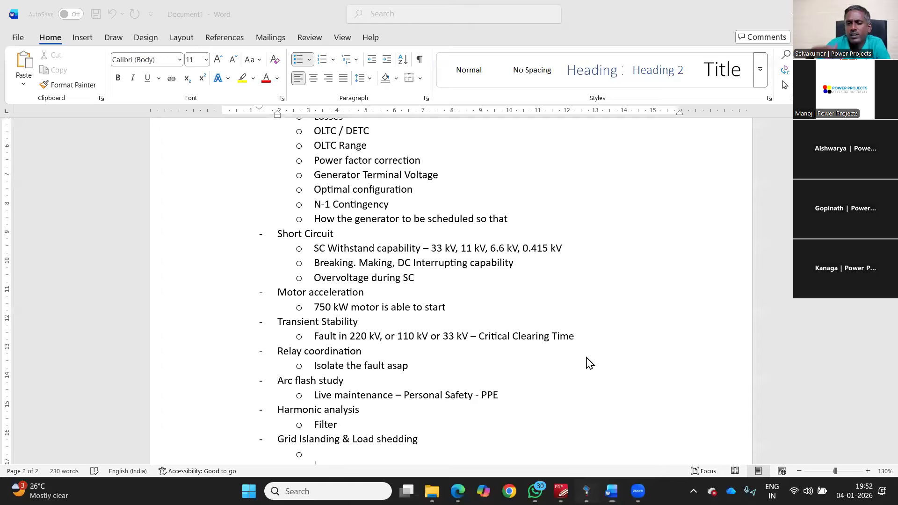